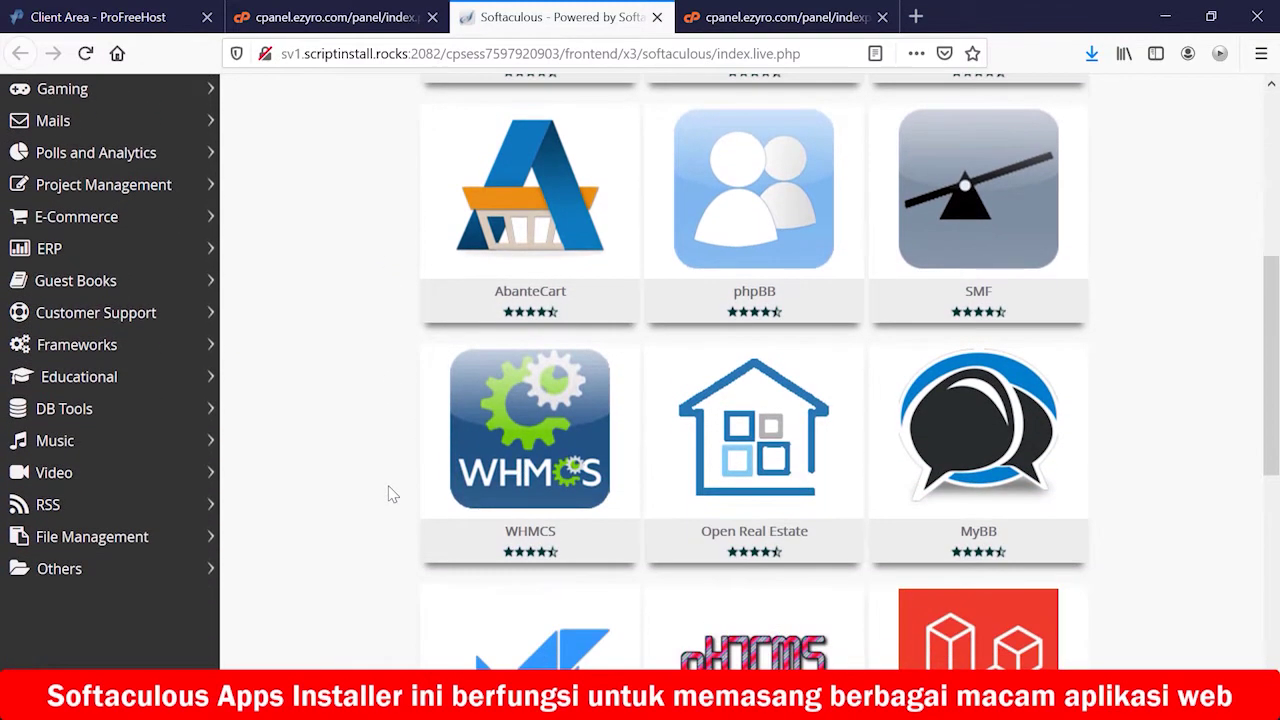
pyautogui.scroll(-4, 391, 495)
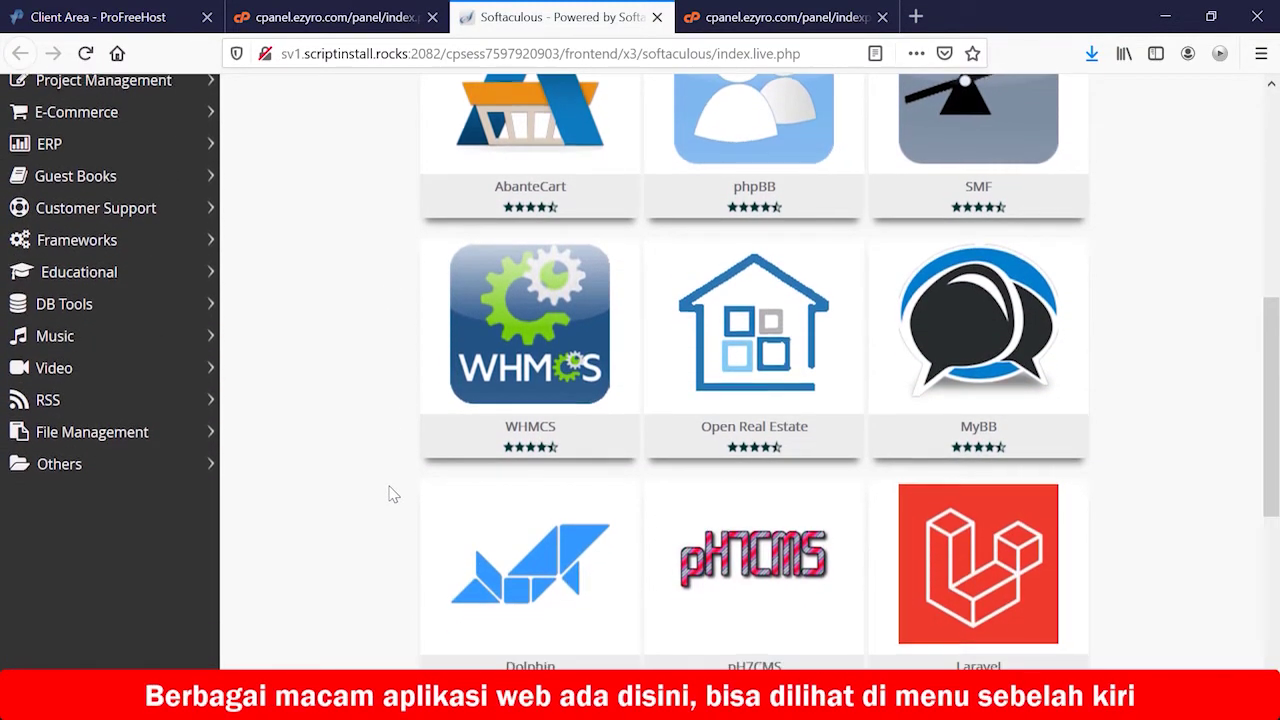
pyautogui.scroll(-2, 391, 495)
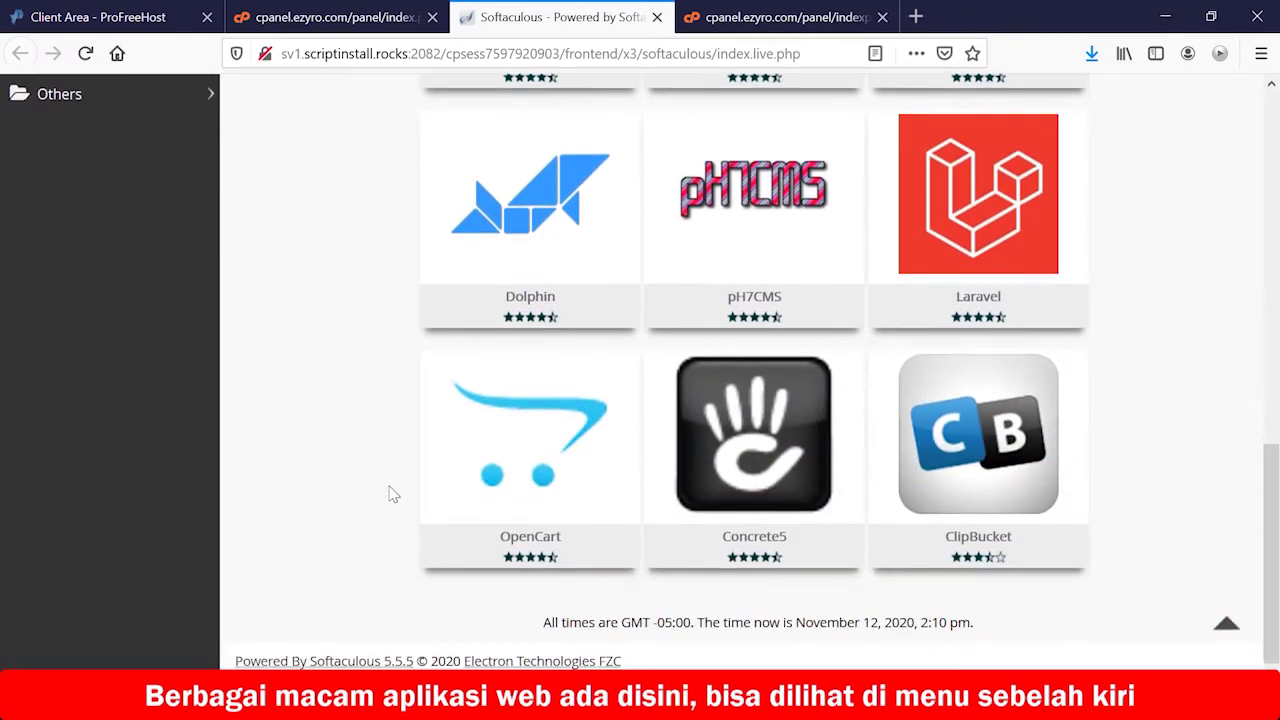
pyautogui.scroll(6, 391, 495)
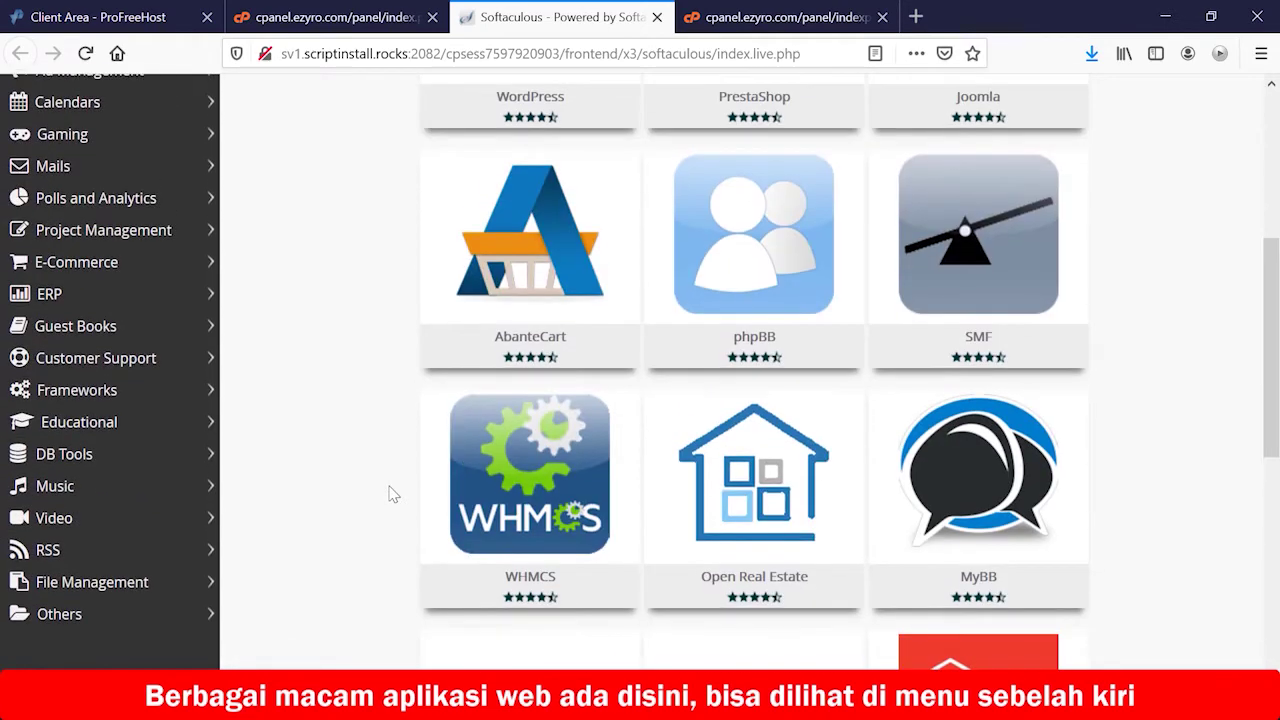
pyautogui.scroll(4, 391, 495)
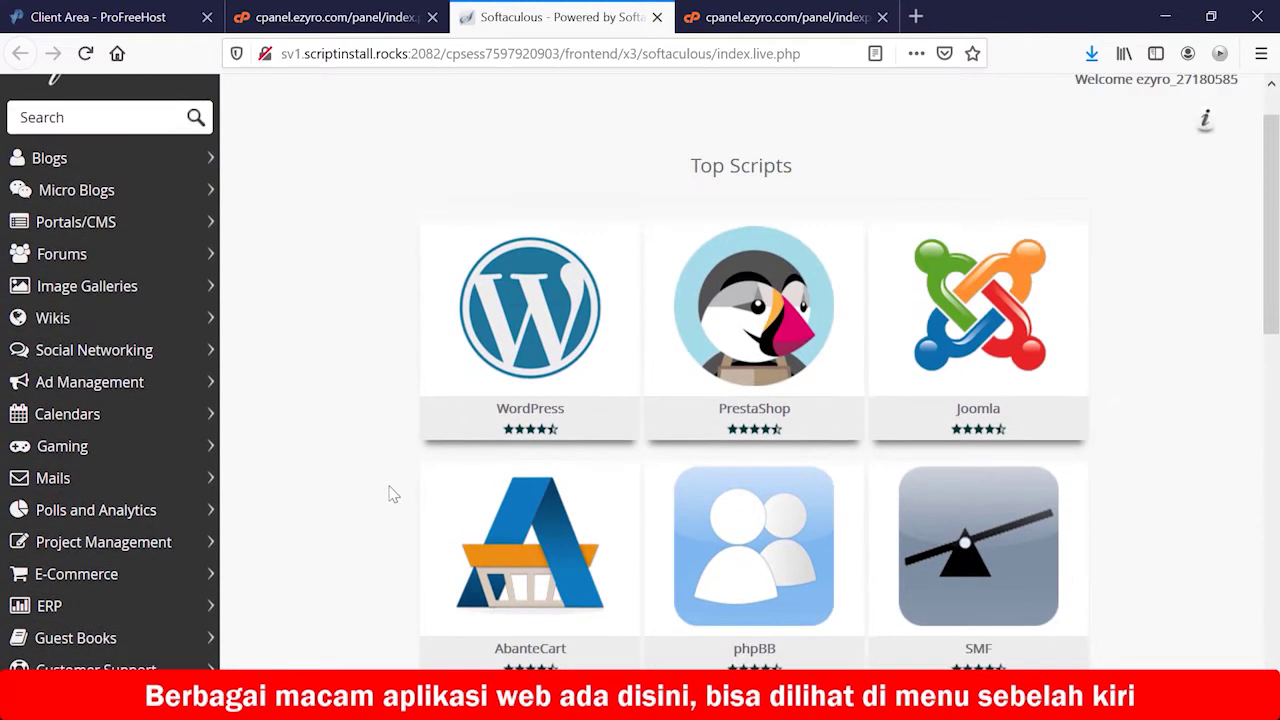
pyautogui.scroll(1, 391, 495)
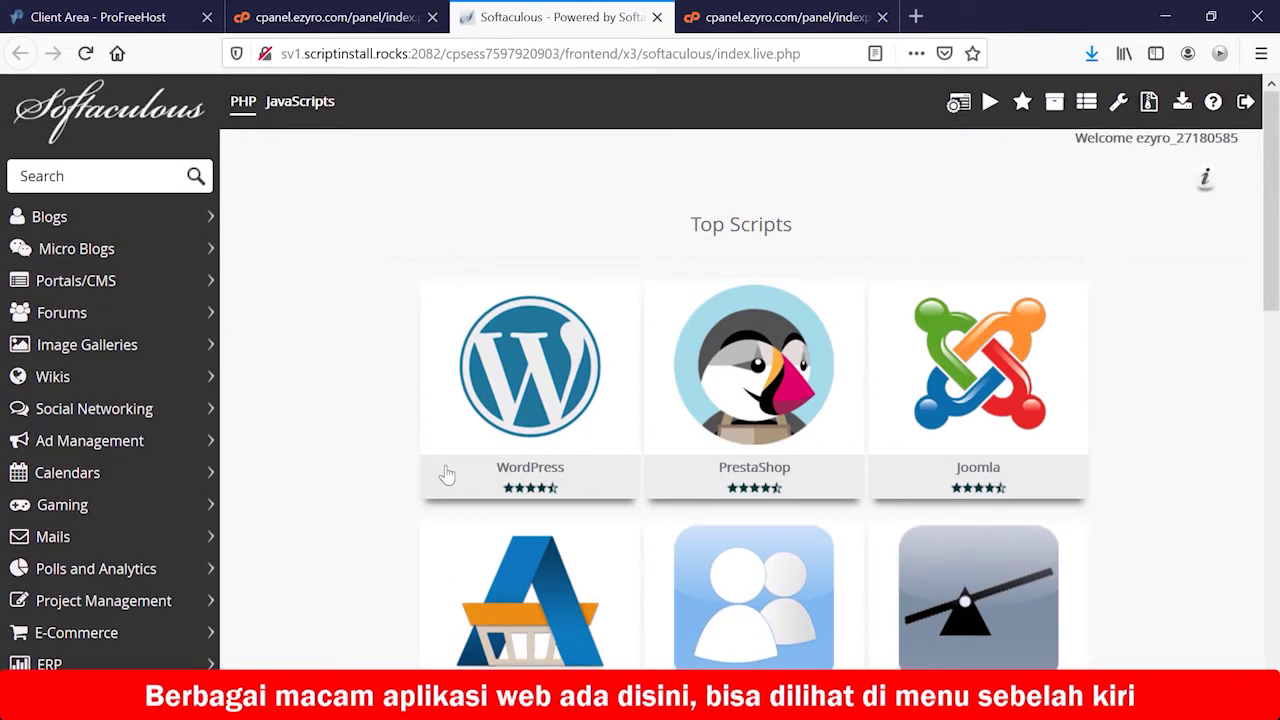
pyautogui.moveTo(558, 426)
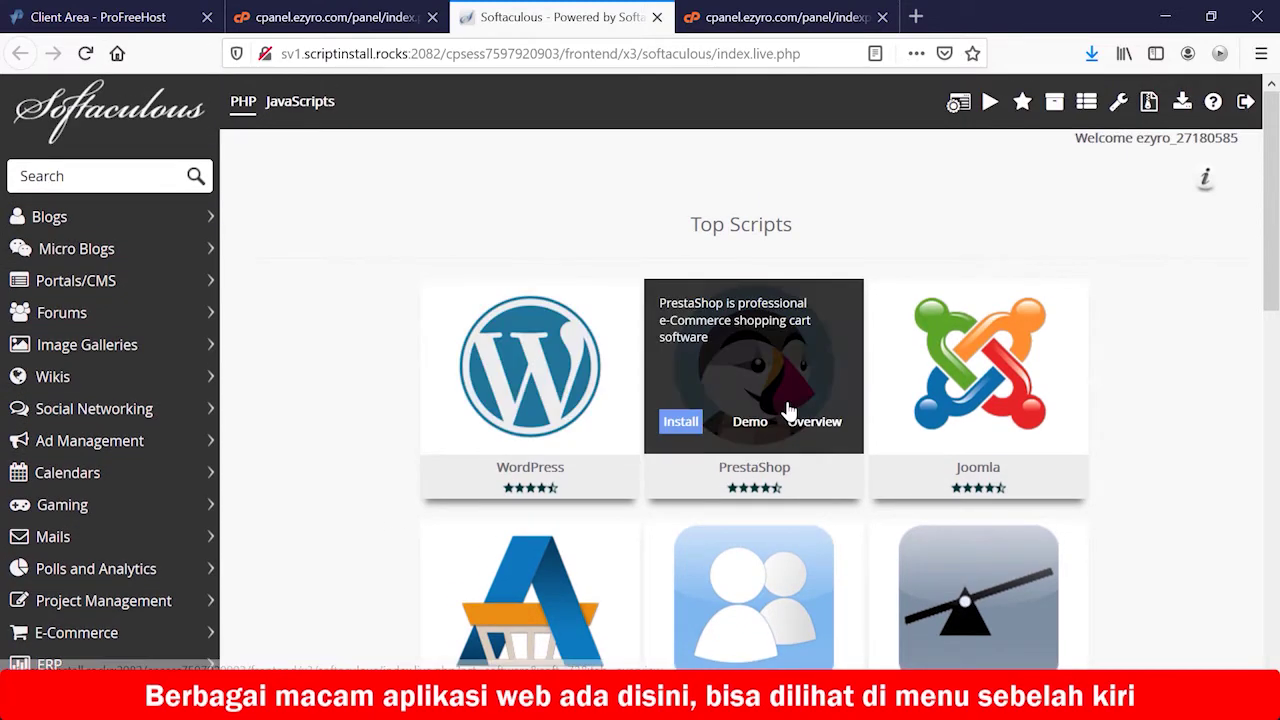
pyautogui.moveTo(943, 408)
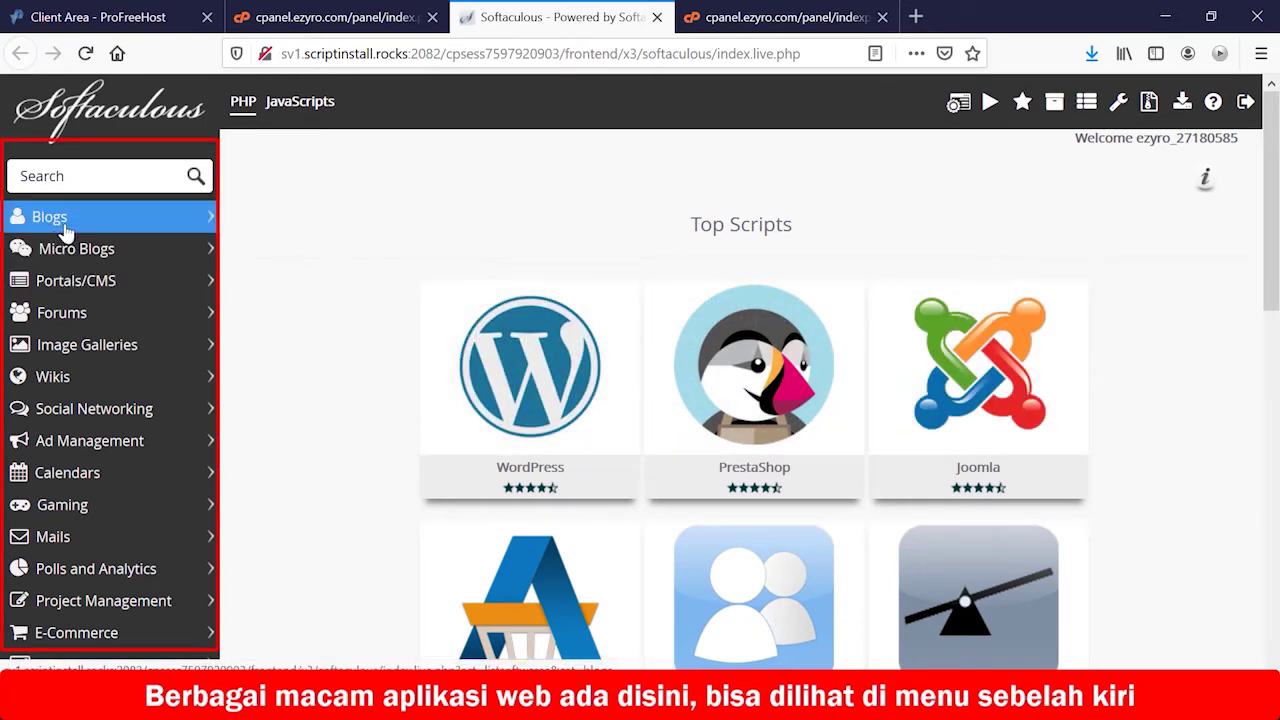
# Peek at the Blogs scripts, then list and browse the Portals/CMS scripts
pyautogui.click(208, 225)
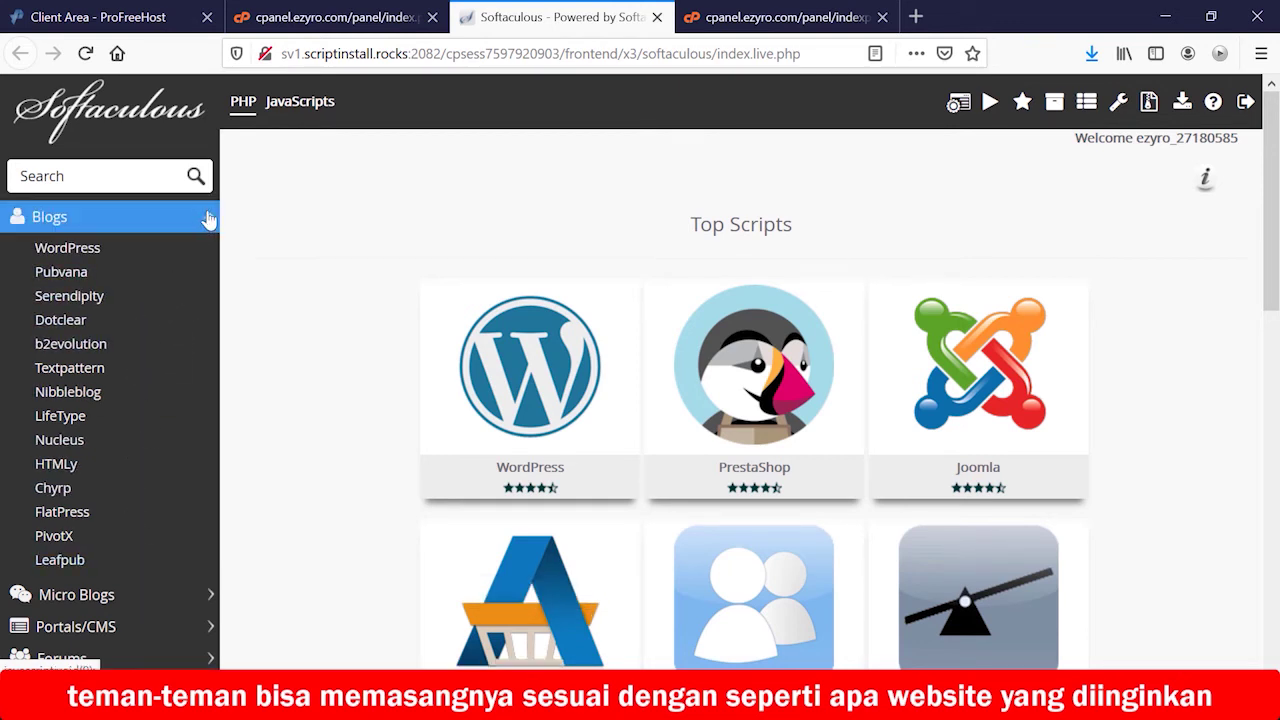
pyautogui.click(205, 222)
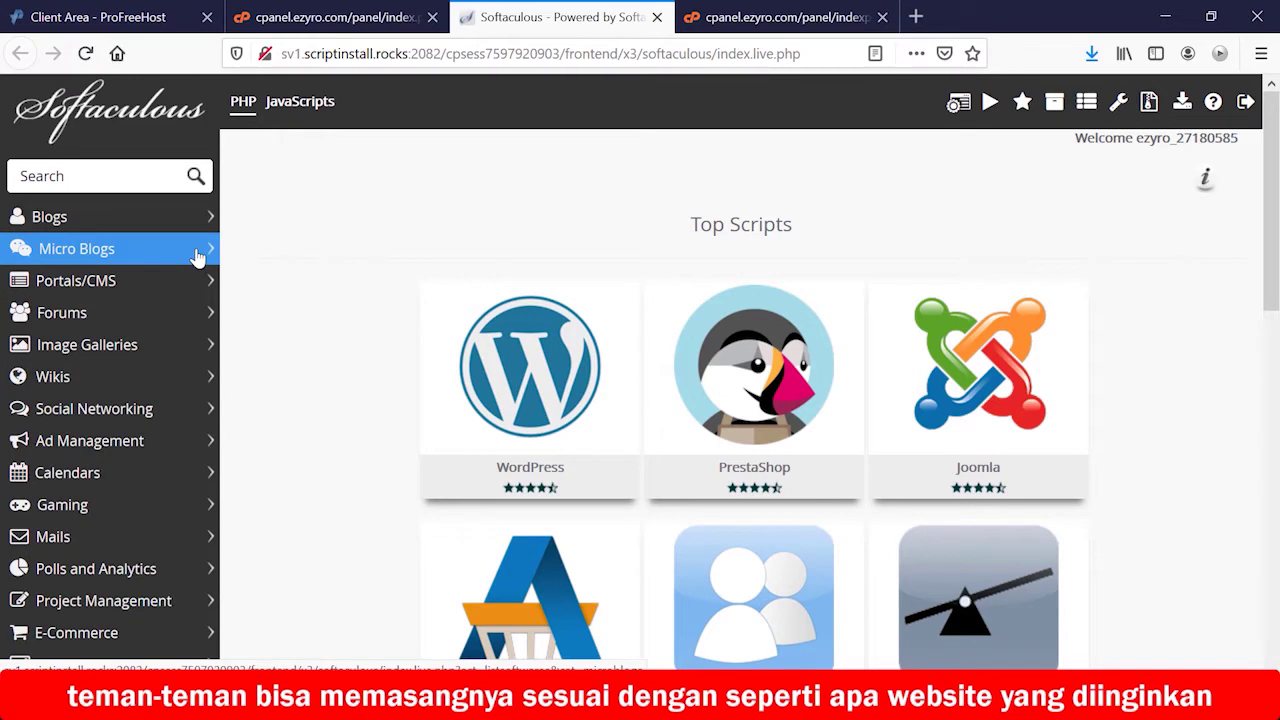
pyautogui.click(207, 285)
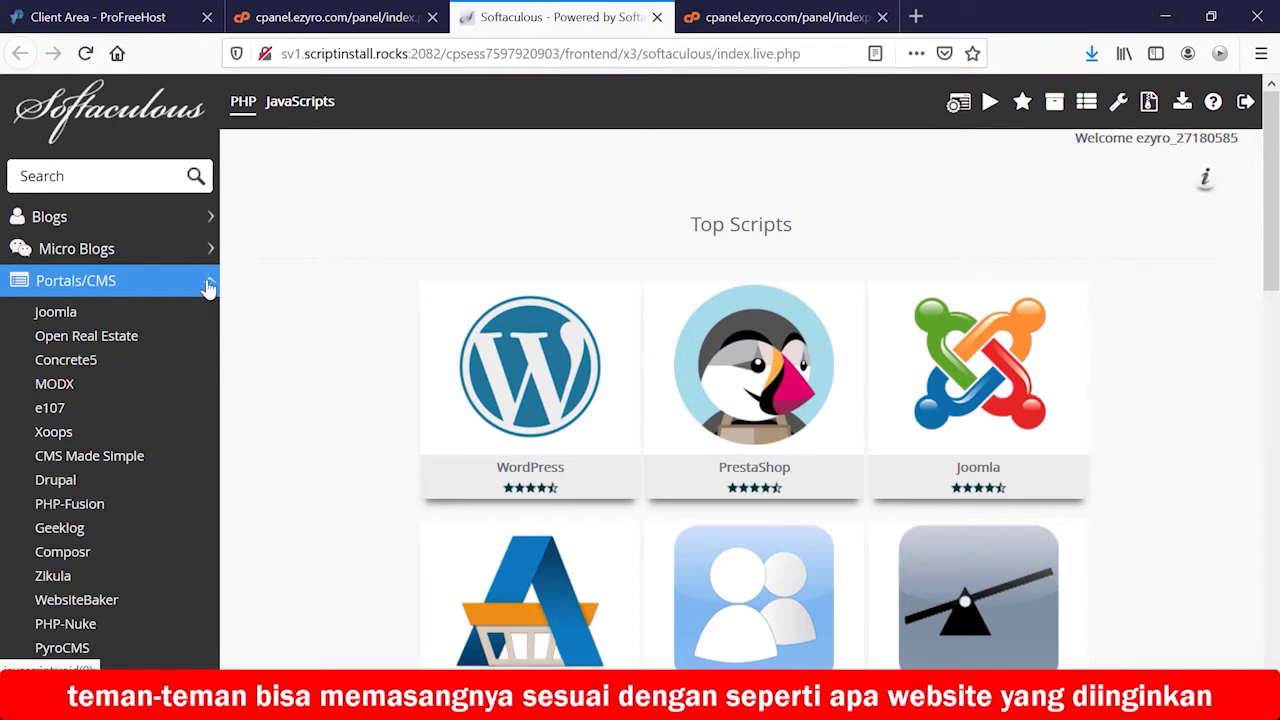
pyautogui.scroll(-2, 208, 286)
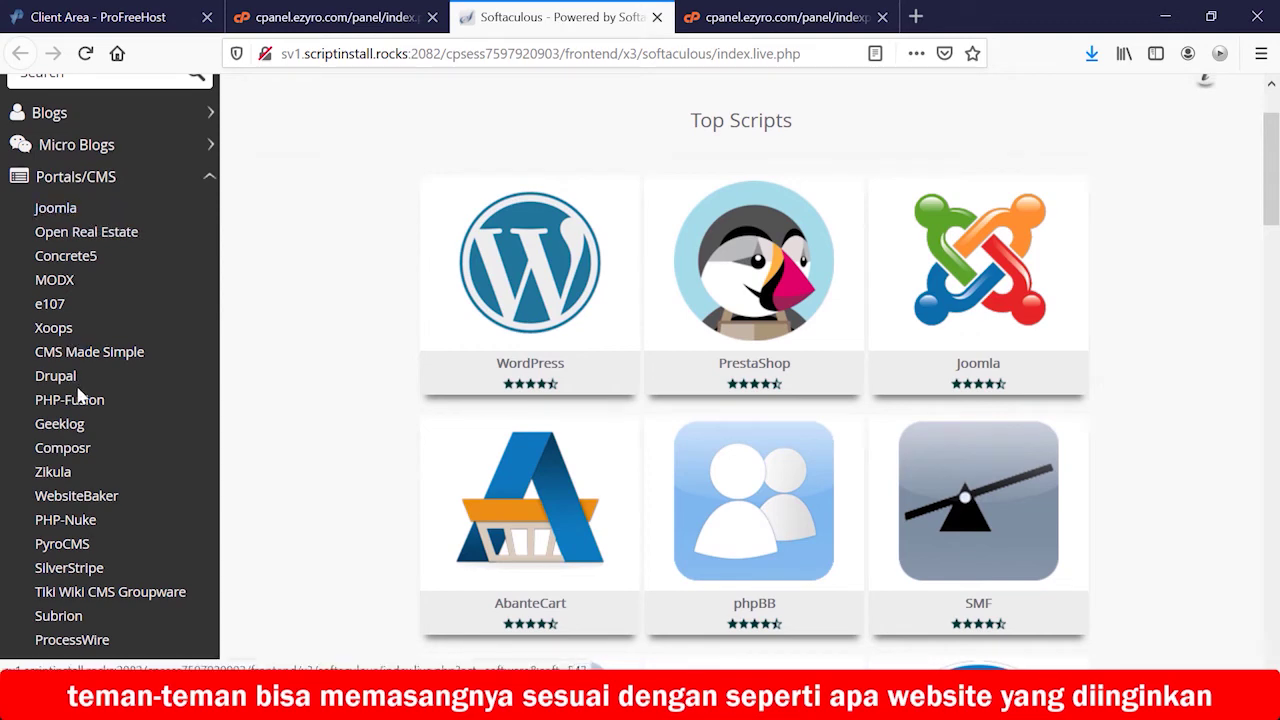
pyautogui.scroll(-2, 80, 396)
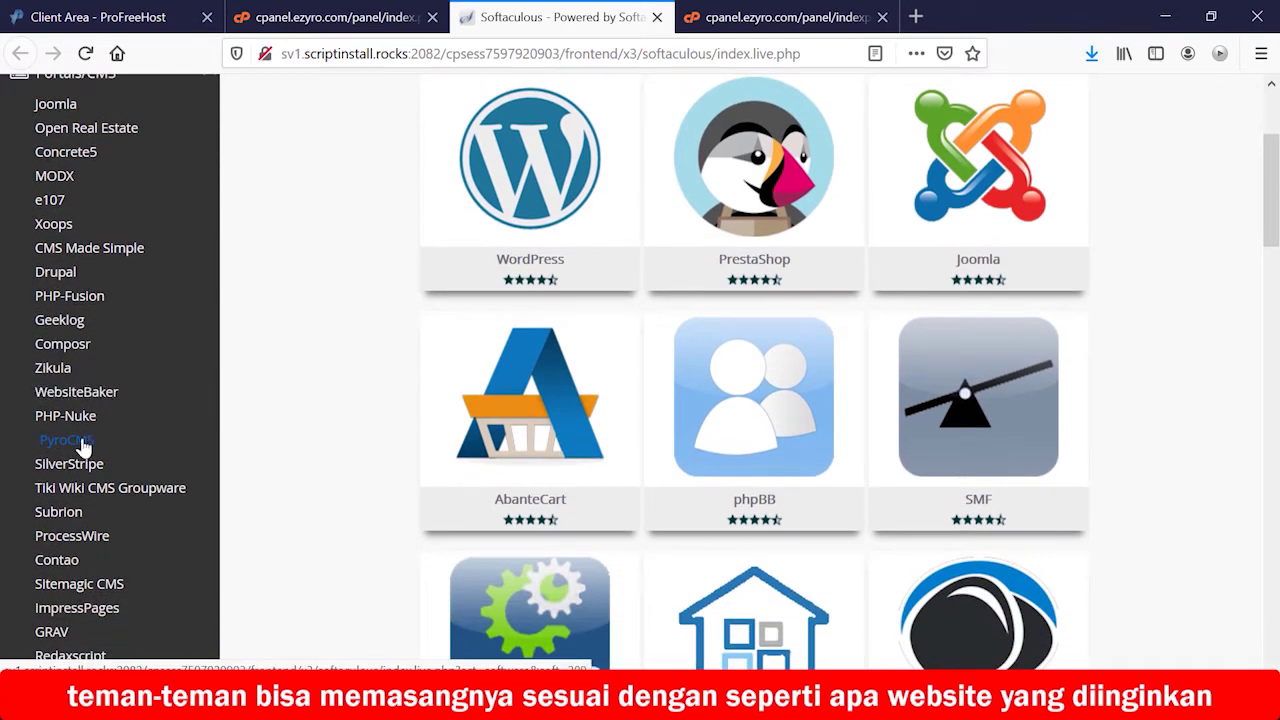
pyautogui.scroll(-2, 85, 445)
pyautogui.scroll(-6, 85, 445)
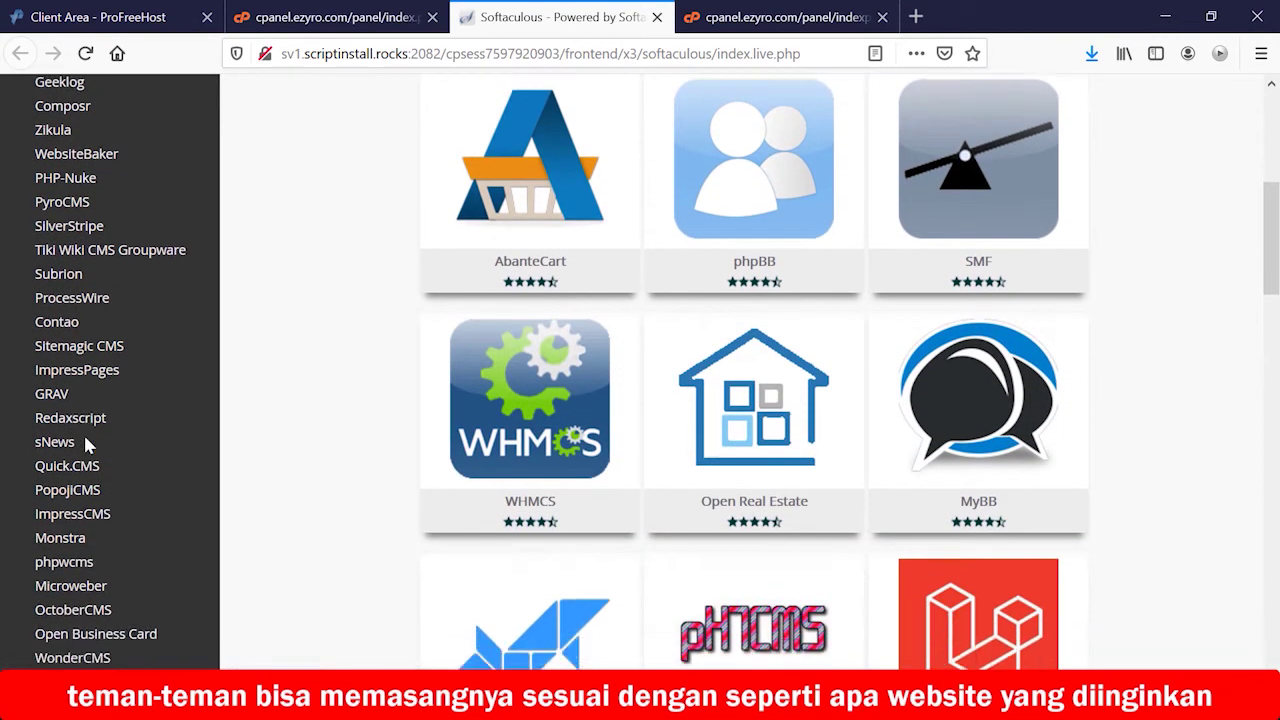
pyautogui.scroll(-5, 82, 410)
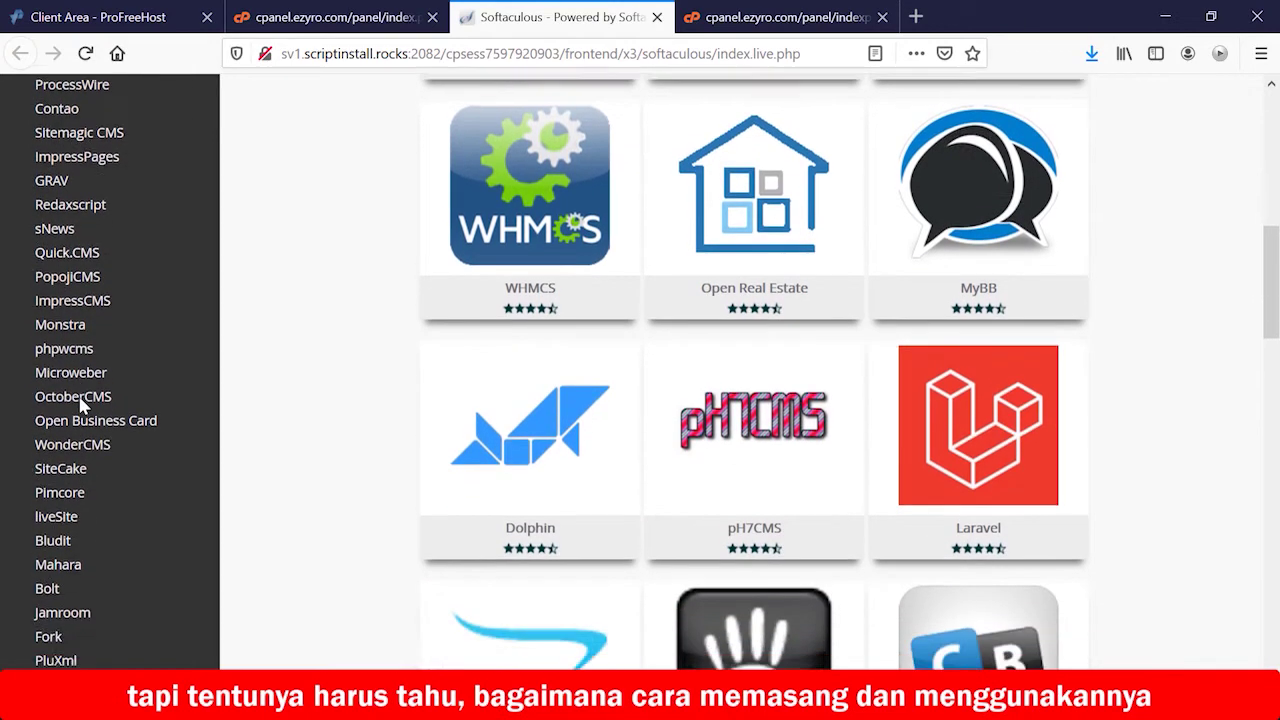
pyautogui.scroll(-6, 82, 410)
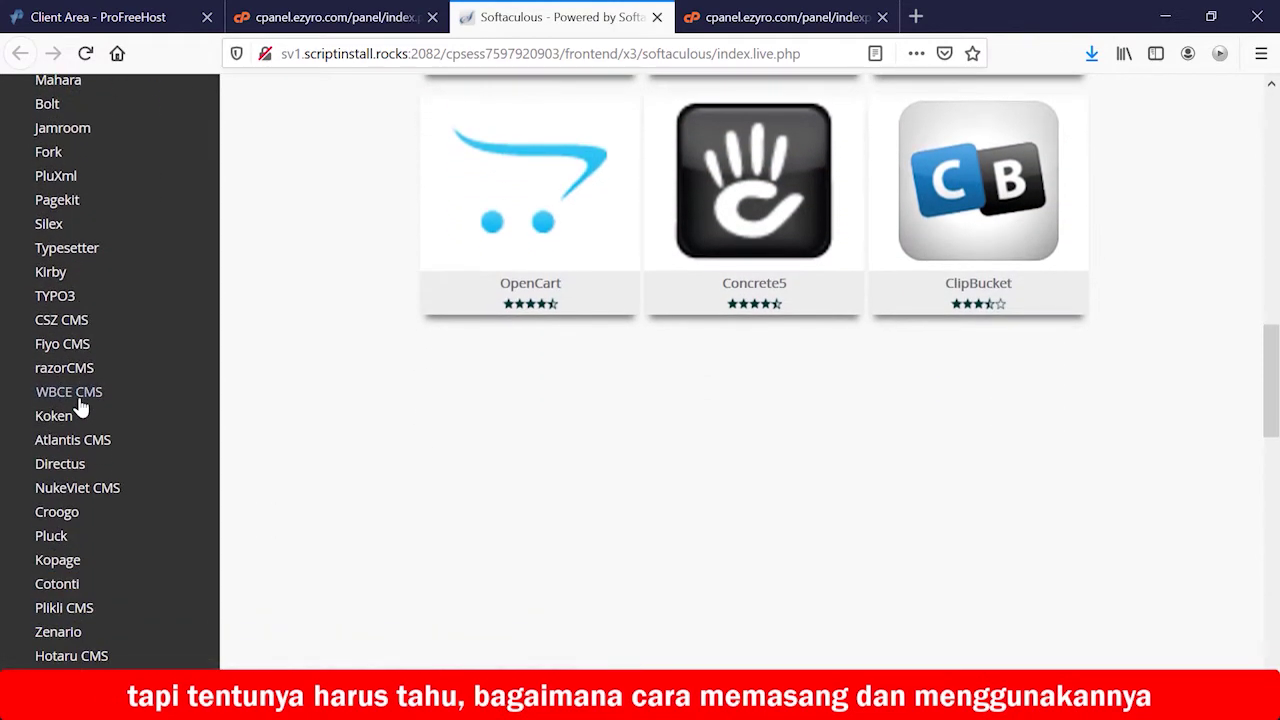
pyautogui.scroll(-8, 80, 407)
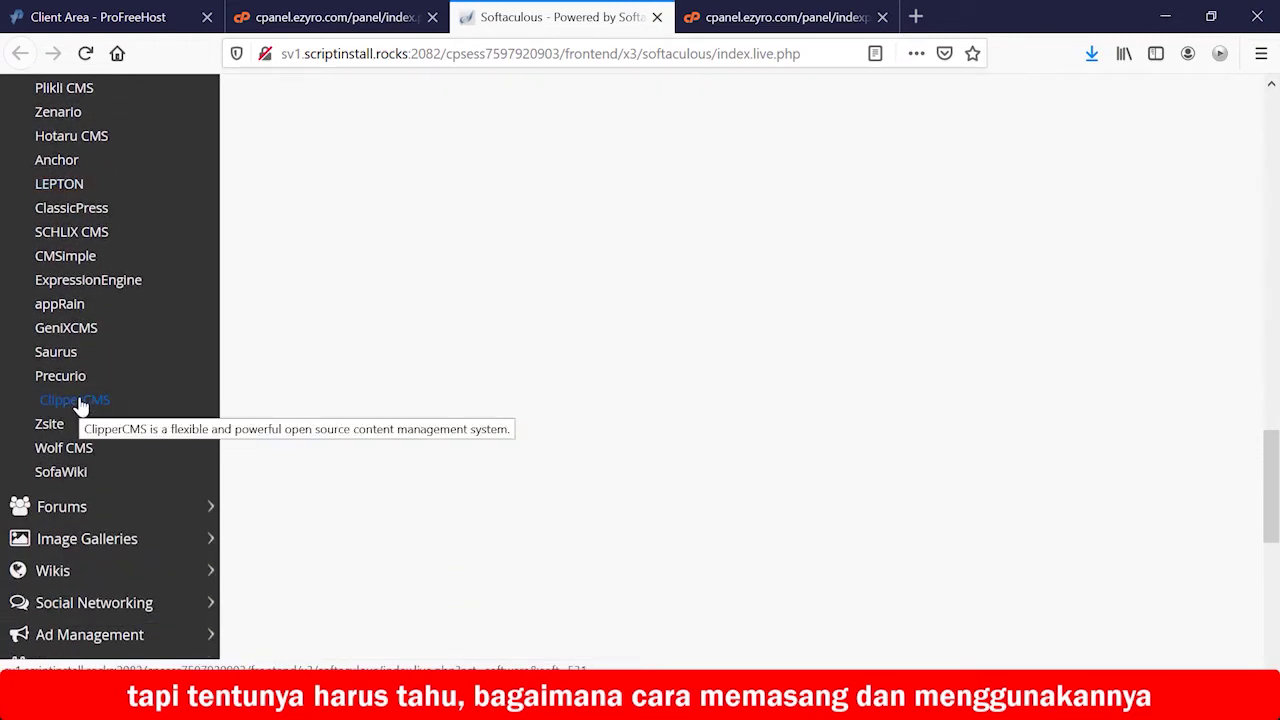
pyautogui.scroll(-4, 80, 410)
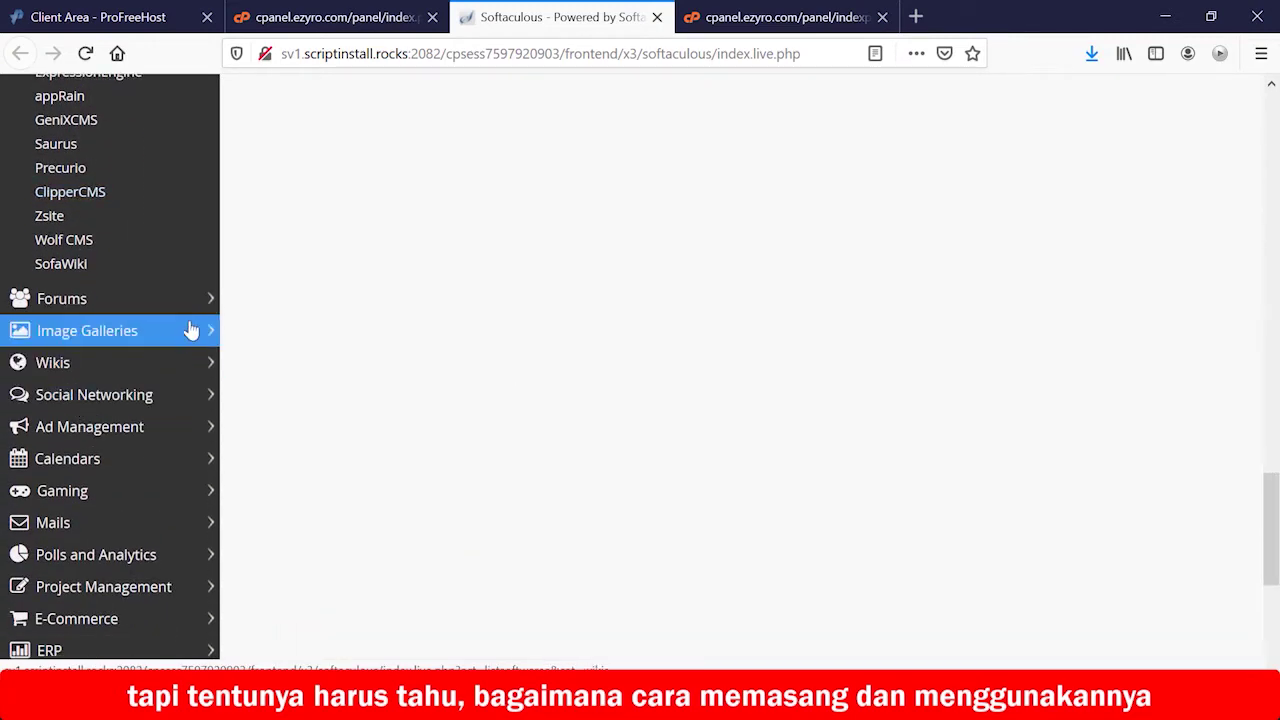
# List and scroll through the Forums category scripts
pyautogui.click(209, 303)
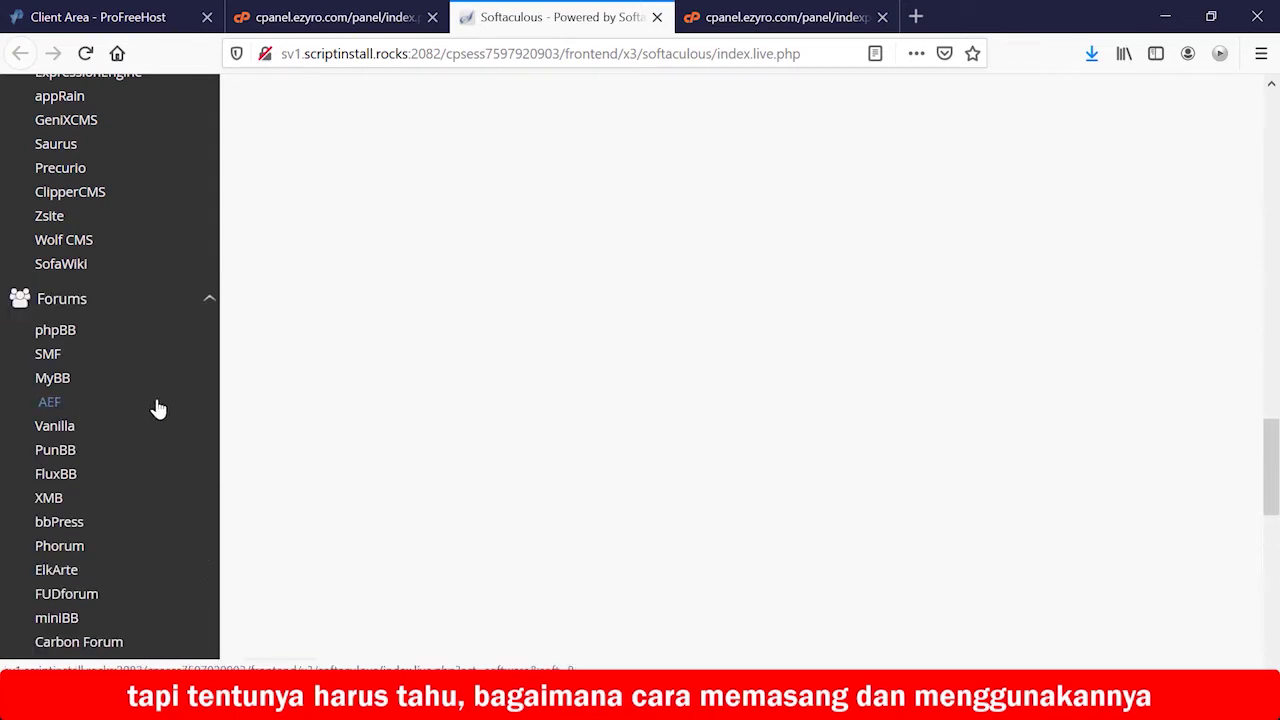
pyautogui.scroll(-6, 157, 405)
pyautogui.scroll(-4, 157, 405)
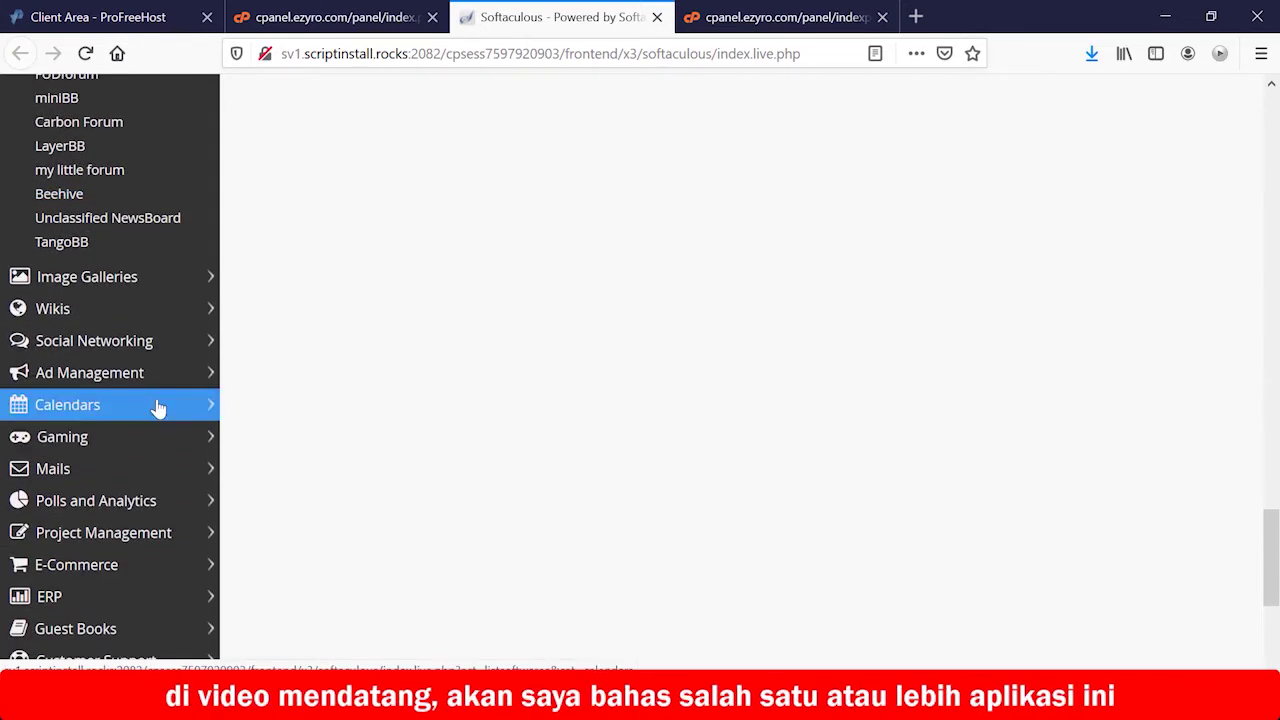
pyautogui.scroll(12, 157, 405)
pyautogui.scroll(-14, 157, 405)
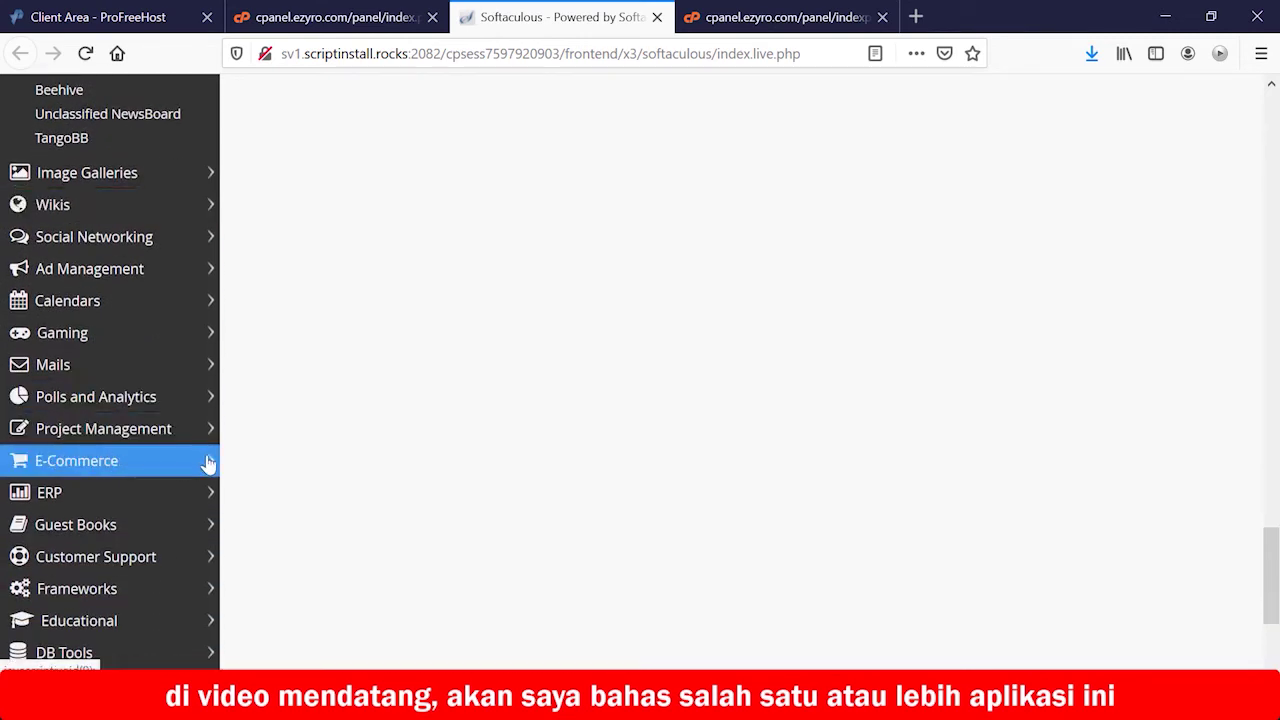
# Browse the E-Commerce scripts, then scroll back to the top
pyautogui.click(207, 462)
pyautogui.scroll(-4, 195, 453)
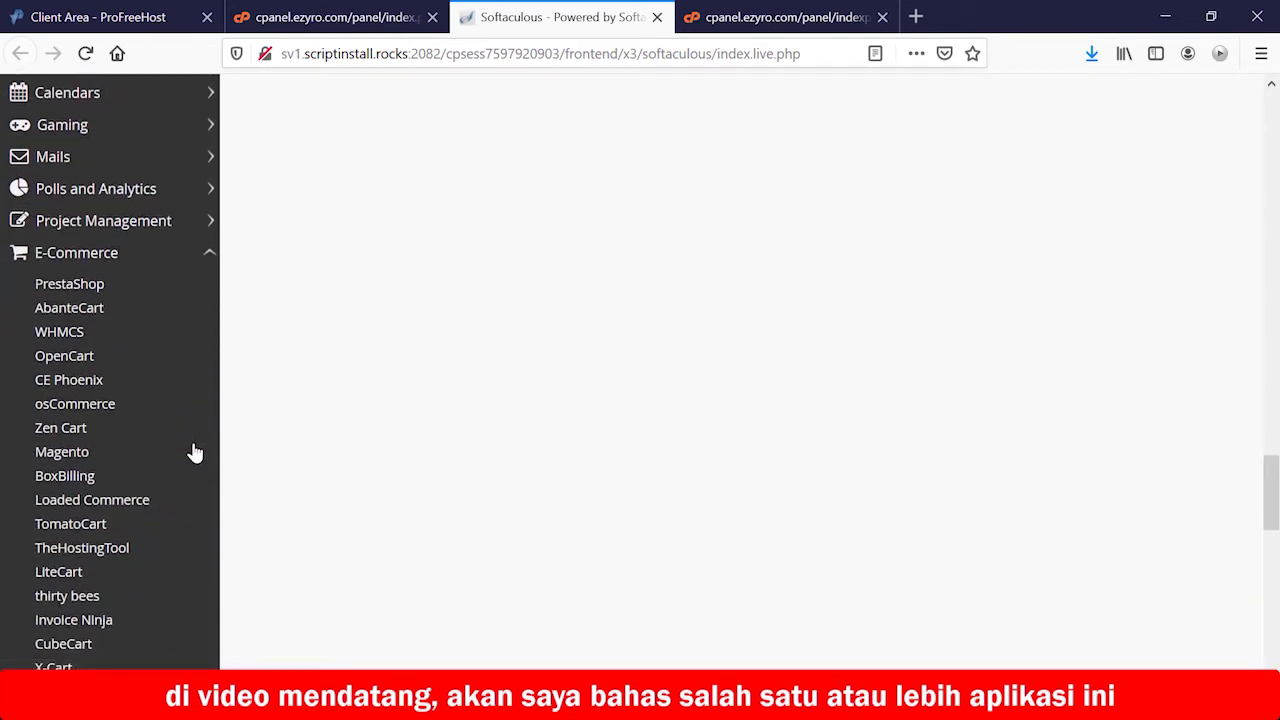
pyautogui.scroll(-4, 195, 453)
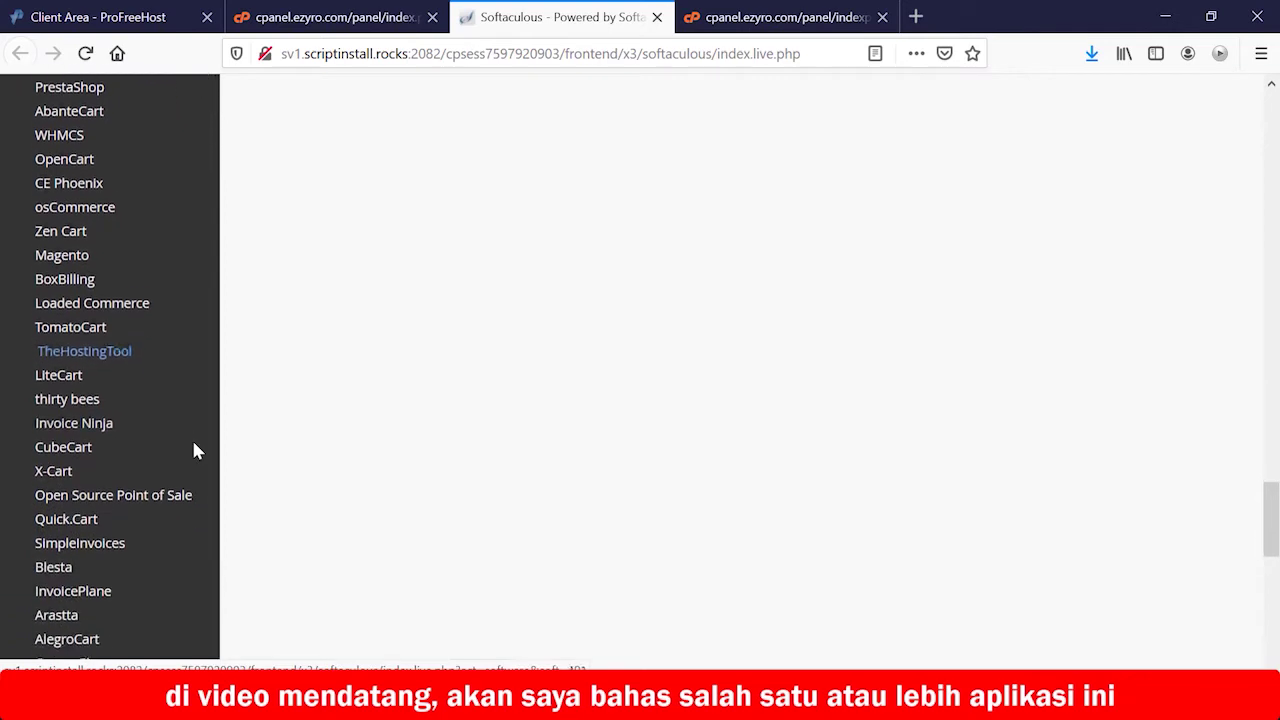
pyautogui.scroll(-2, 195, 447)
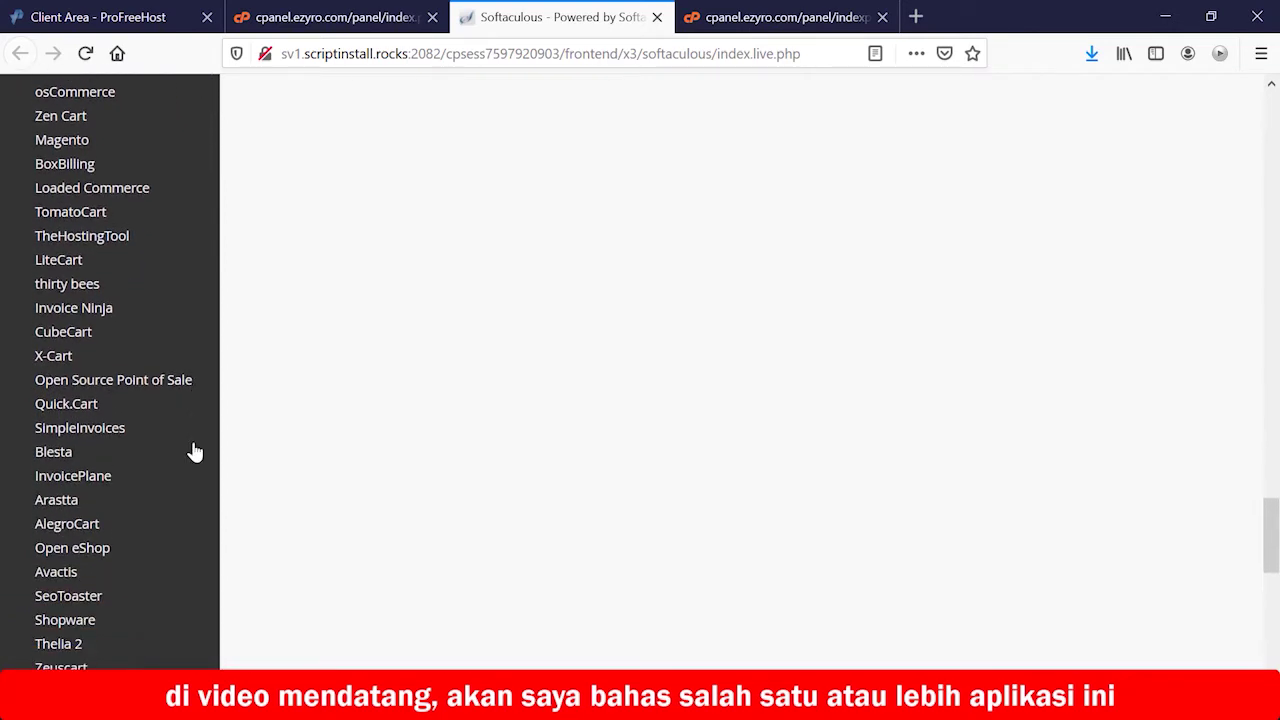
pyautogui.scroll(-4, 195, 451)
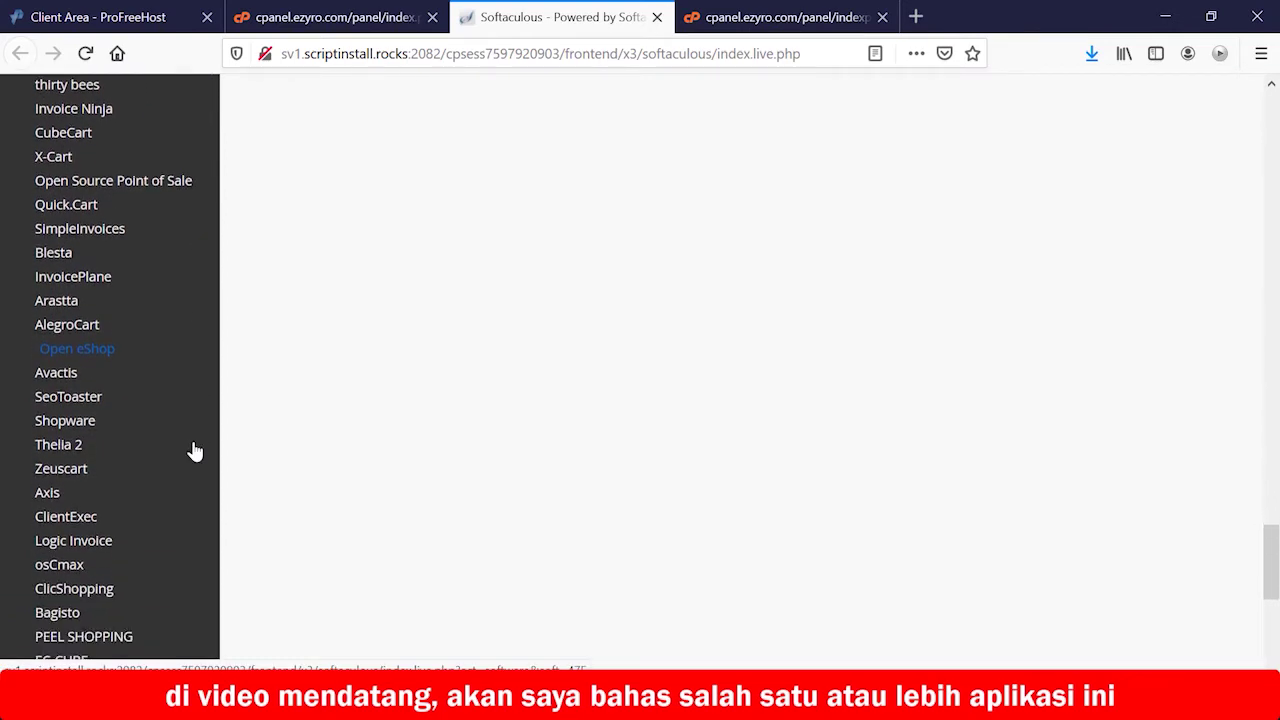
pyautogui.scroll(-2, 195, 452)
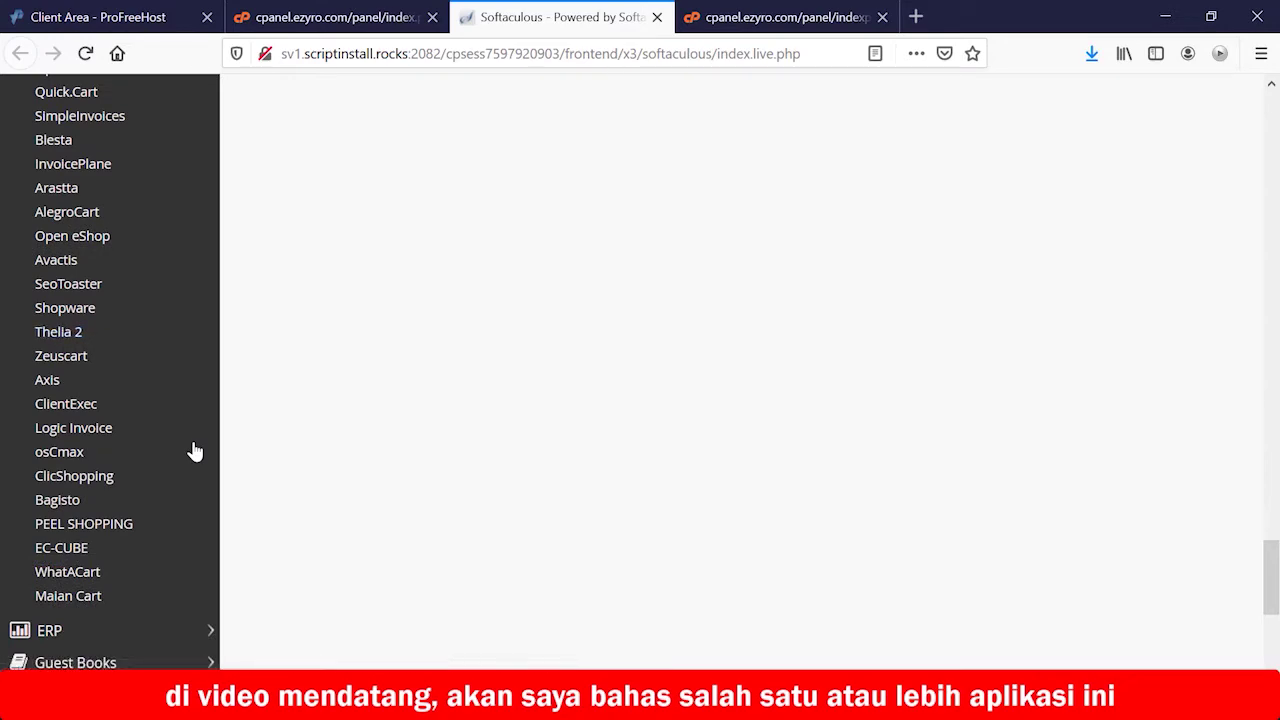
pyautogui.scroll(12, 327, 451)
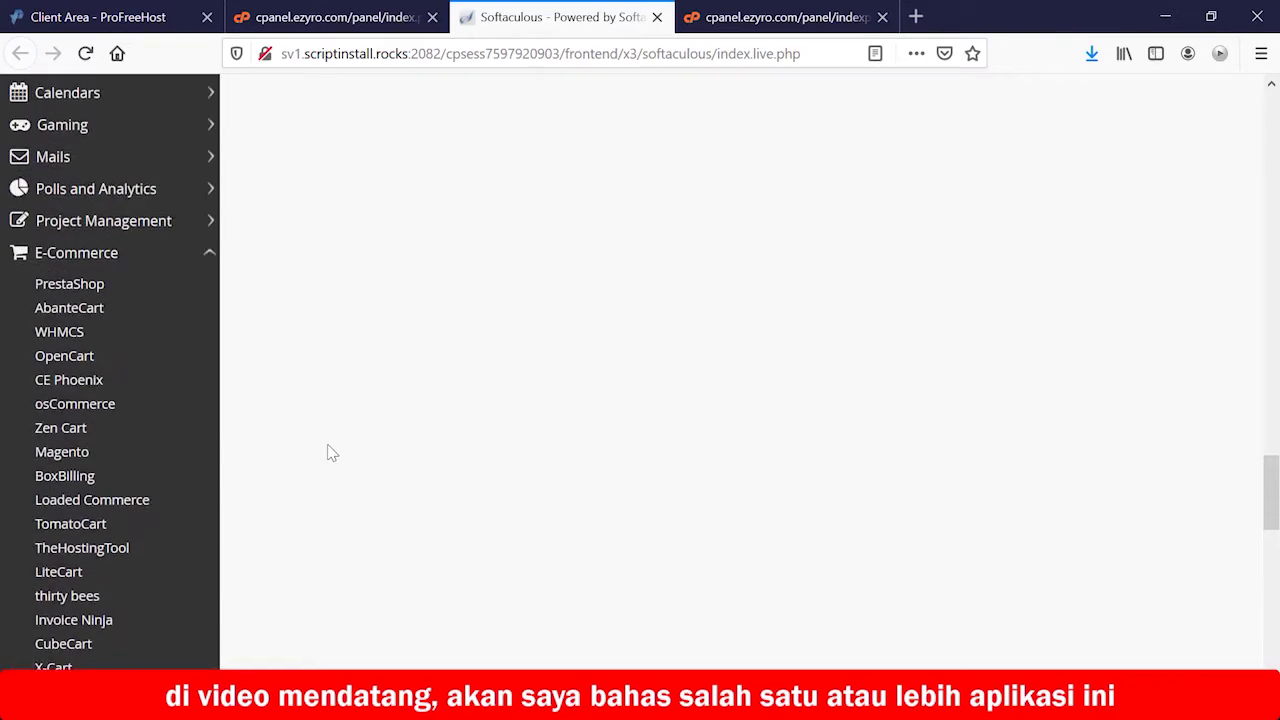
pyautogui.scroll(20, 332, 453)
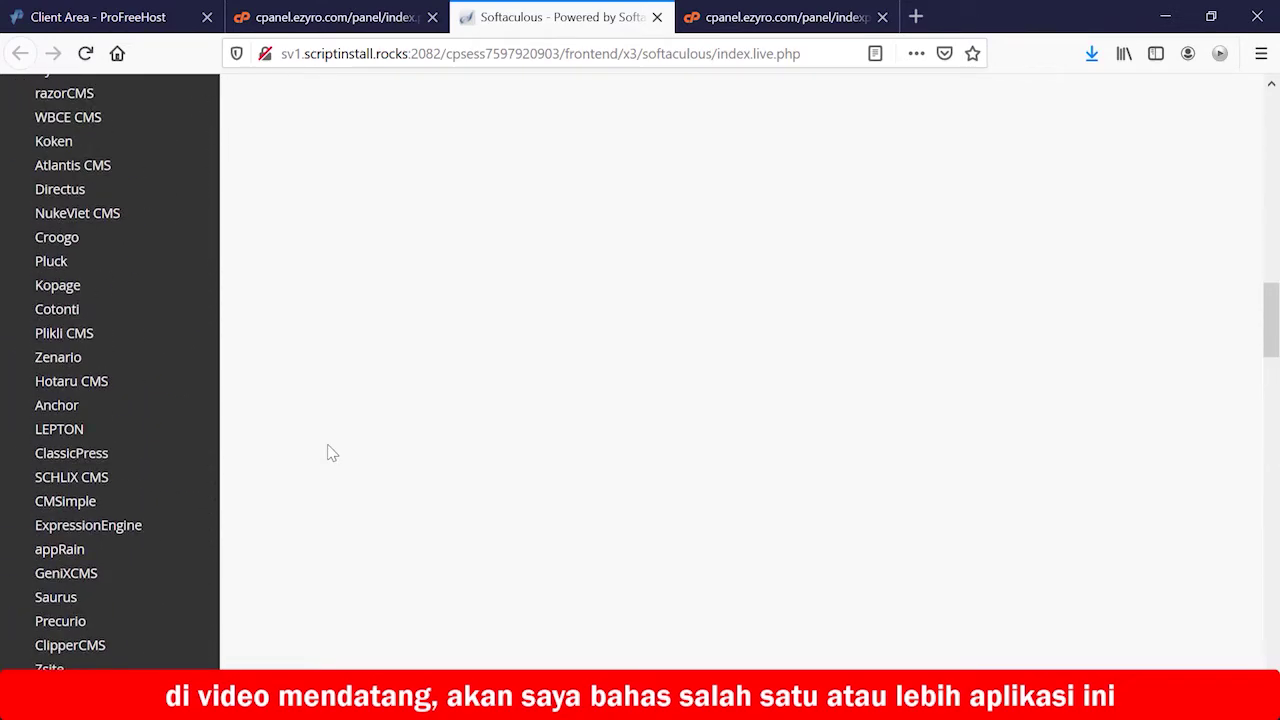
pyautogui.scroll(20, 332, 453)
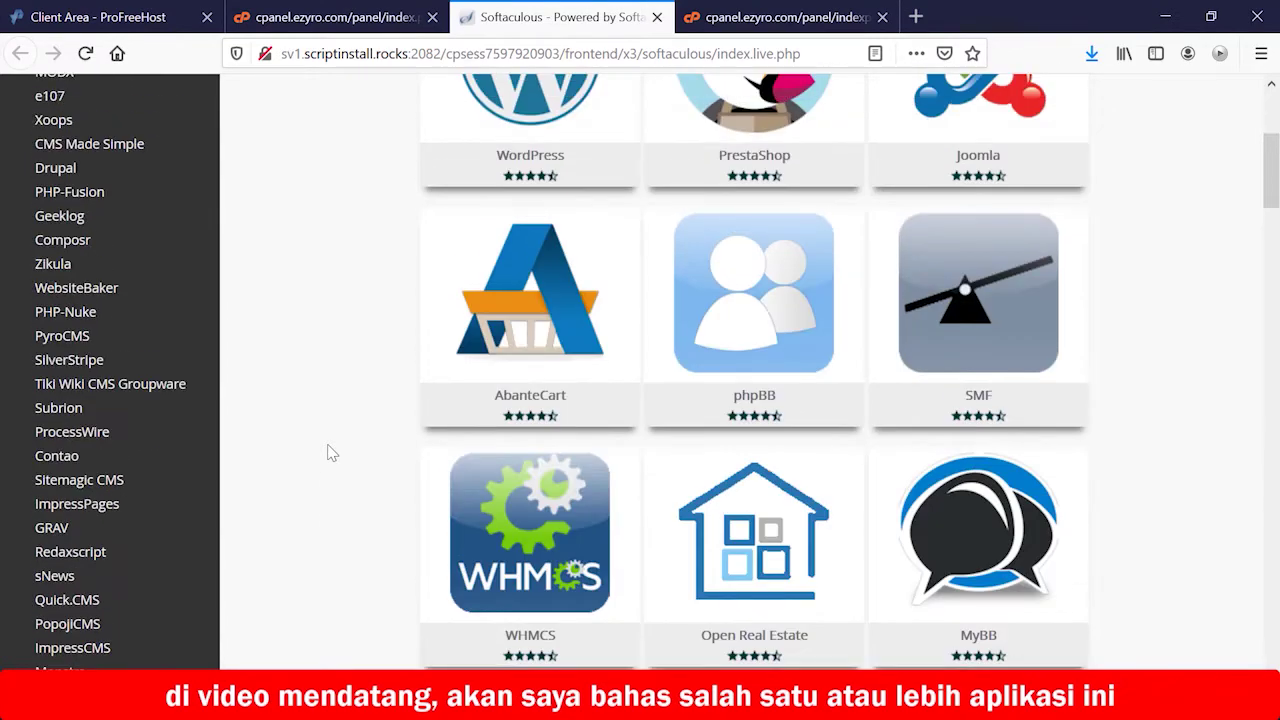
pyautogui.scroll(6, 332, 453)
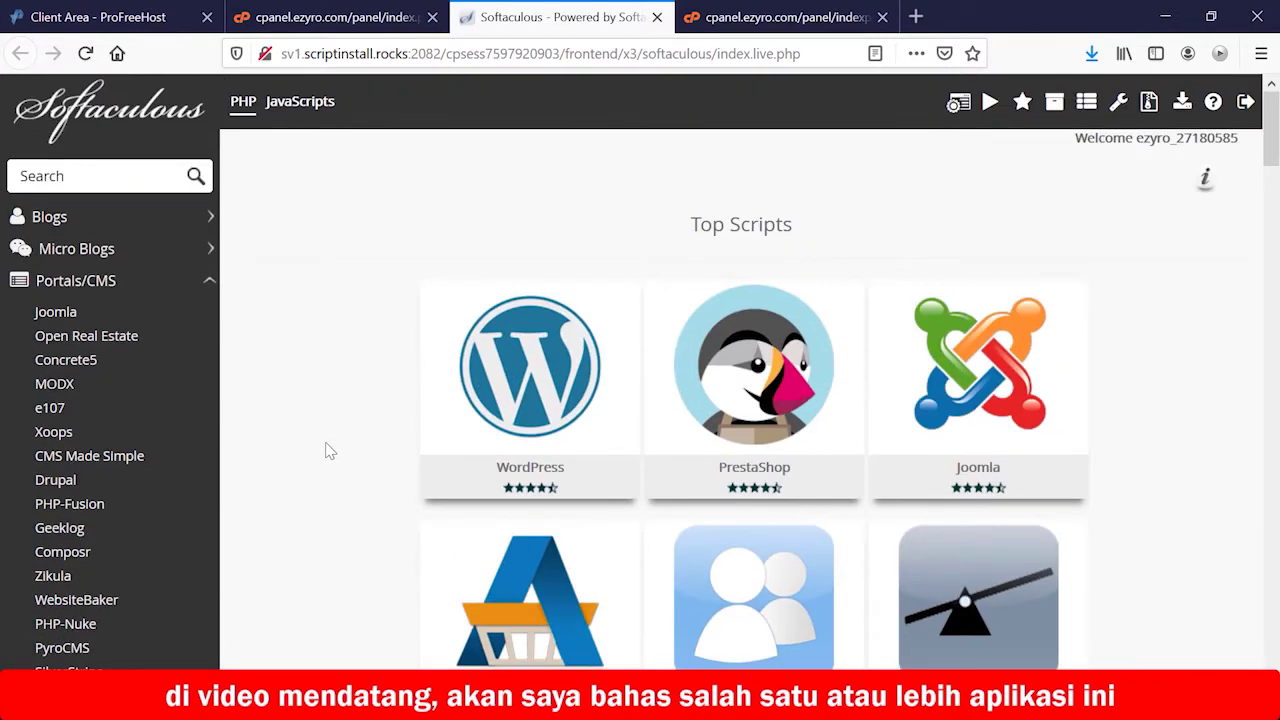
# Start installing WordPress from its card under Top Scripts
pyautogui.moveTo(511, 409)
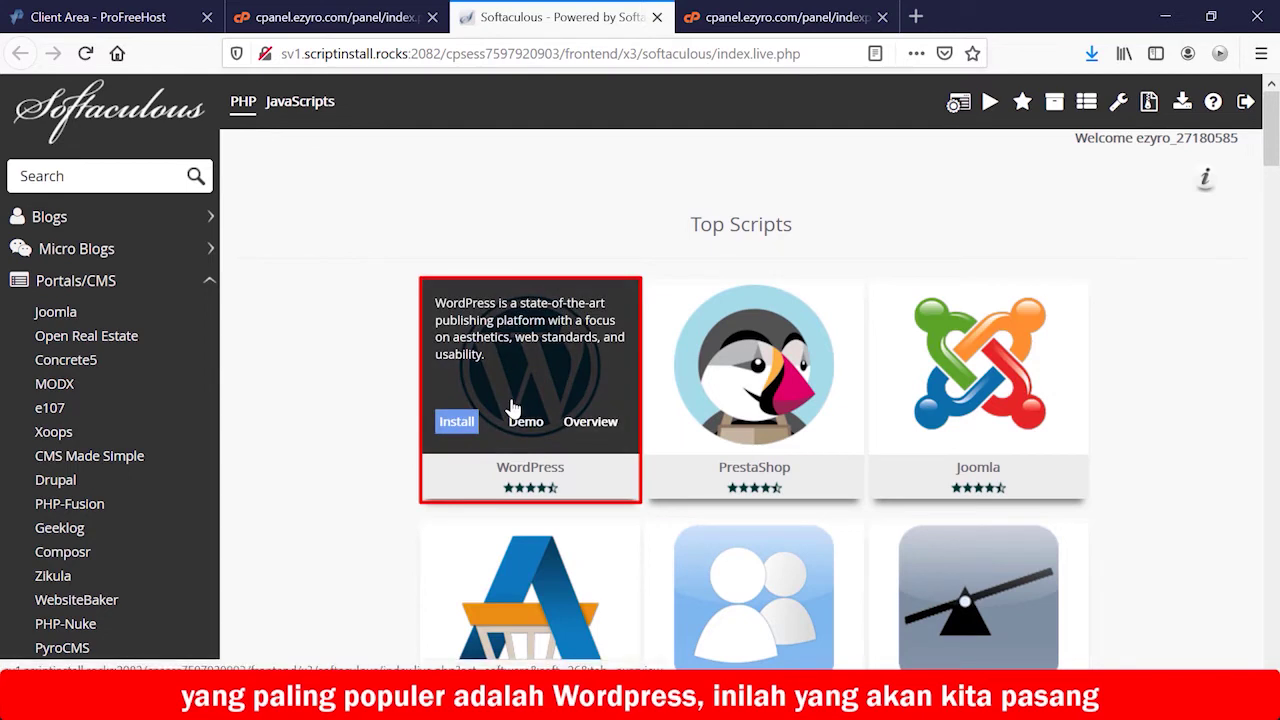
pyautogui.click(455, 425)
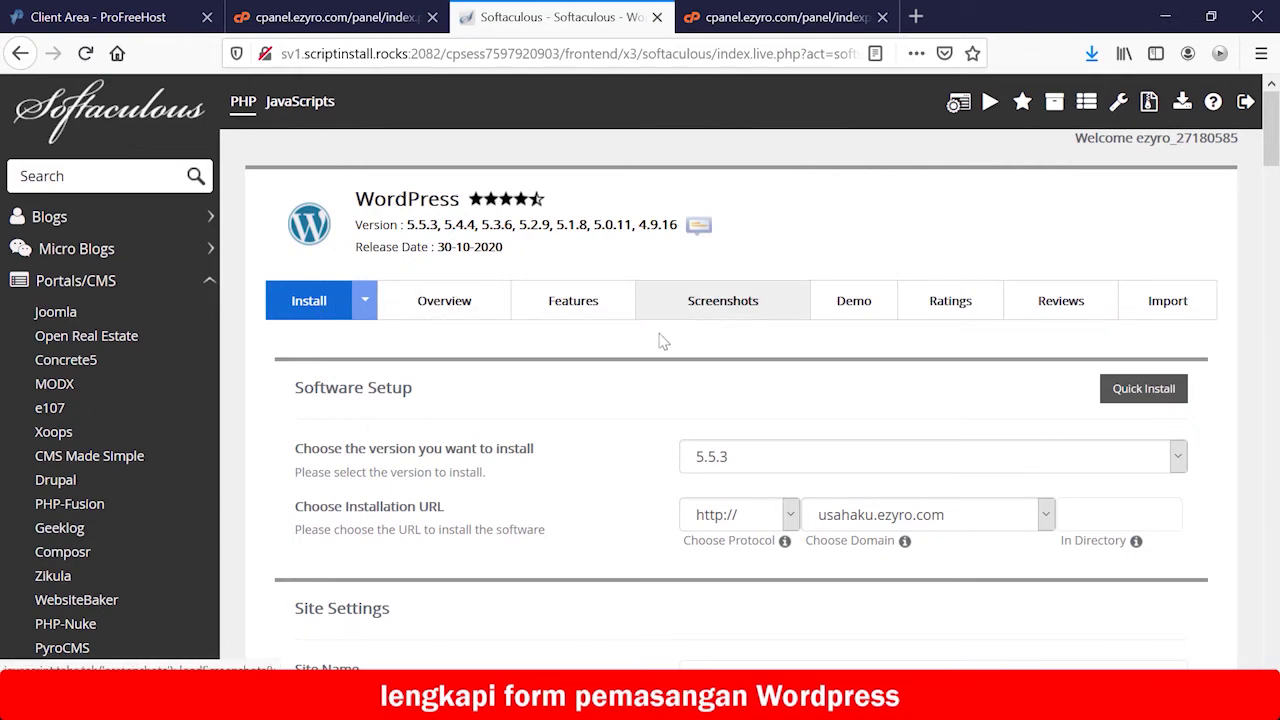
# Set Site Name to 'Usahaku' and Site Description to 'Usaha Online Milikku'
pyautogui.scroll(-2, 614, 394)
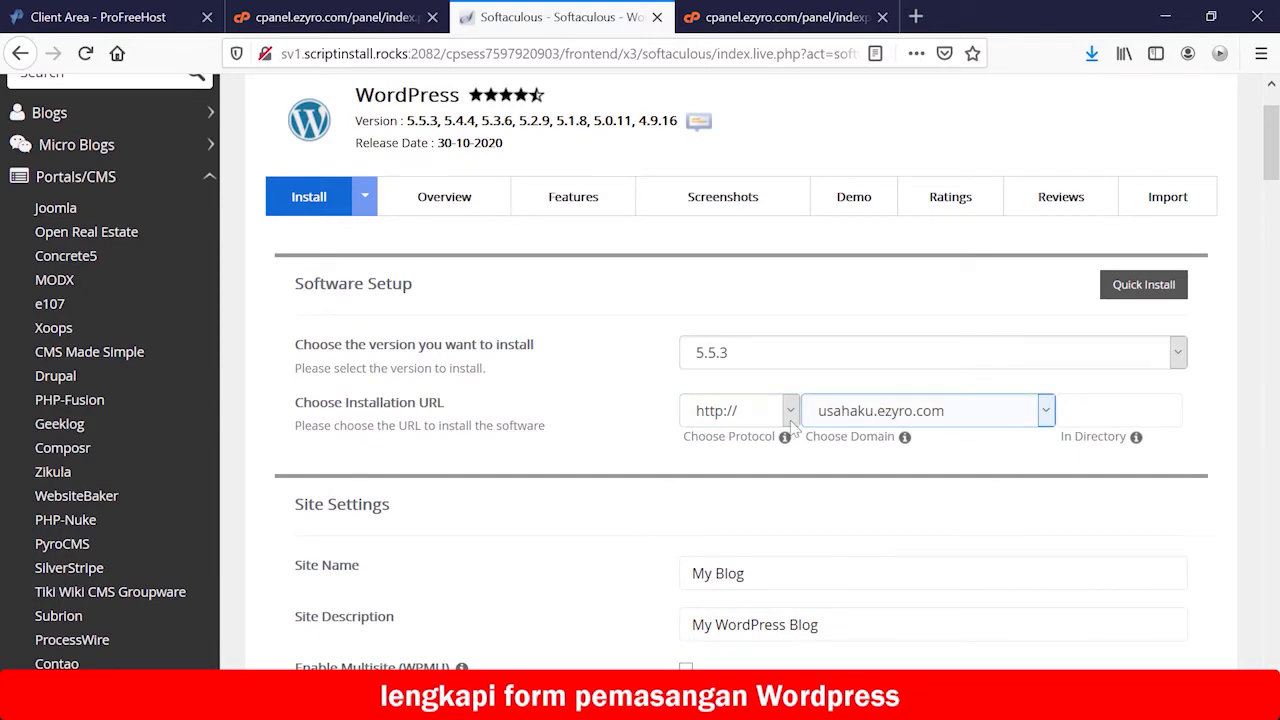
pyautogui.scroll(-4, 660, 445)
pyautogui.click(690, 366)
pyautogui.hotkey('ctrl', 'a')
pyautogui.write('Usahaku')
pyautogui.click(720, 416)
pyautogui.hotkey('ctrl', 'a')
pyautogui.write('Usaha Online Milikku')
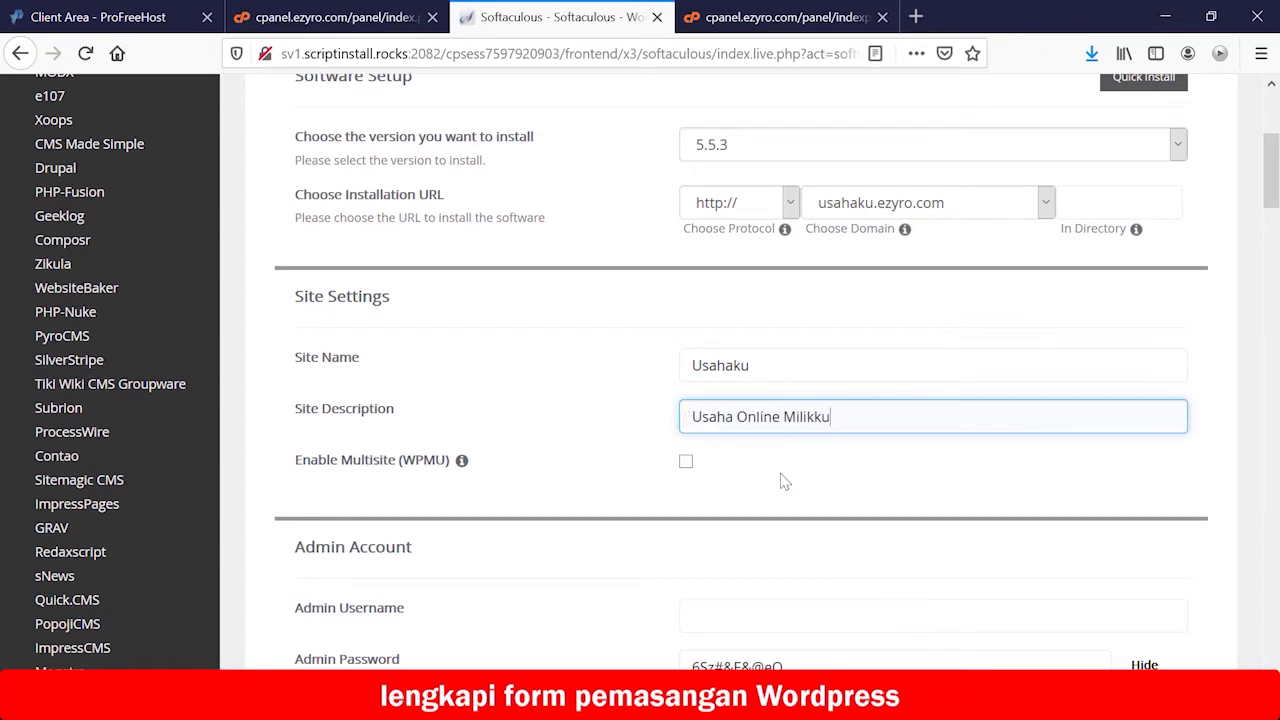
# Enter the admin username, then scroll down toward Select Theme
pyautogui.scroll(-6, 784, 481)
pyautogui.press('Tab')
pyautogui.press('Tab')
pyautogui.write('usahaku')
pyautogui.press('Tab')
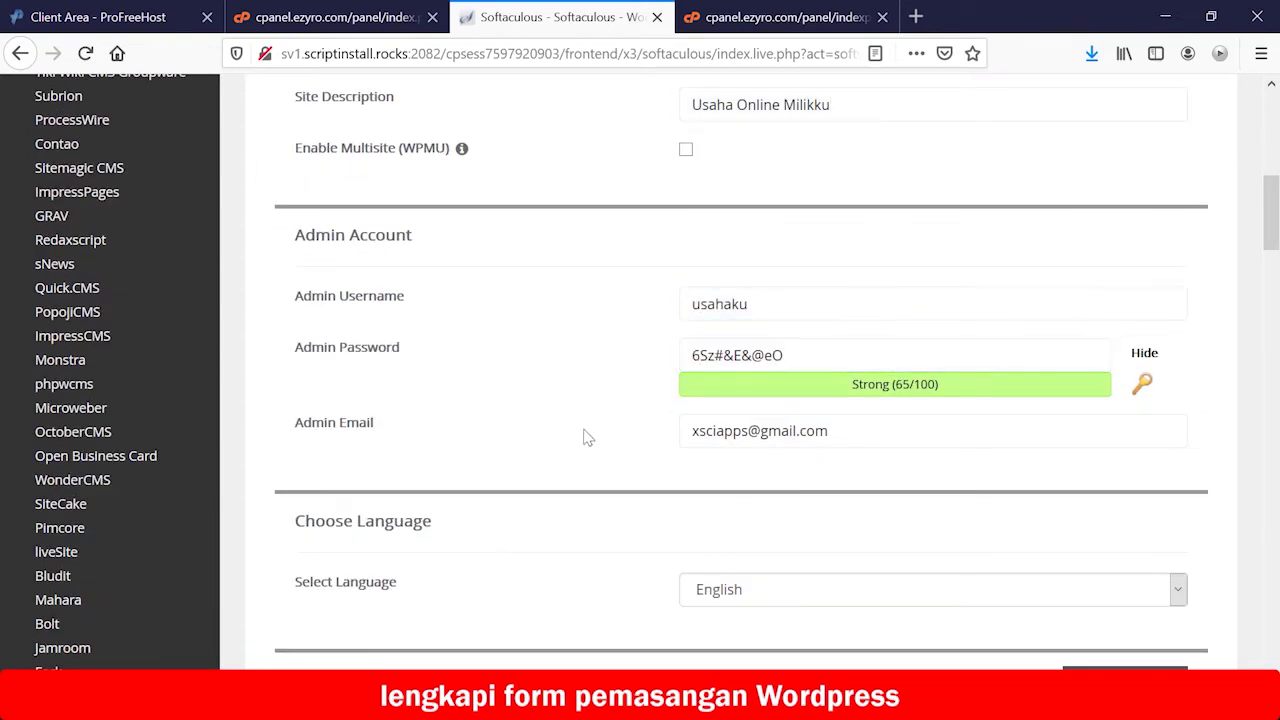
pyautogui.click(587, 437)
pyautogui.scroll(-8, 587, 437)
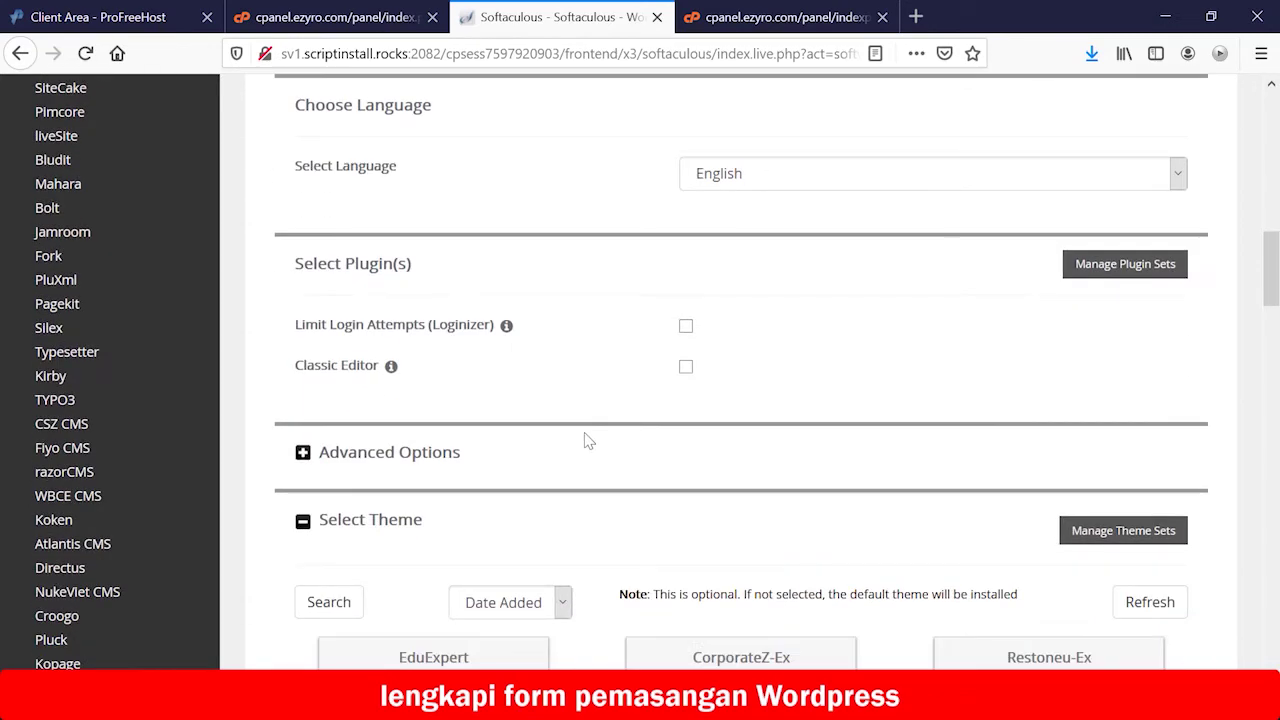
pyautogui.scroll(-4, 588, 441)
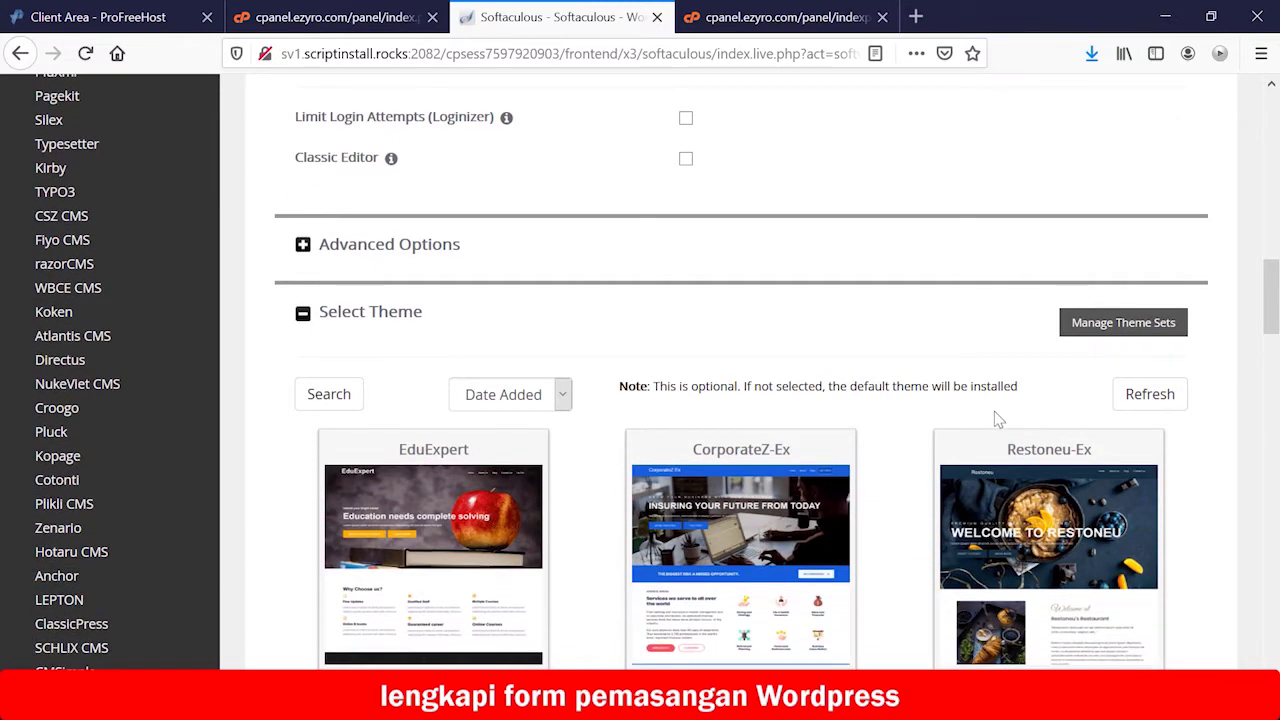
pyautogui.scroll(-4, 994, 411)
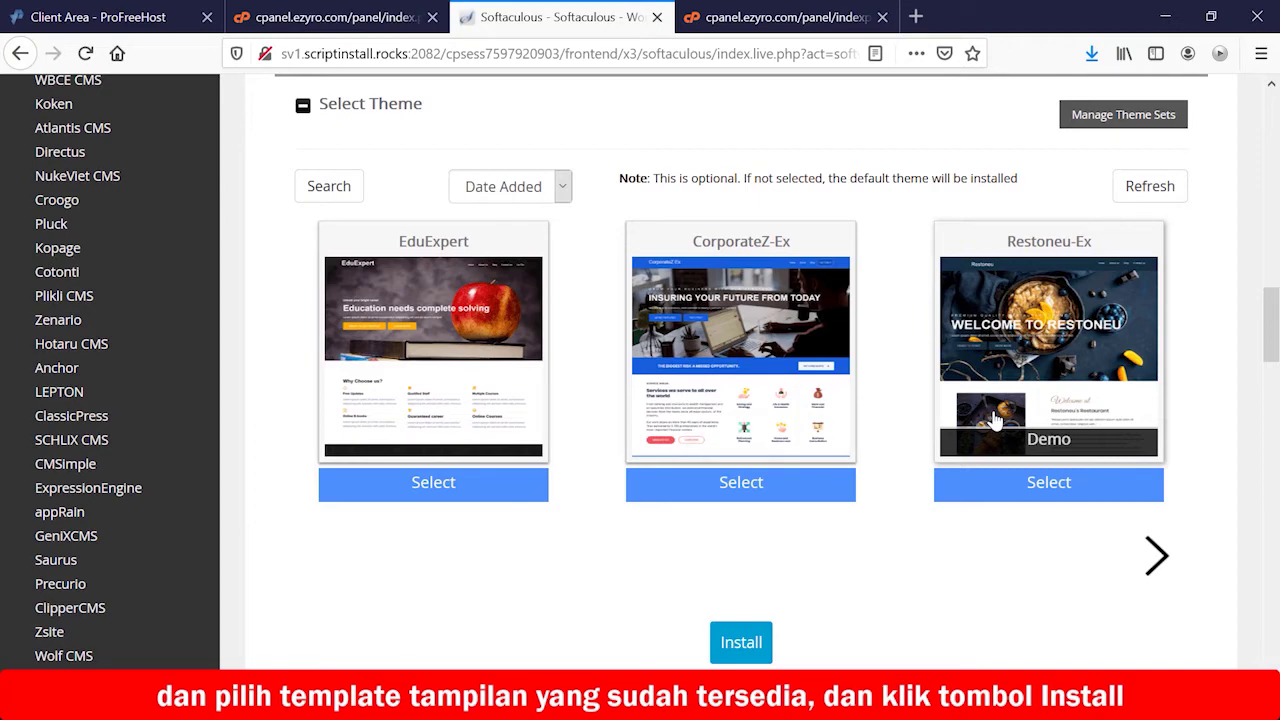
# Page through the theme carousel, select the Product theme, and launch the installation
pyautogui.scroll(-2, 994, 420)
pyautogui.click(1154, 448)
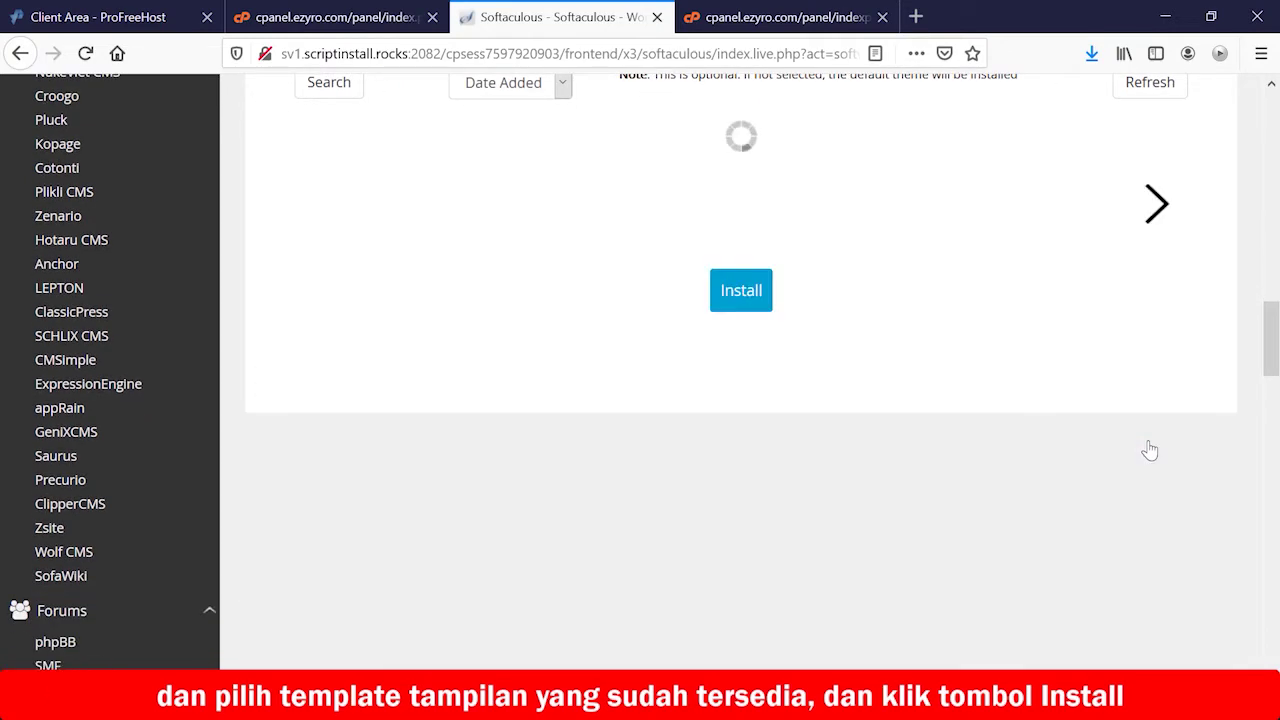
pyautogui.scroll(2, 1146, 448)
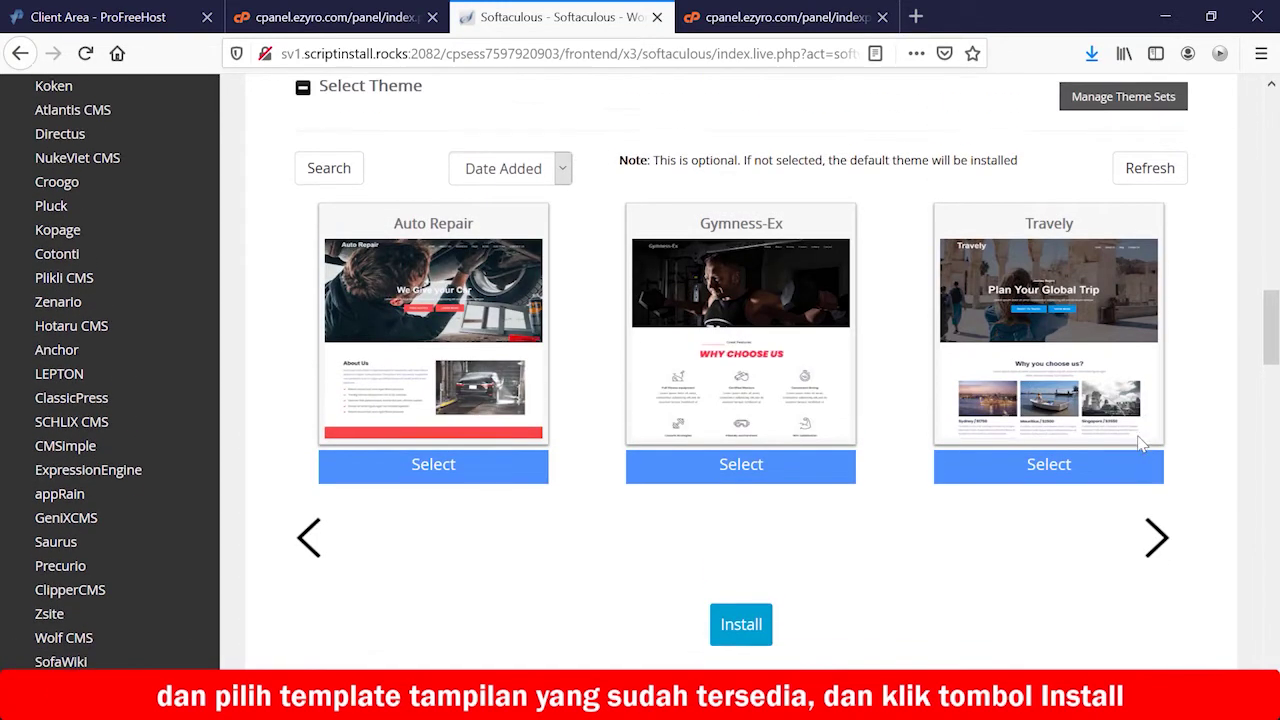
pyautogui.scroll(1, 1140, 443)
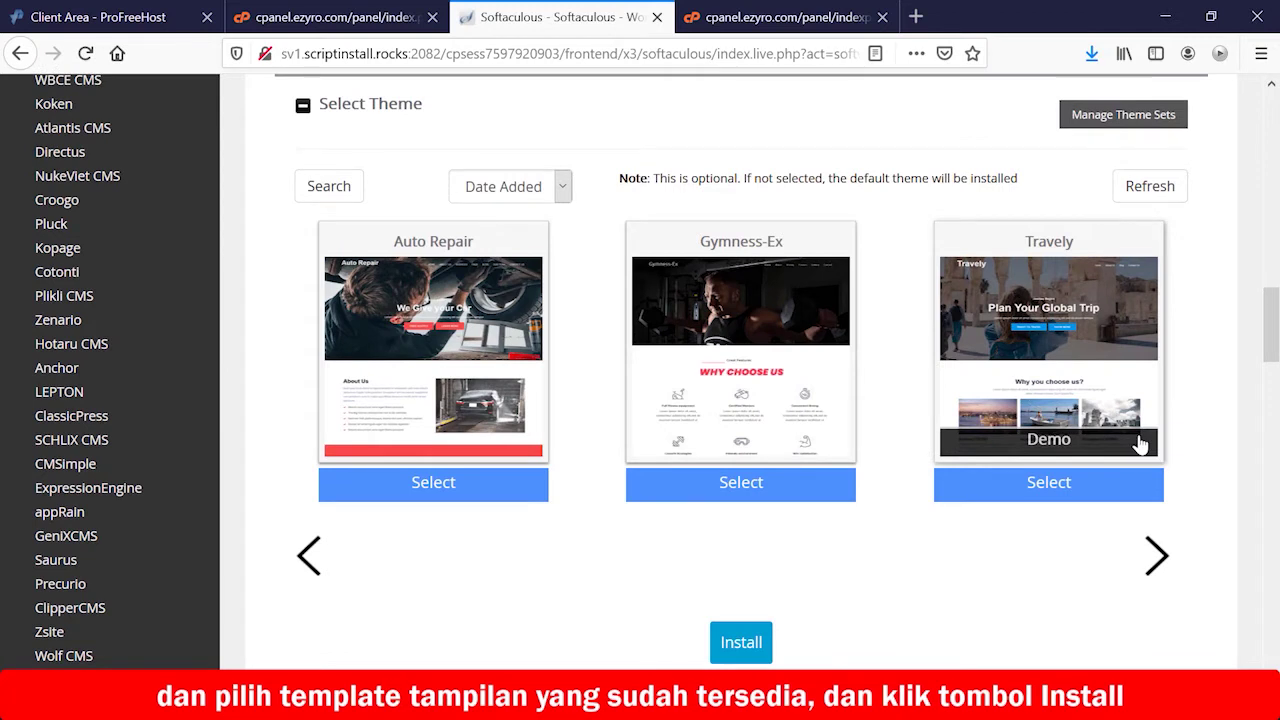
pyautogui.click(1155, 553)
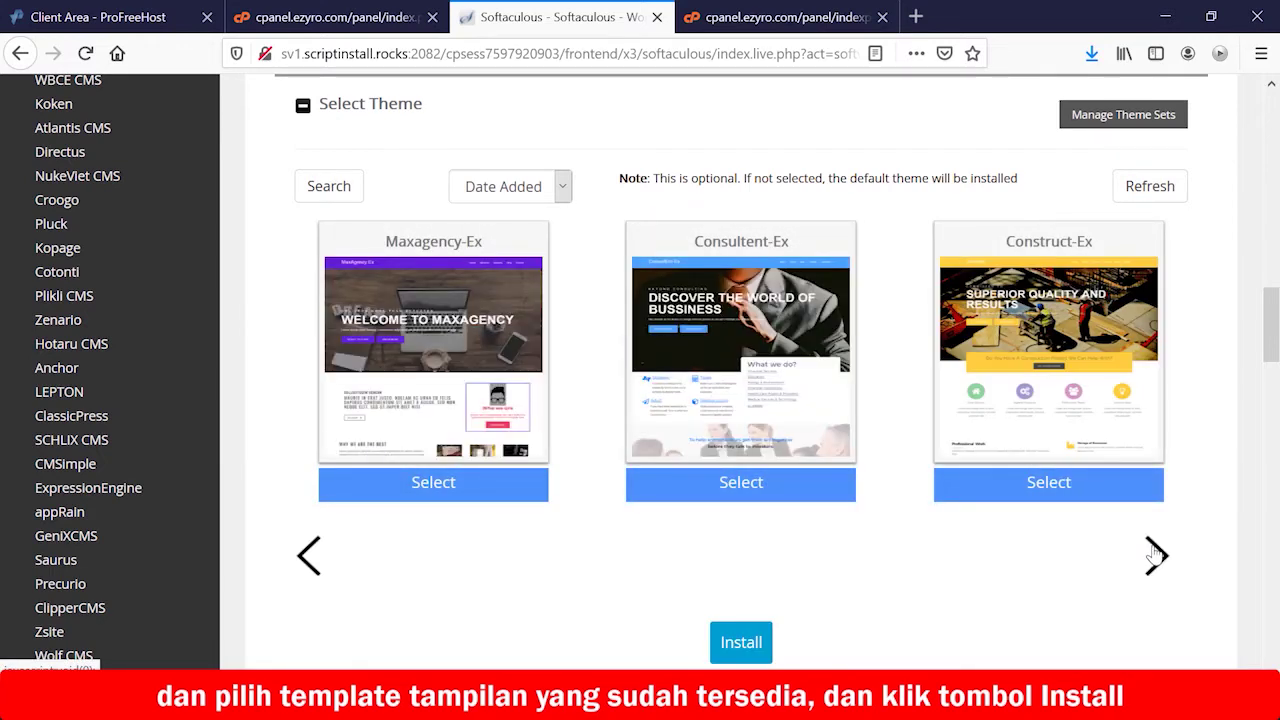
pyautogui.click(1155, 556)
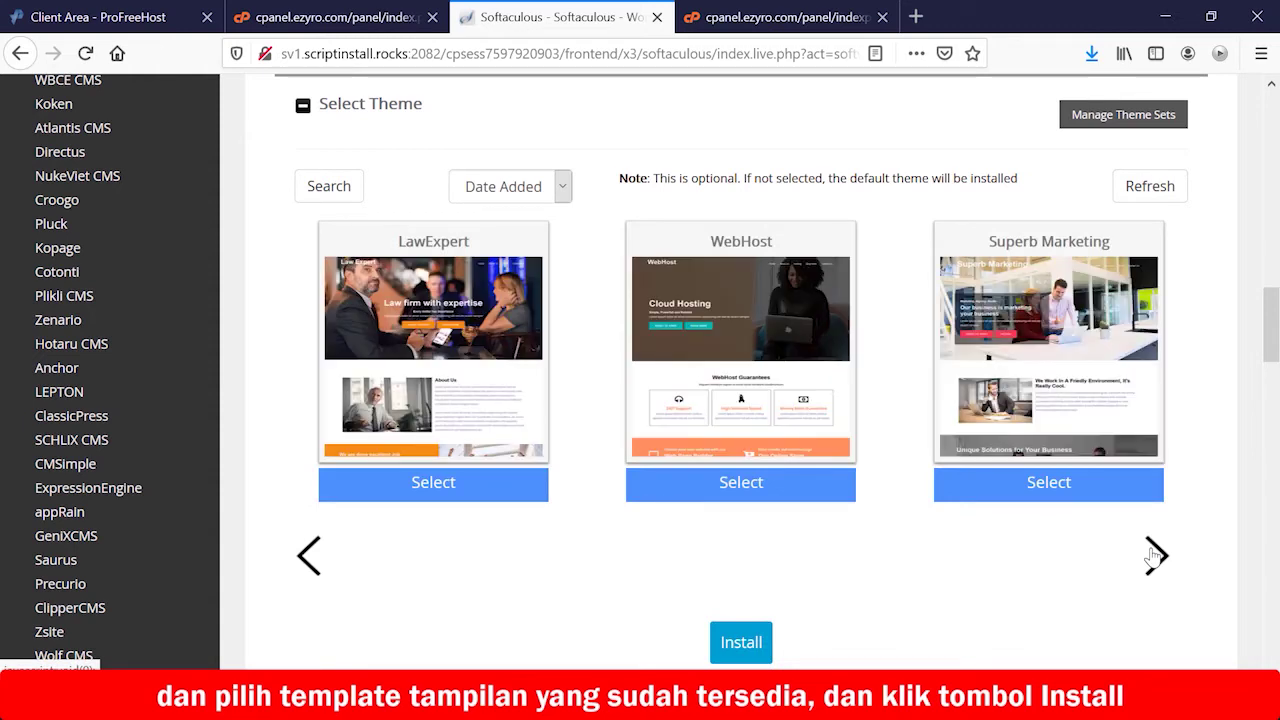
pyautogui.click(1155, 556)
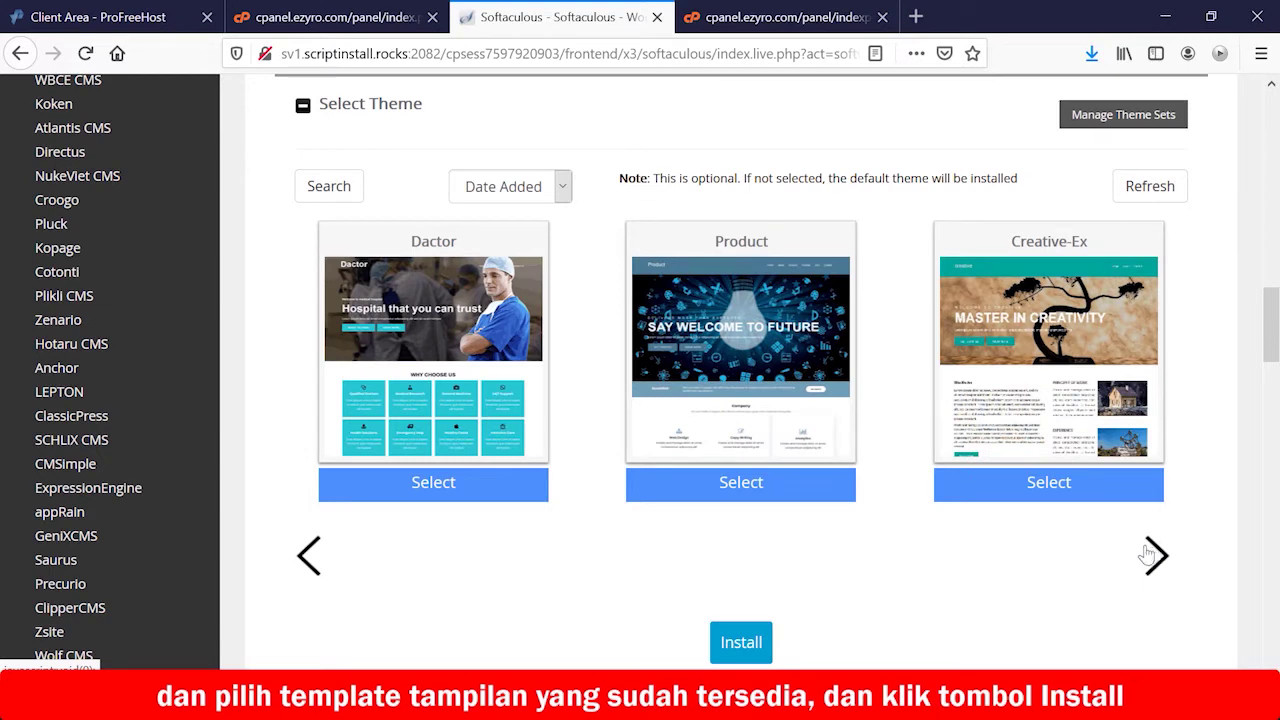
pyautogui.click(789, 495)
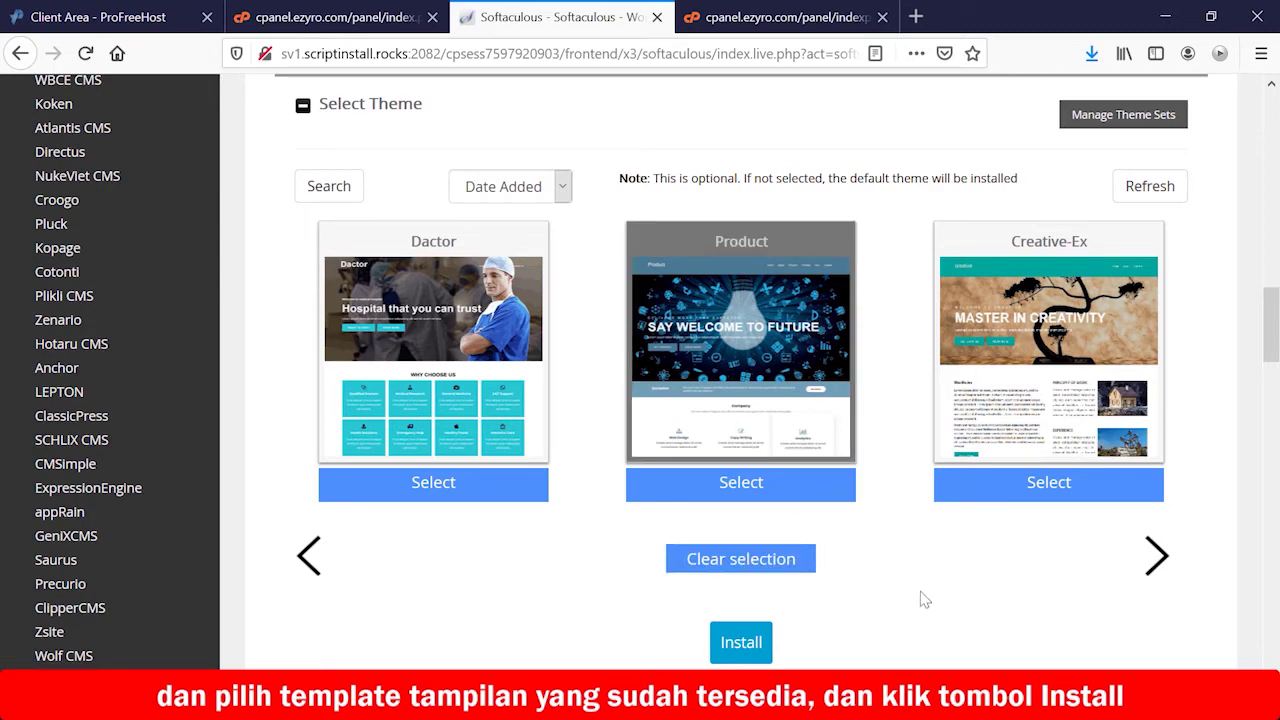
pyautogui.scroll(-2, 923, 597)
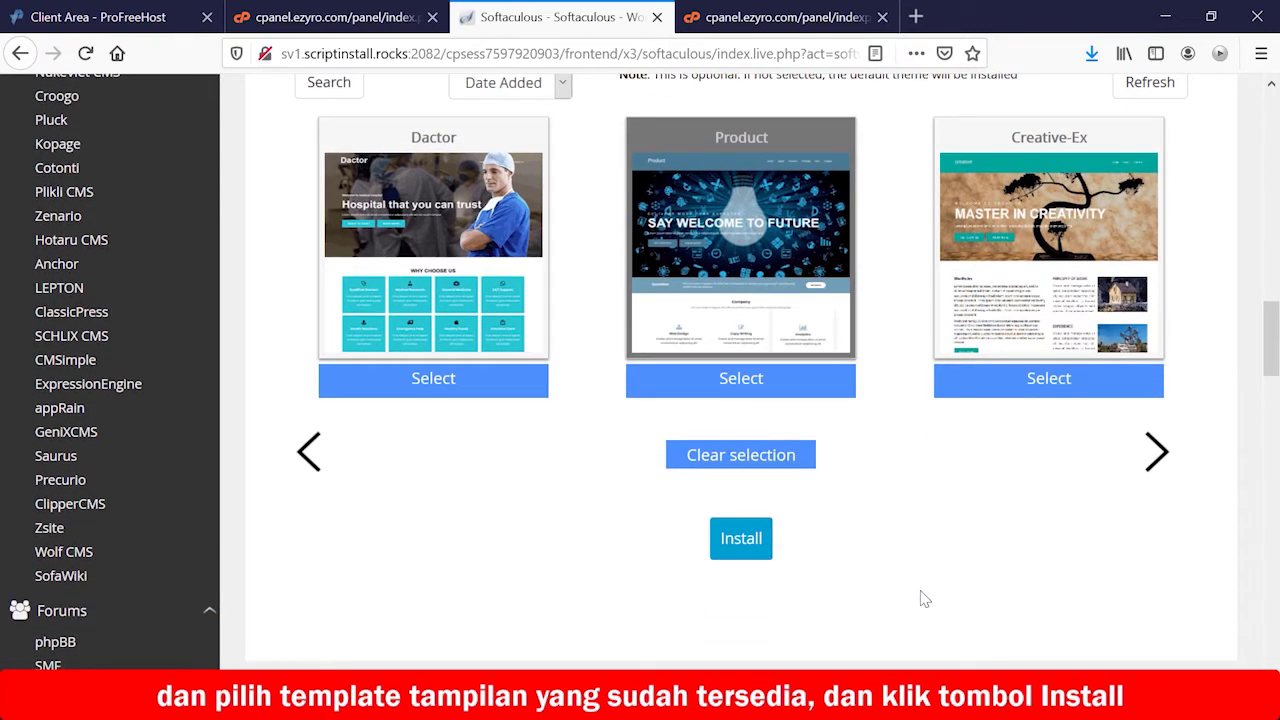
pyautogui.click(750, 550)
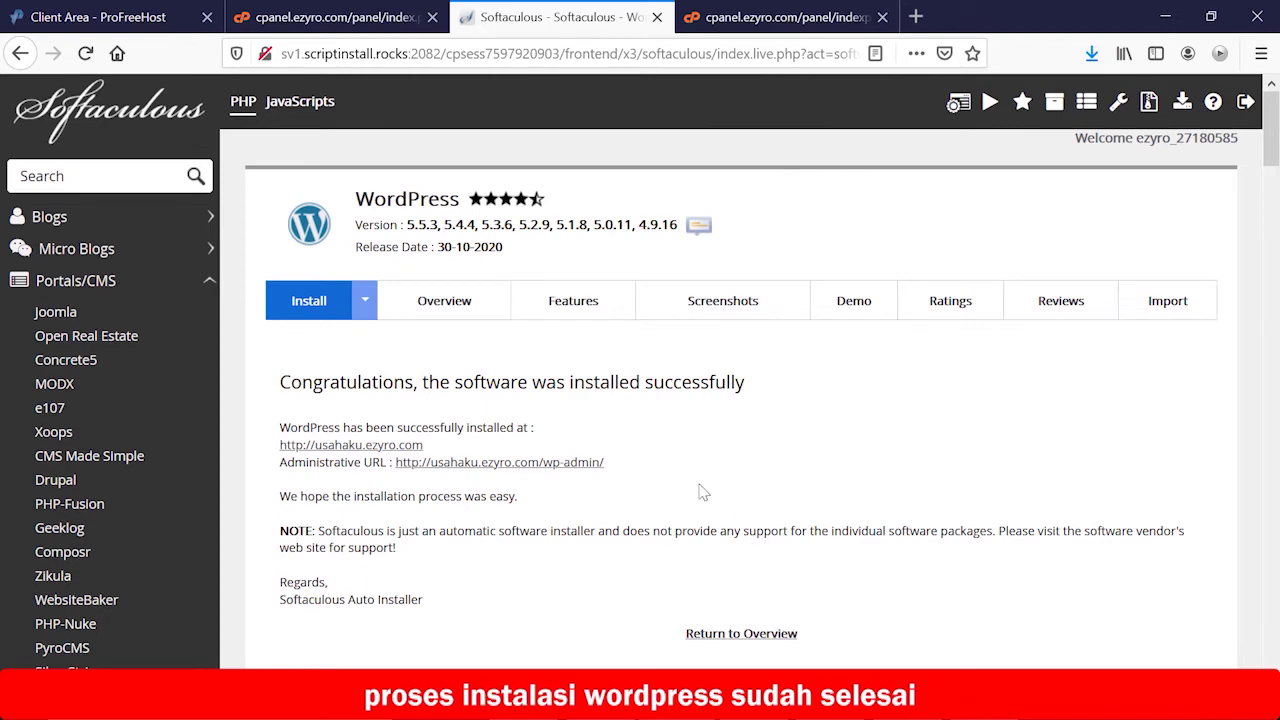
# Open the usahaku.ezyro.com site link in a new tab and switch to it
pyautogui.doubleClick(737, 381)
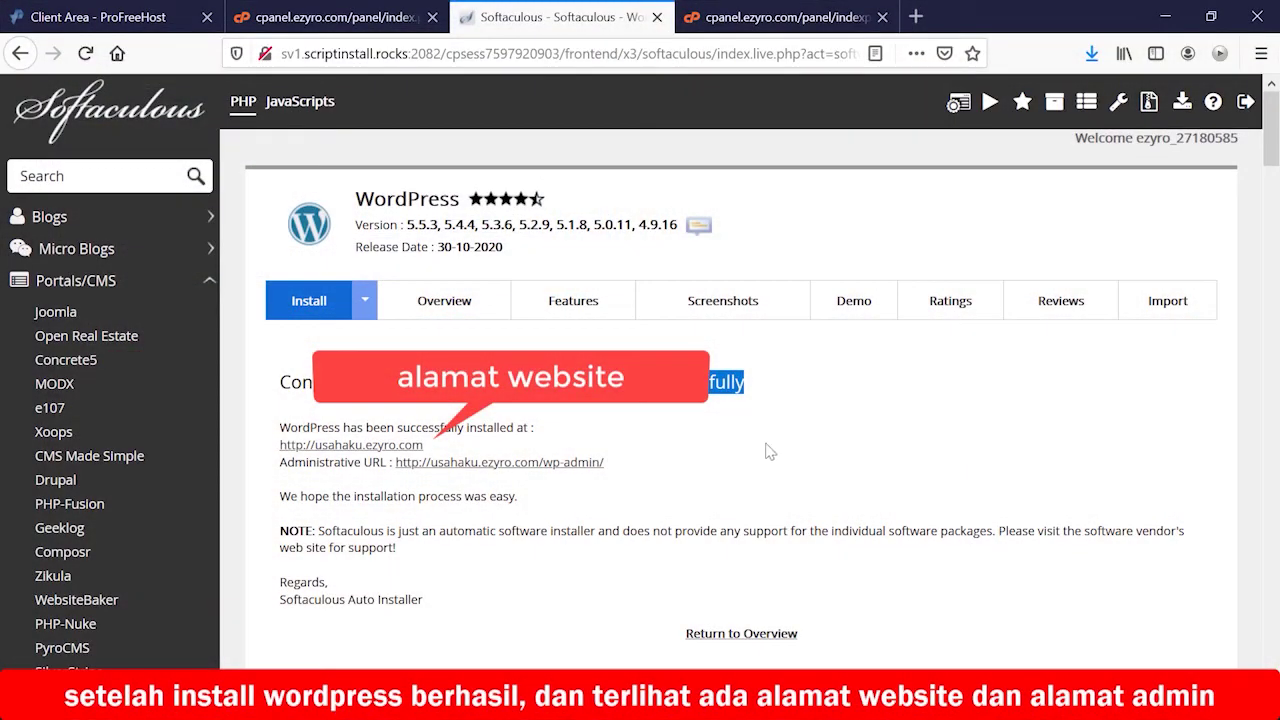
pyautogui.rightClick(400, 446)
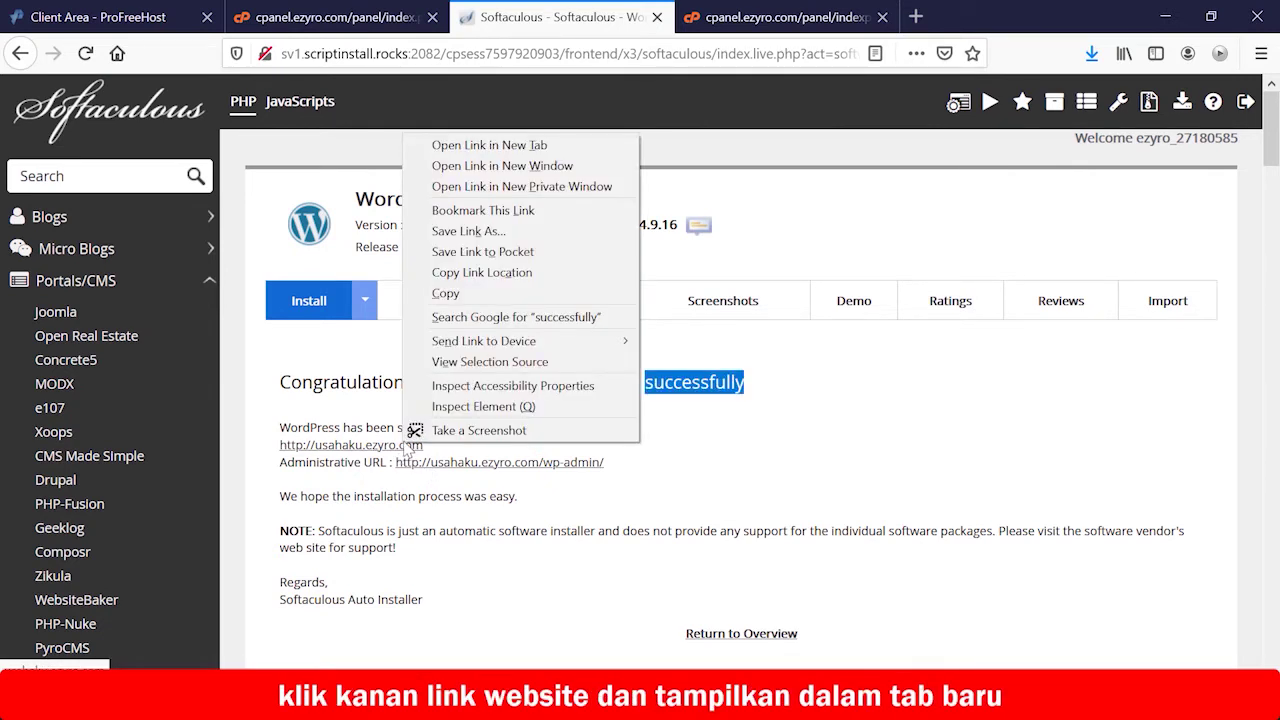
pyautogui.click(548, 148)
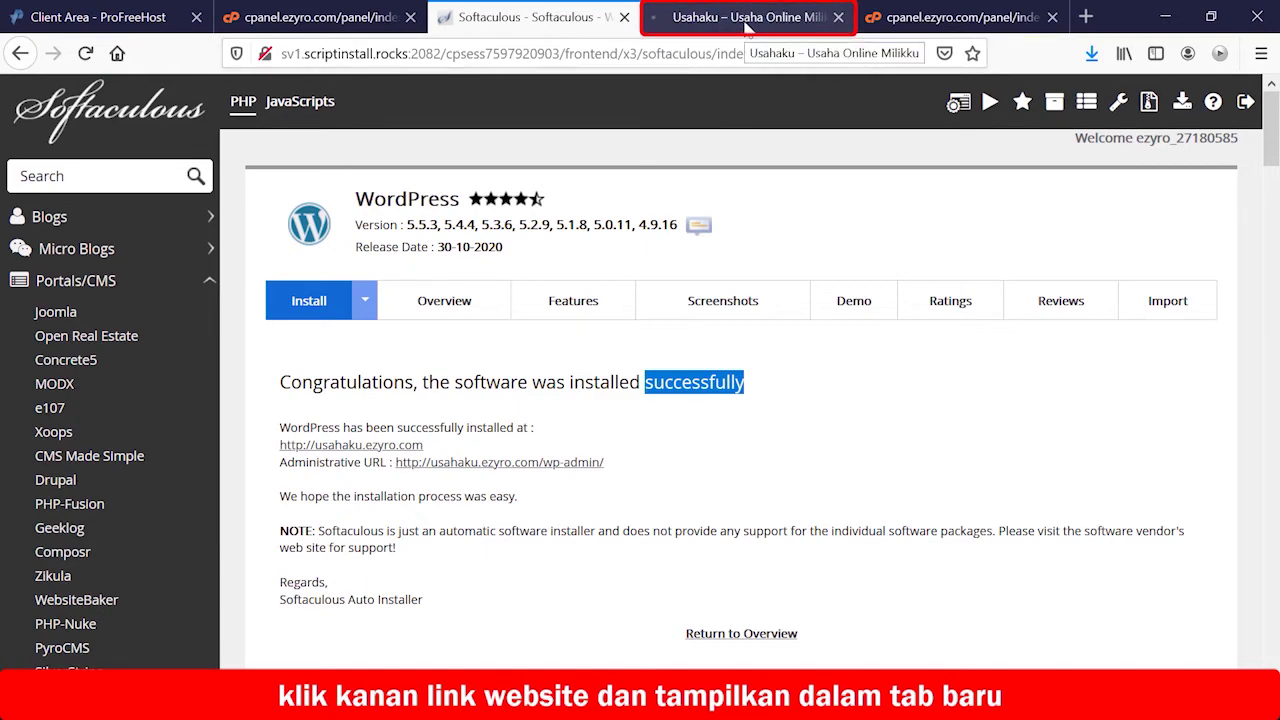
pyautogui.click(746, 27)
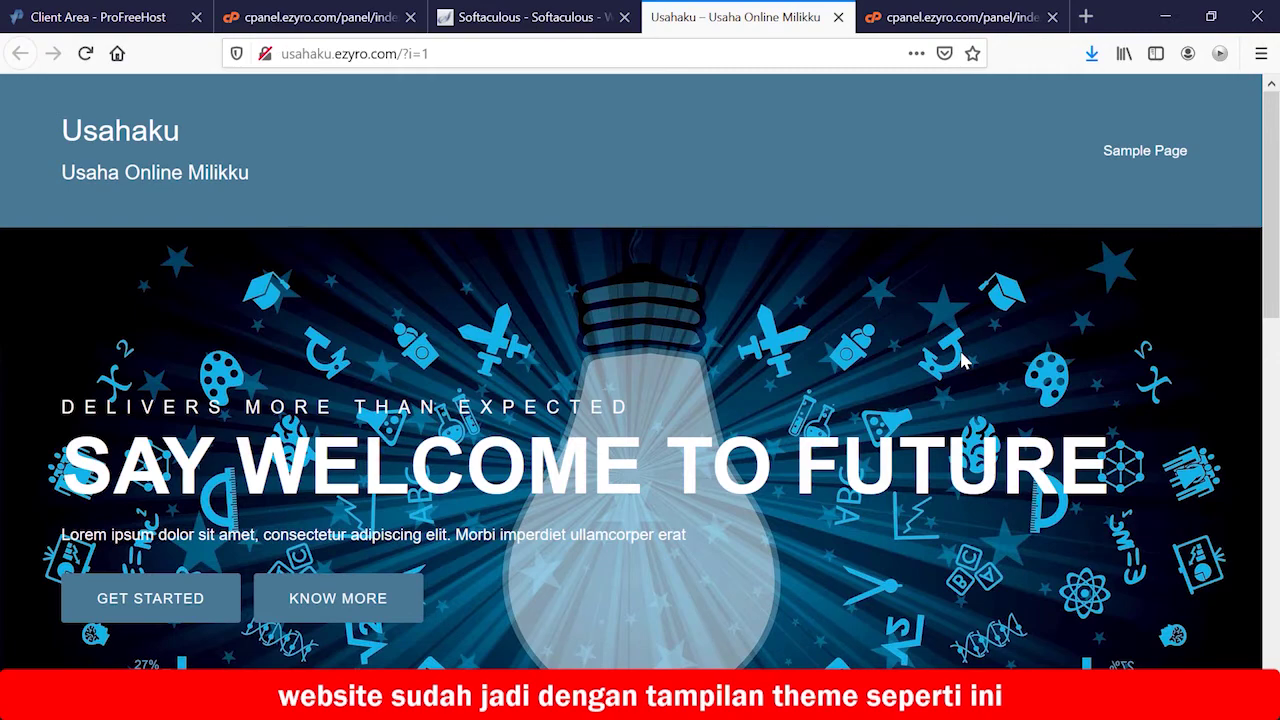
# Scroll through the Usahaku homepage, then return to the Softaculous results tab
pyautogui.scroll(-6, 962, 360)
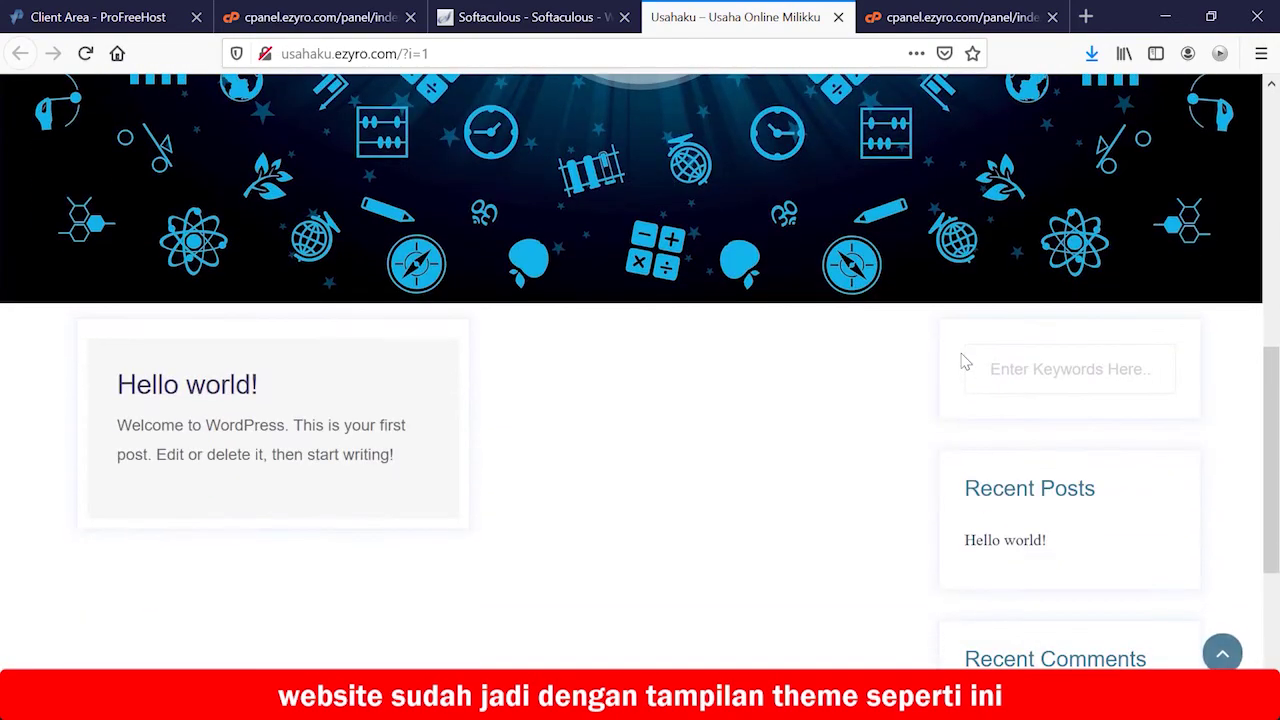
pyautogui.scroll(-3, 965, 362)
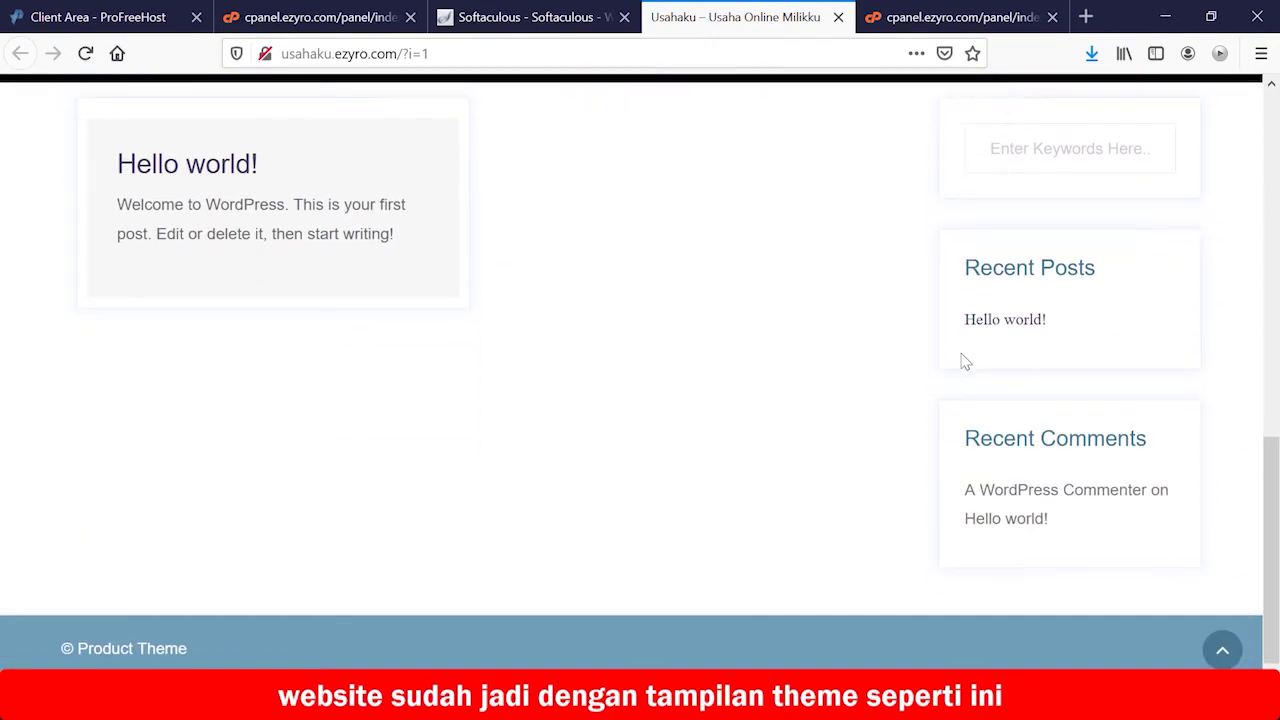
pyautogui.scroll(4, 965, 362)
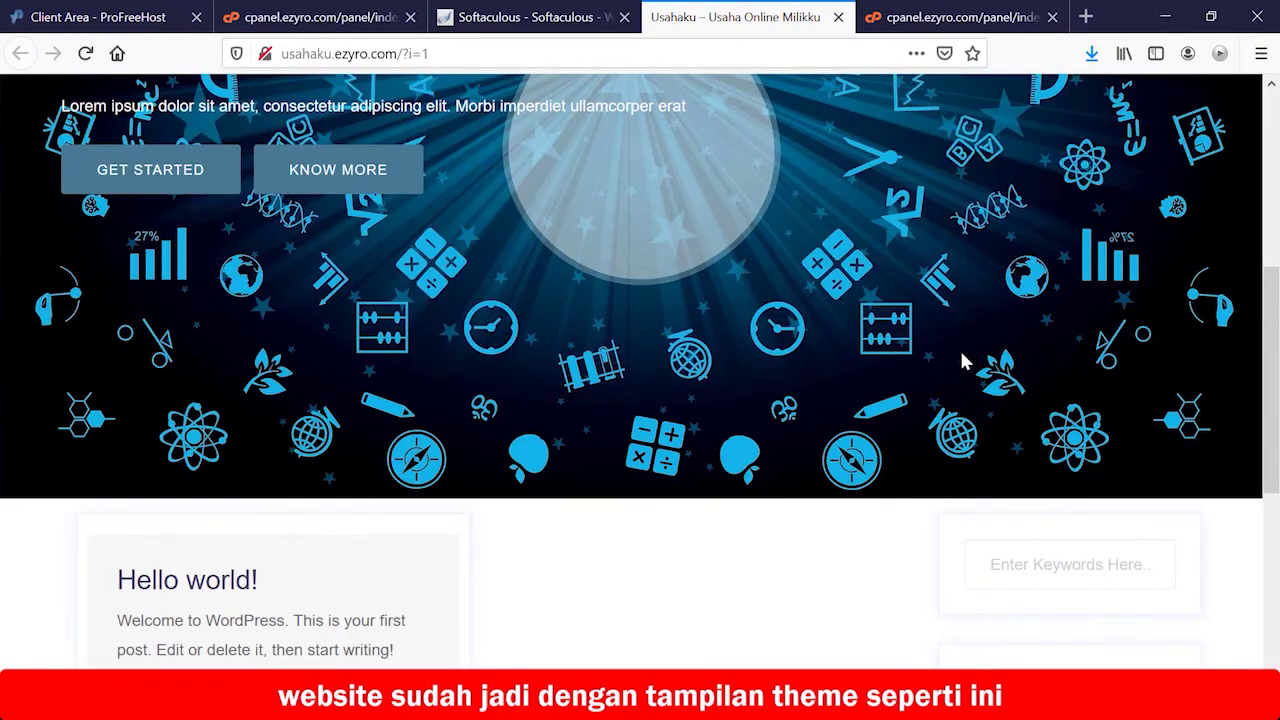
pyautogui.scroll(4, 965, 362)
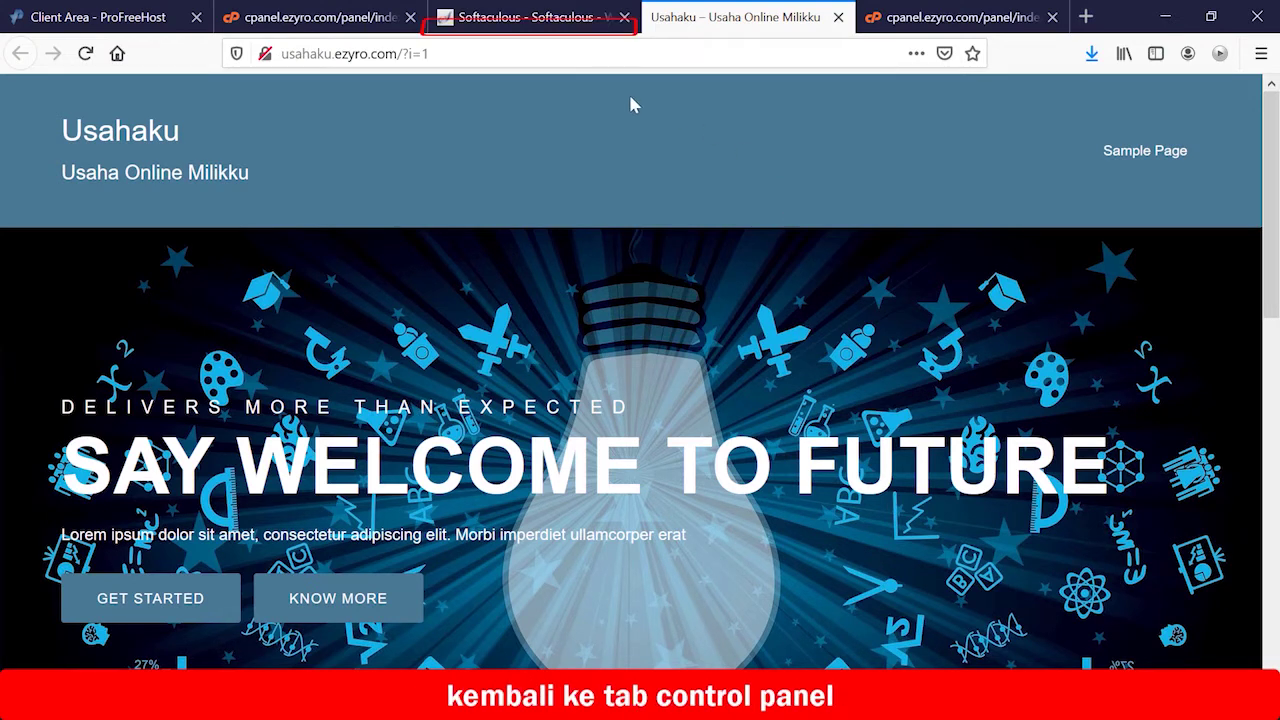
pyautogui.click(530, 22)
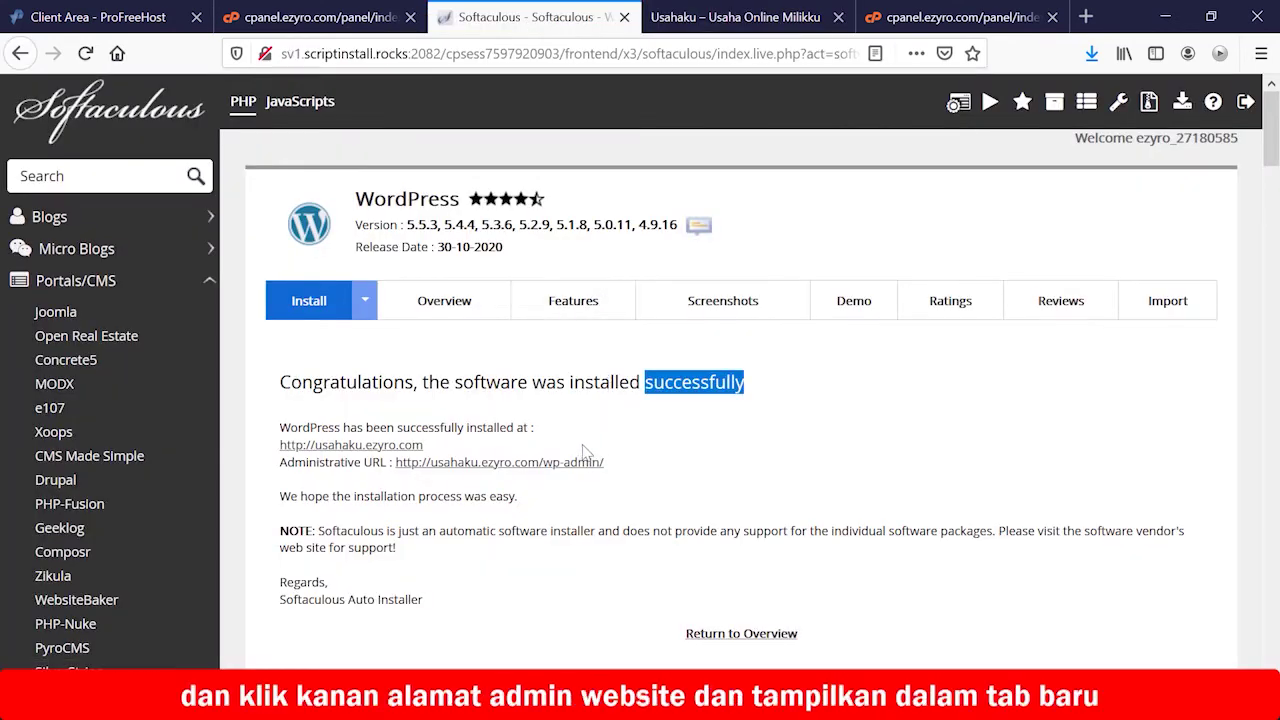
pyautogui.click(618, 437)
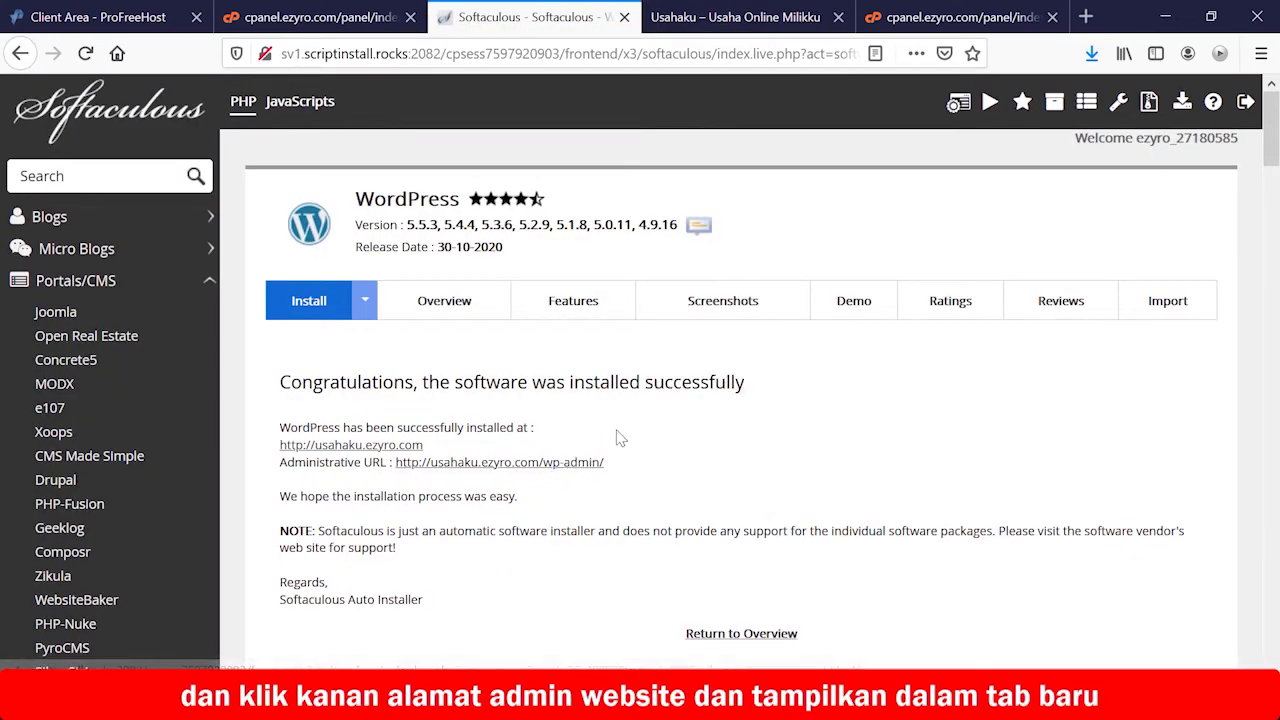
pyautogui.rightClick(551, 465)
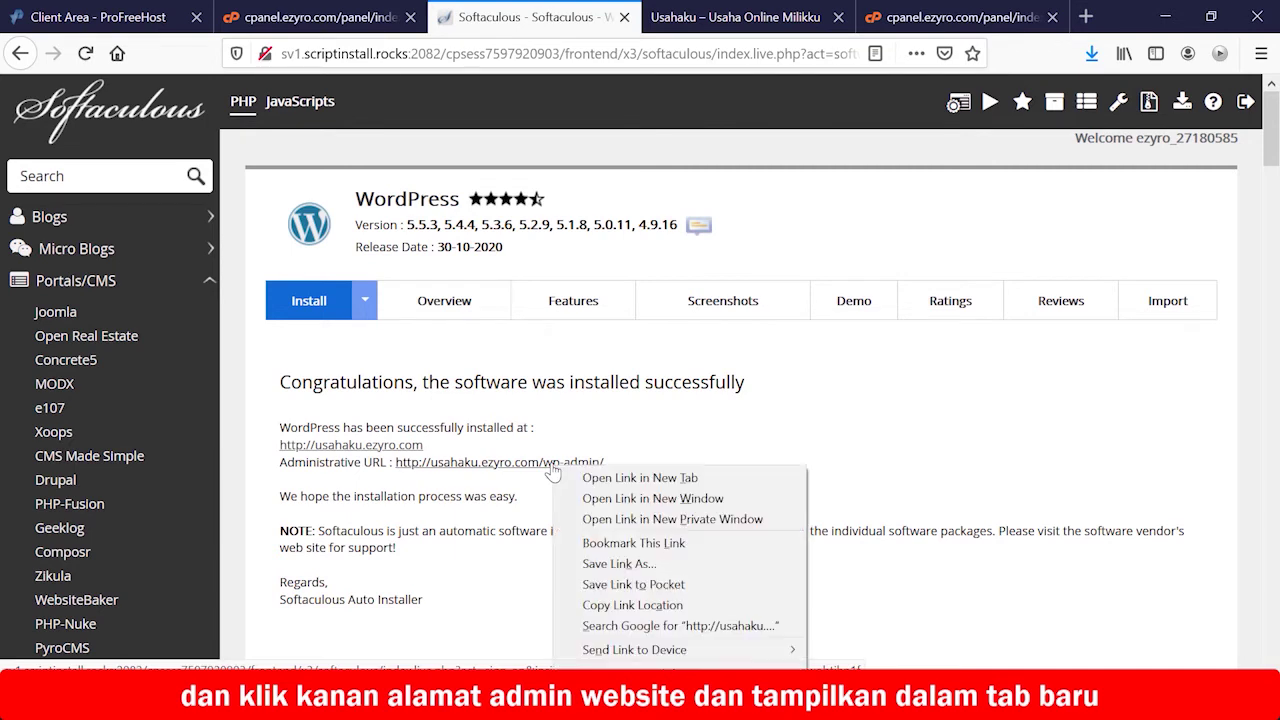
pyautogui.click(579, 477)
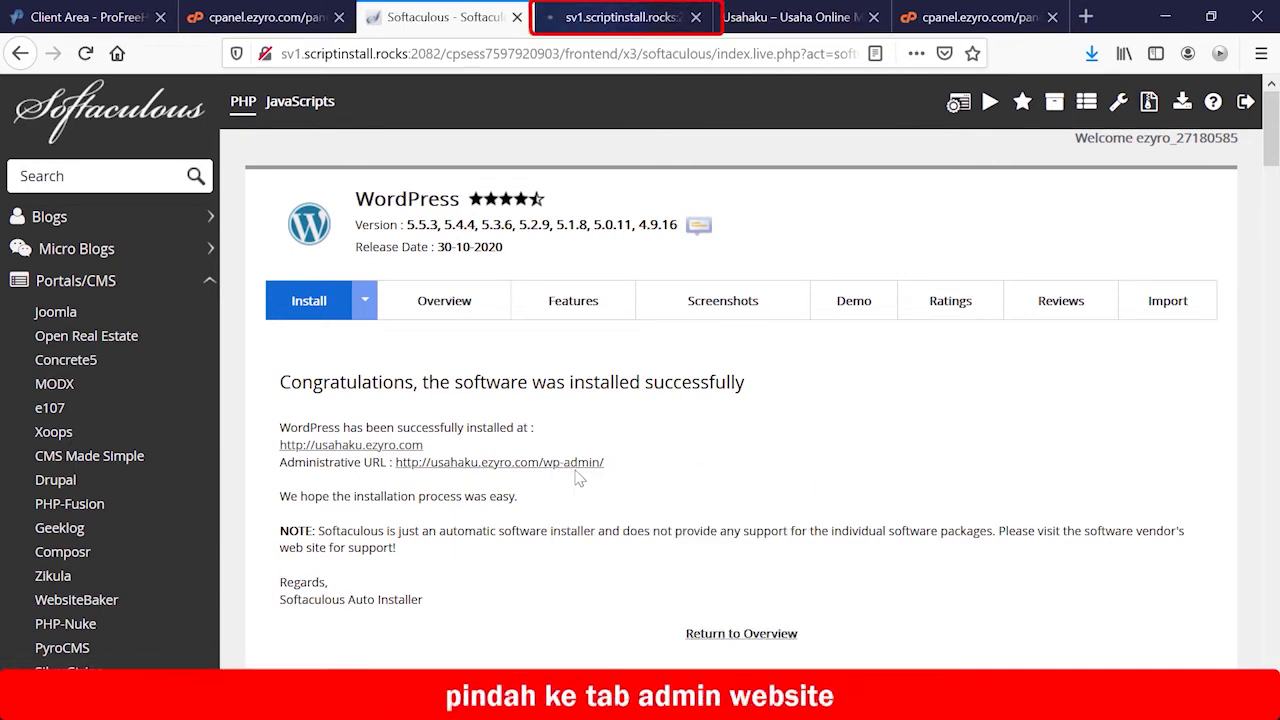
pyautogui.click(630, 20)
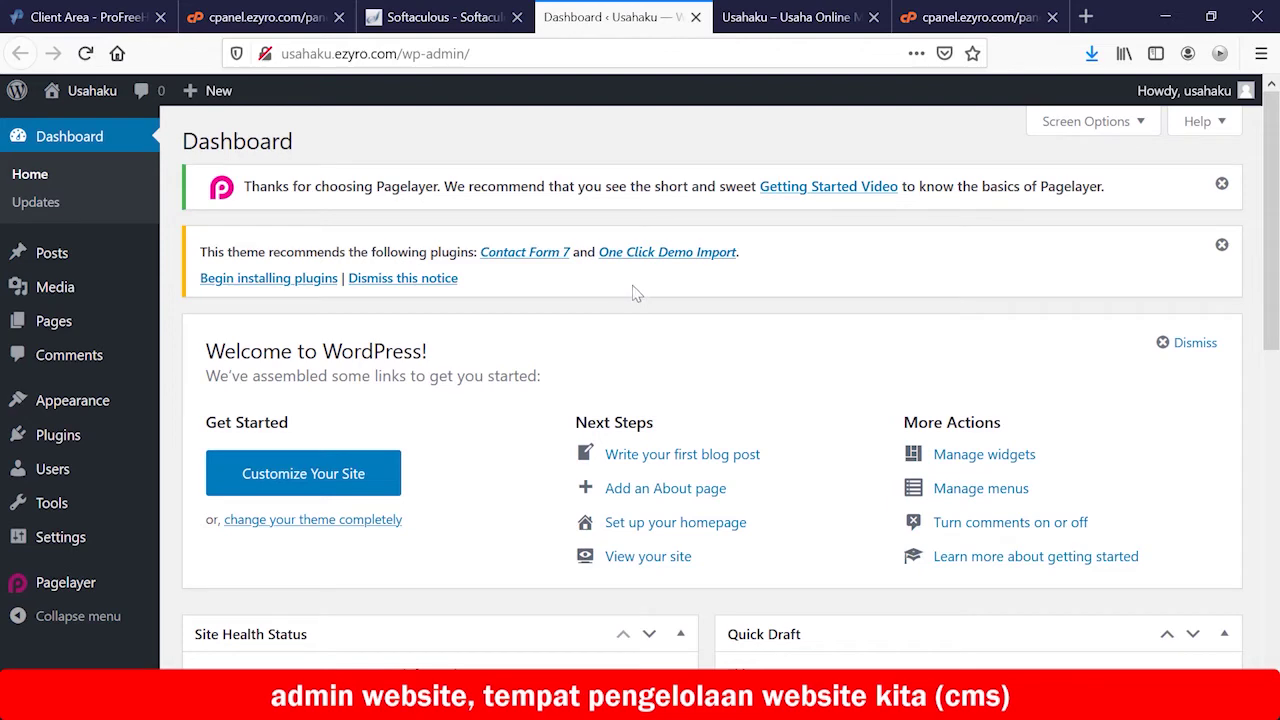
pyautogui.scroll(-3, 633, 292)
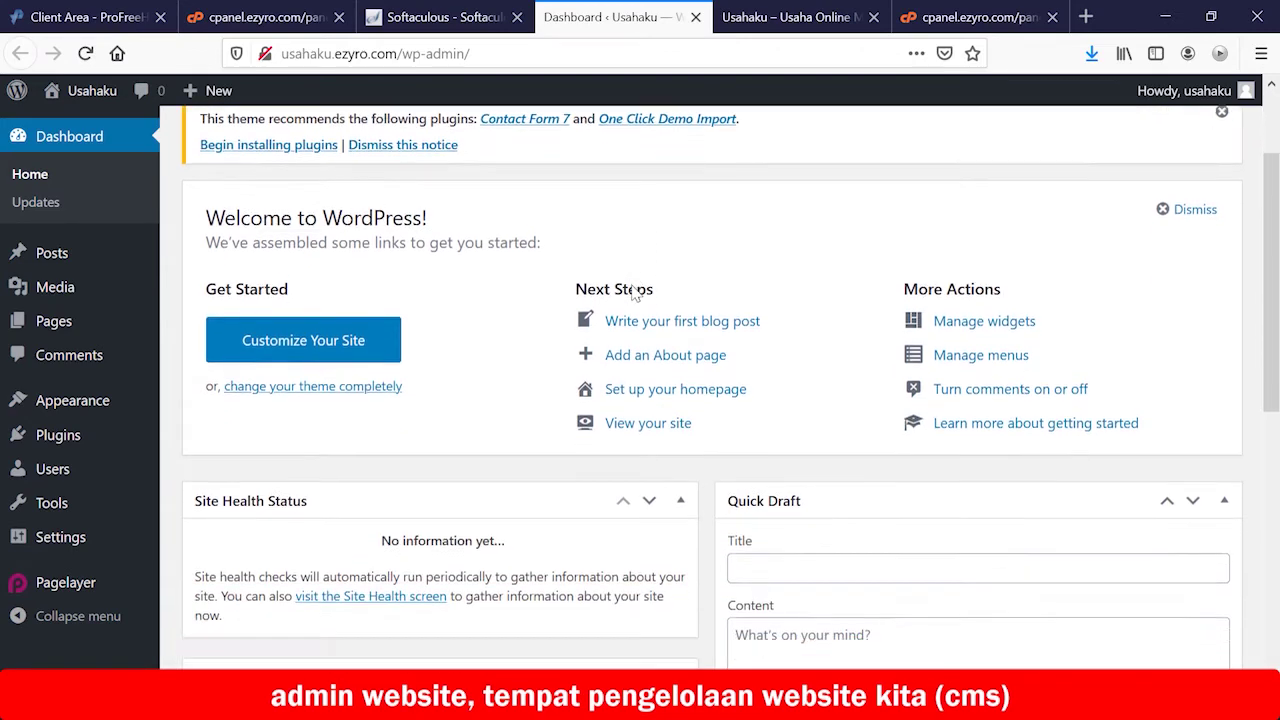
pyautogui.scroll(-1, 633, 292)
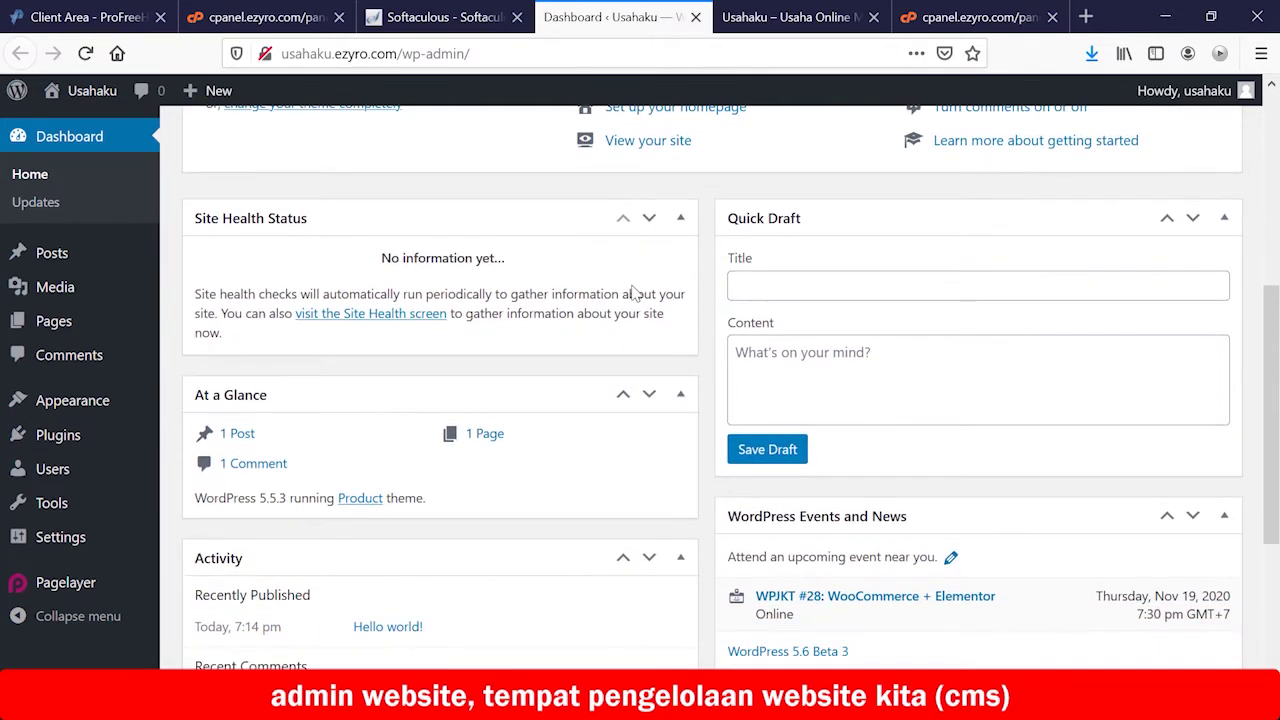
pyautogui.scroll(4, 633, 287)
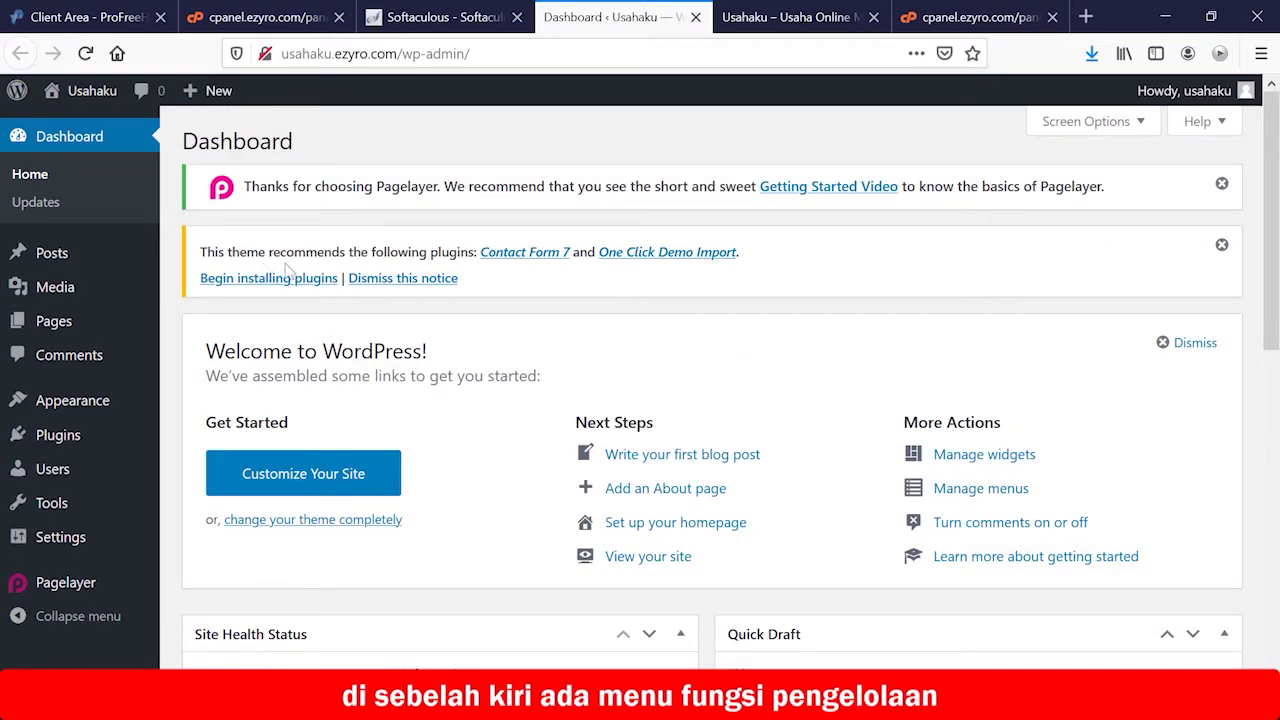
pyautogui.moveTo(70, 262)
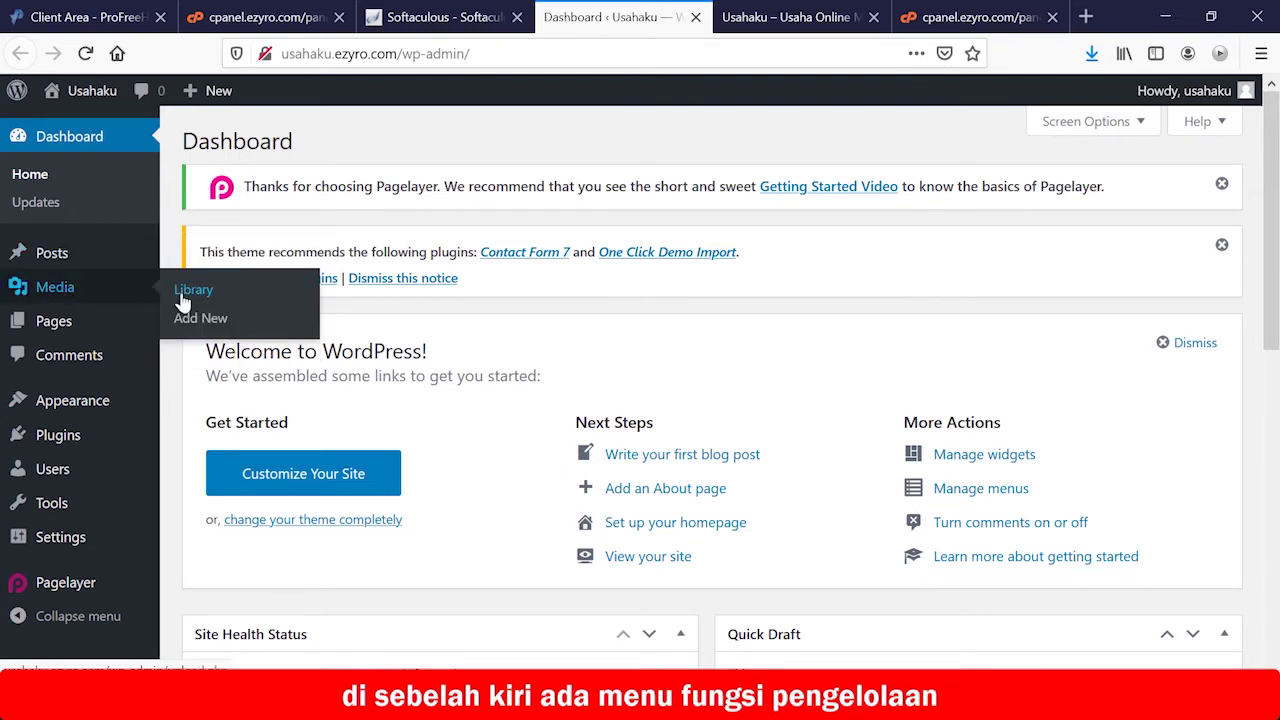
pyautogui.moveTo(84, 328)
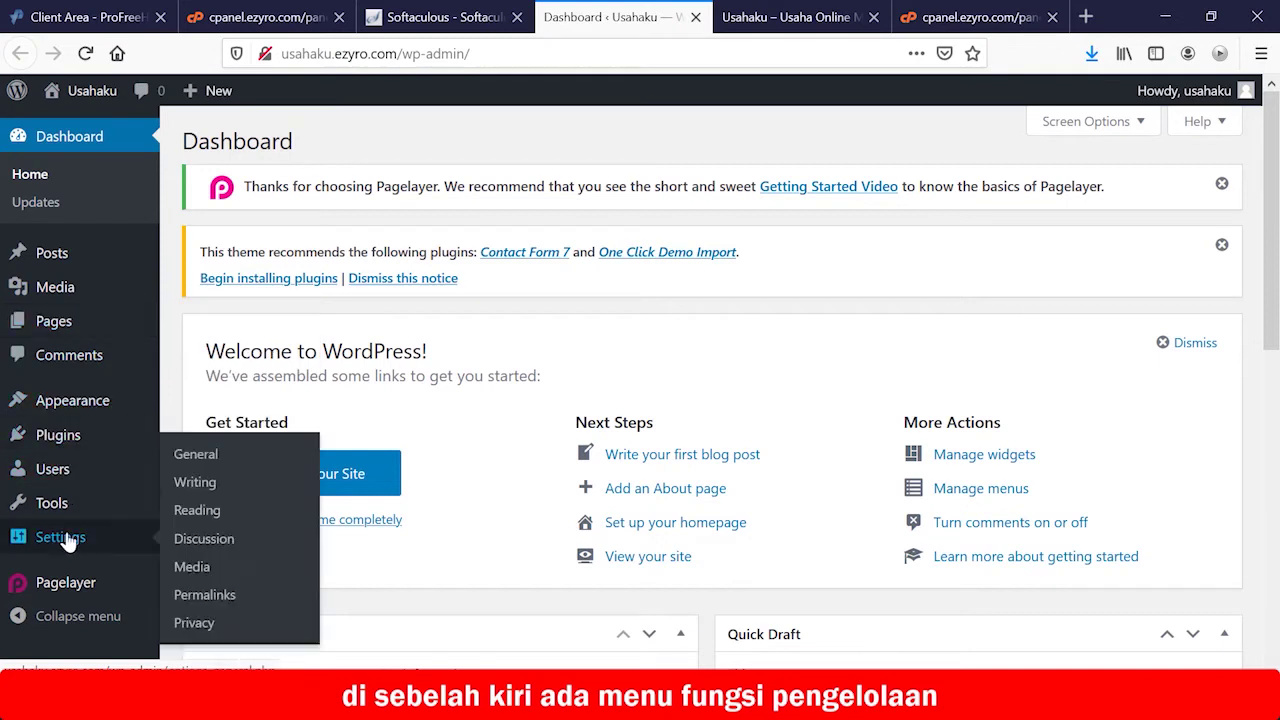
pyautogui.moveTo(60, 590)
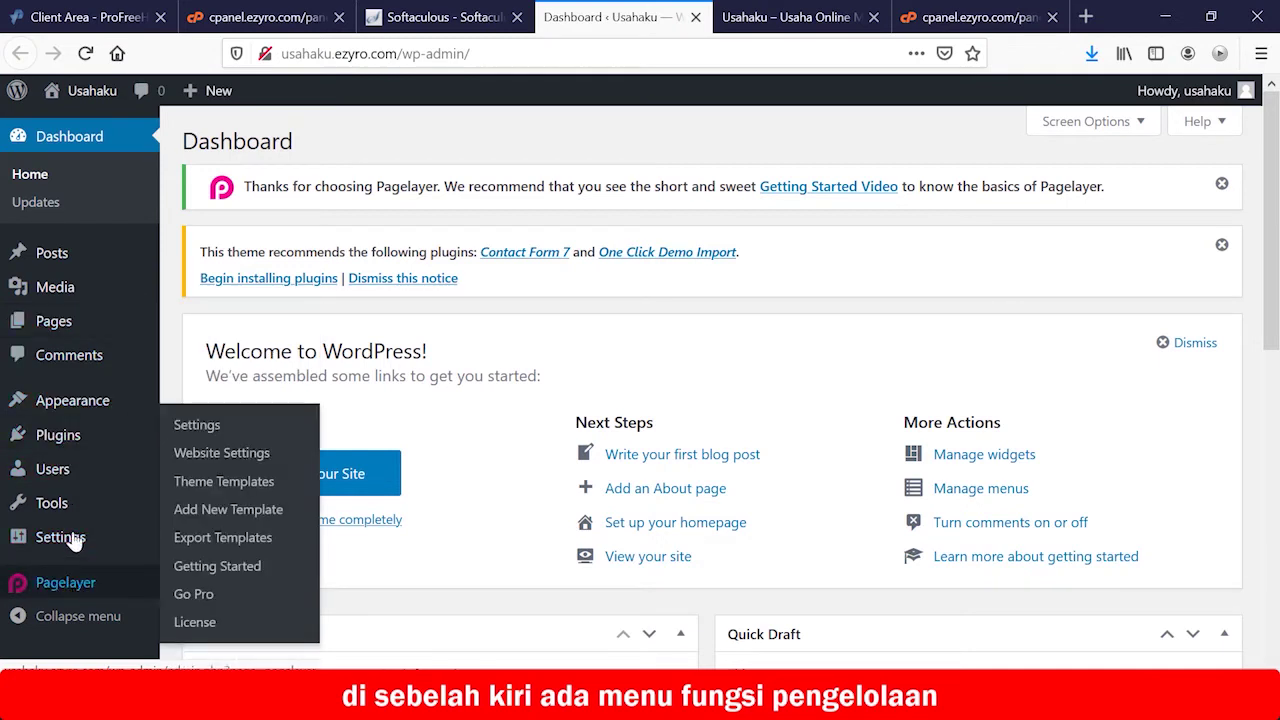
pyautogui.moveTo(77, 466)
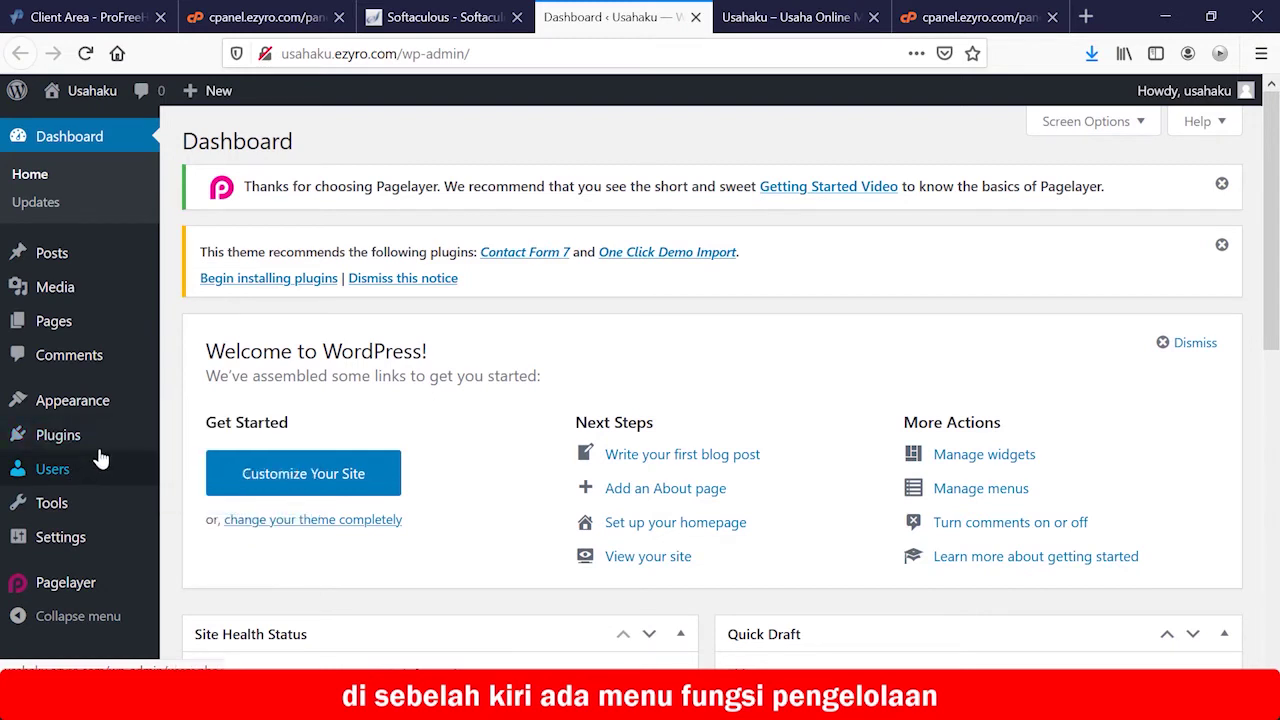
pyautogui.moveTo(96, 412)
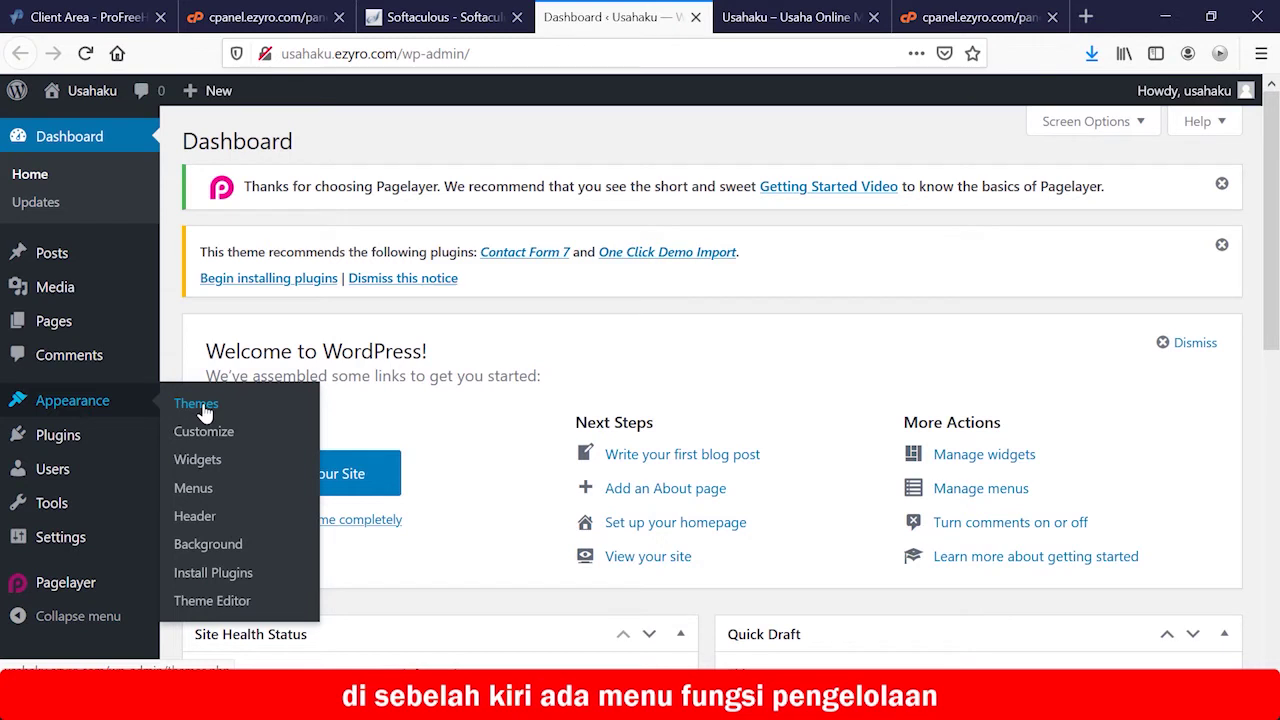
pyautogui.moveTo(84, 438)
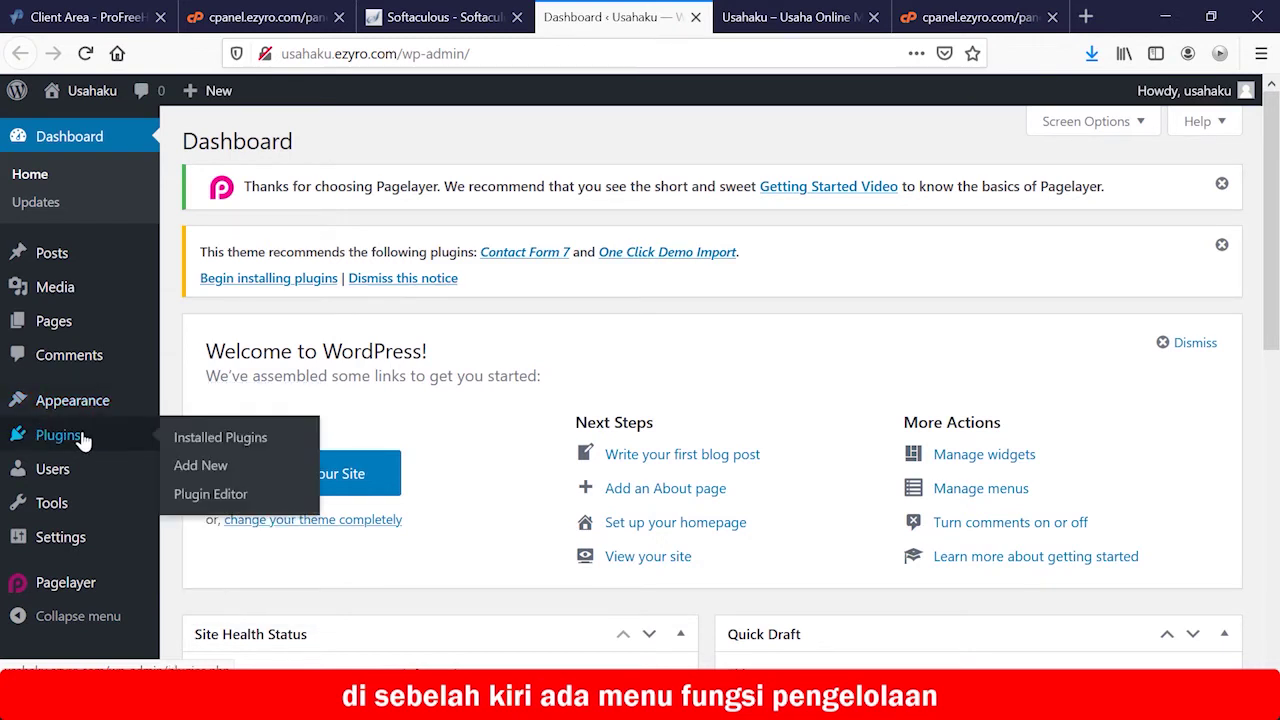
# Review Installed Plugins, go to Add New, and focus the plugin search box
pyautogui.click(196, 442)
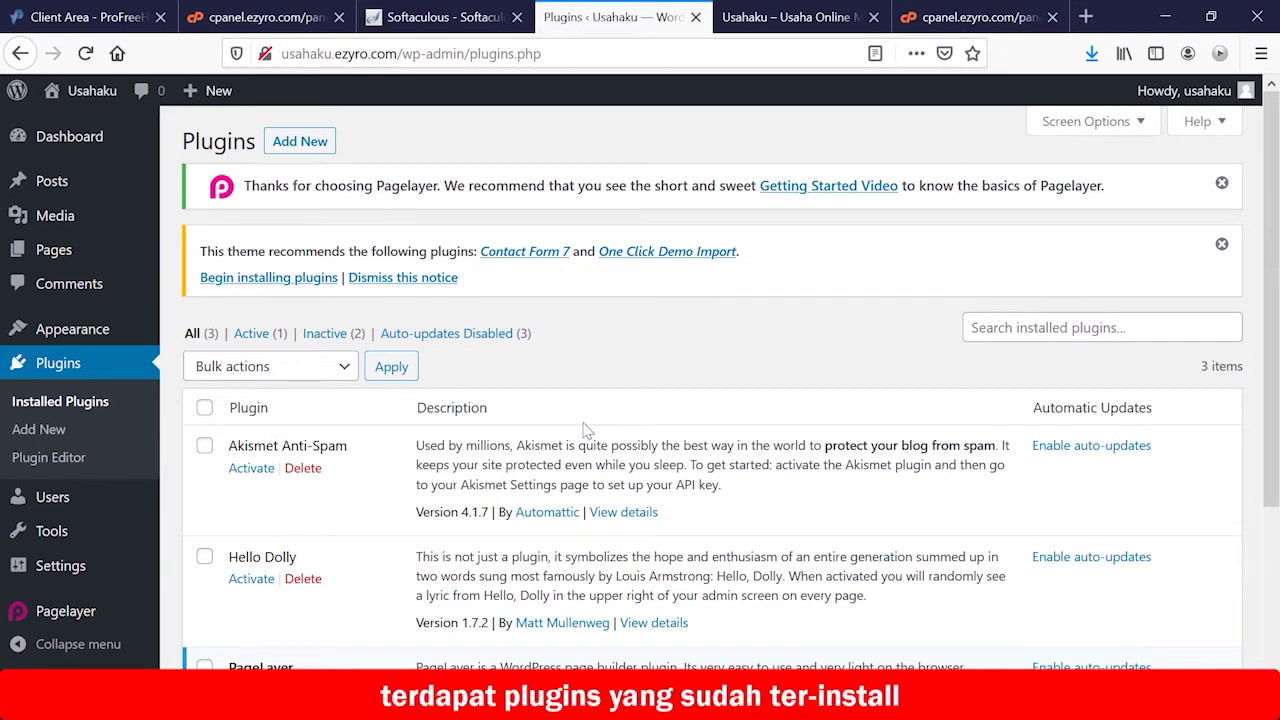
pyautogui.scroll(-3, 585, 425)
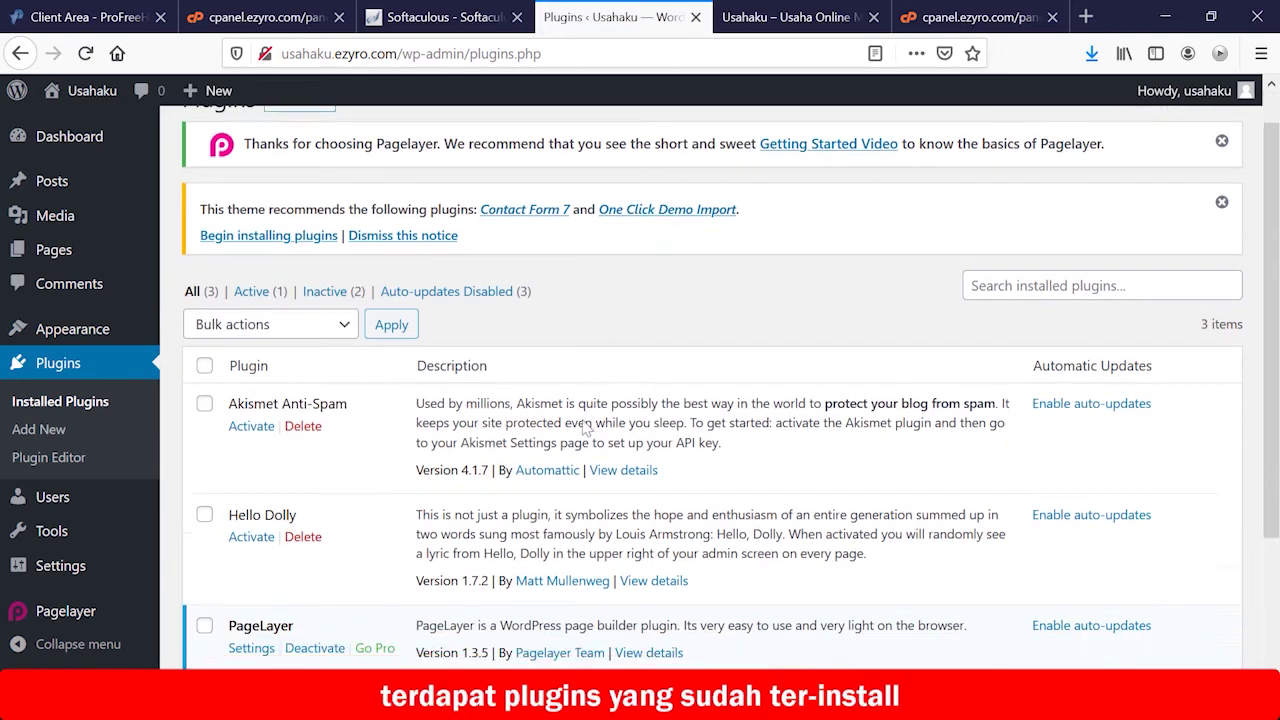
pyautogui.scroll(3, 585, 425)
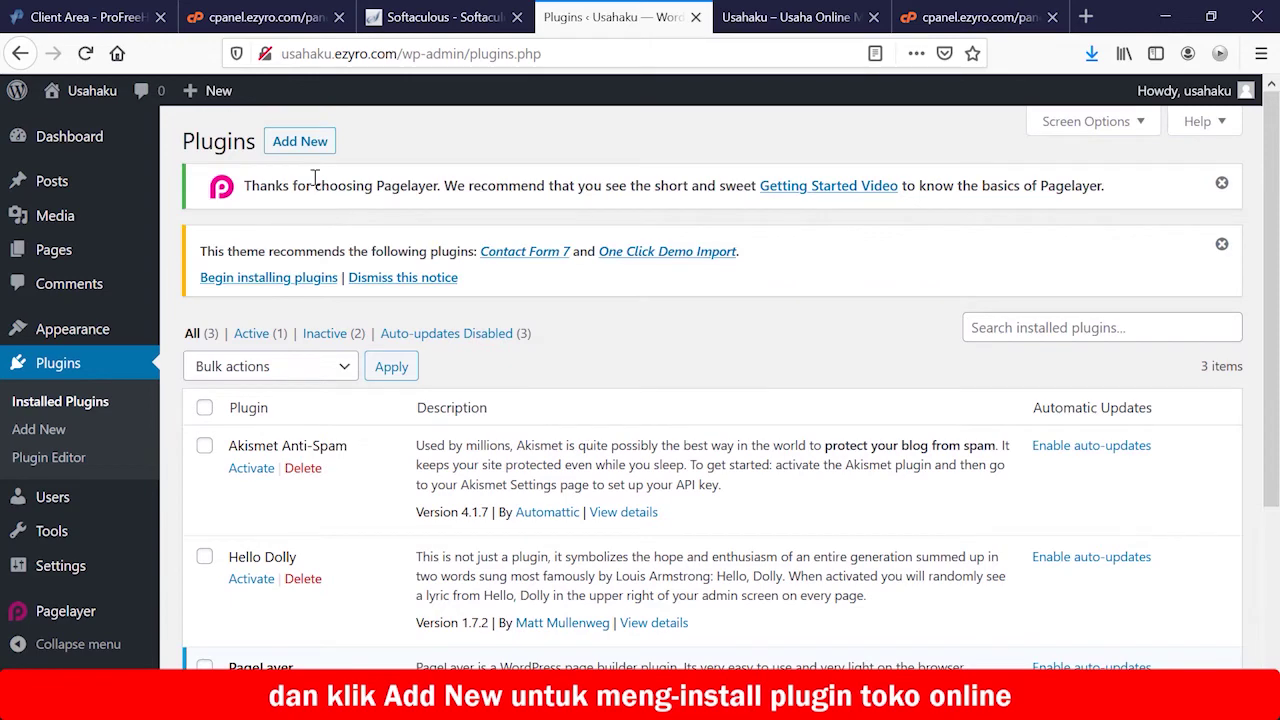
pyautogui.click(300, 142)
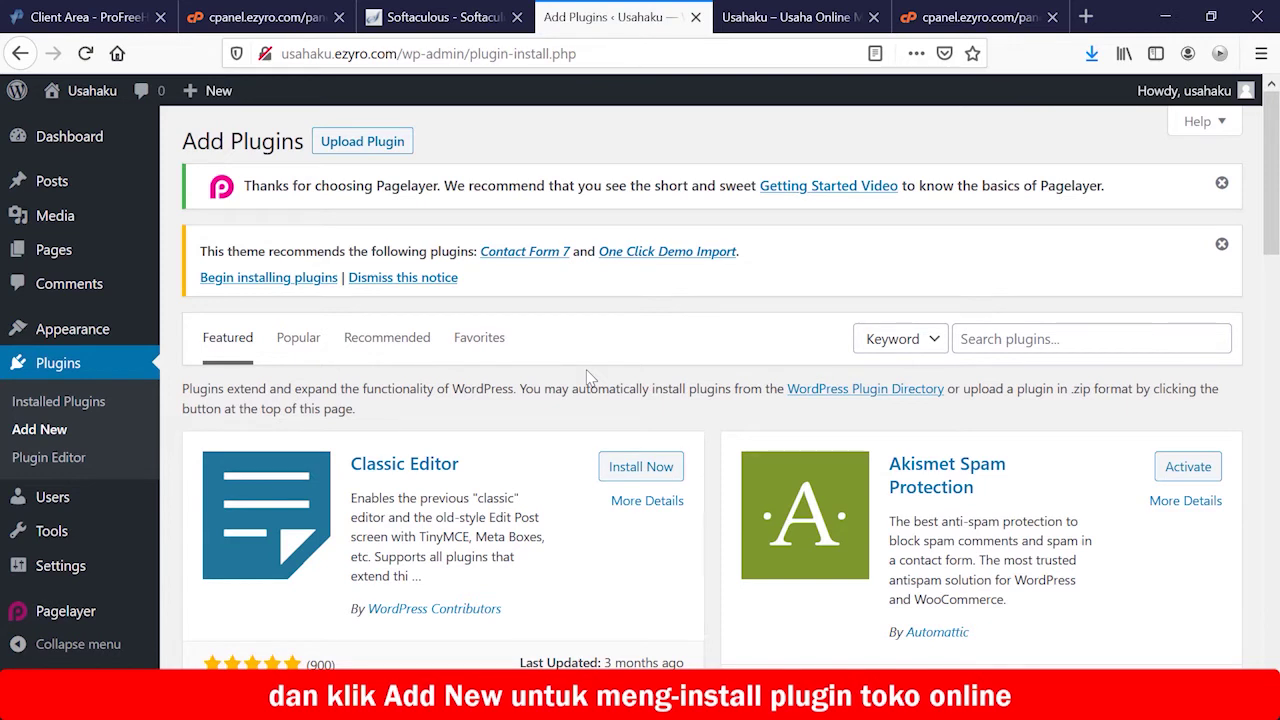
pyautogui.click(1008, 337)
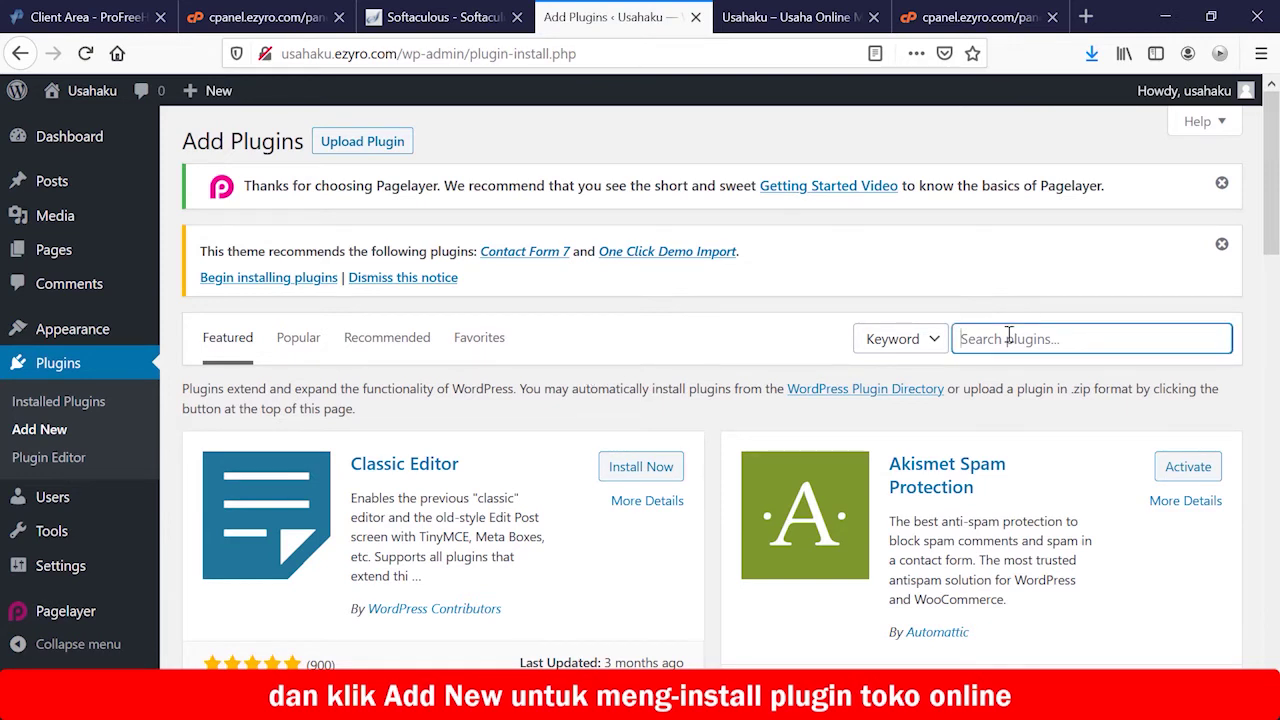
# Search for 'woocommerce', install it (retrying after a failure), and activate WooCommerce
pyautogui.write('w')
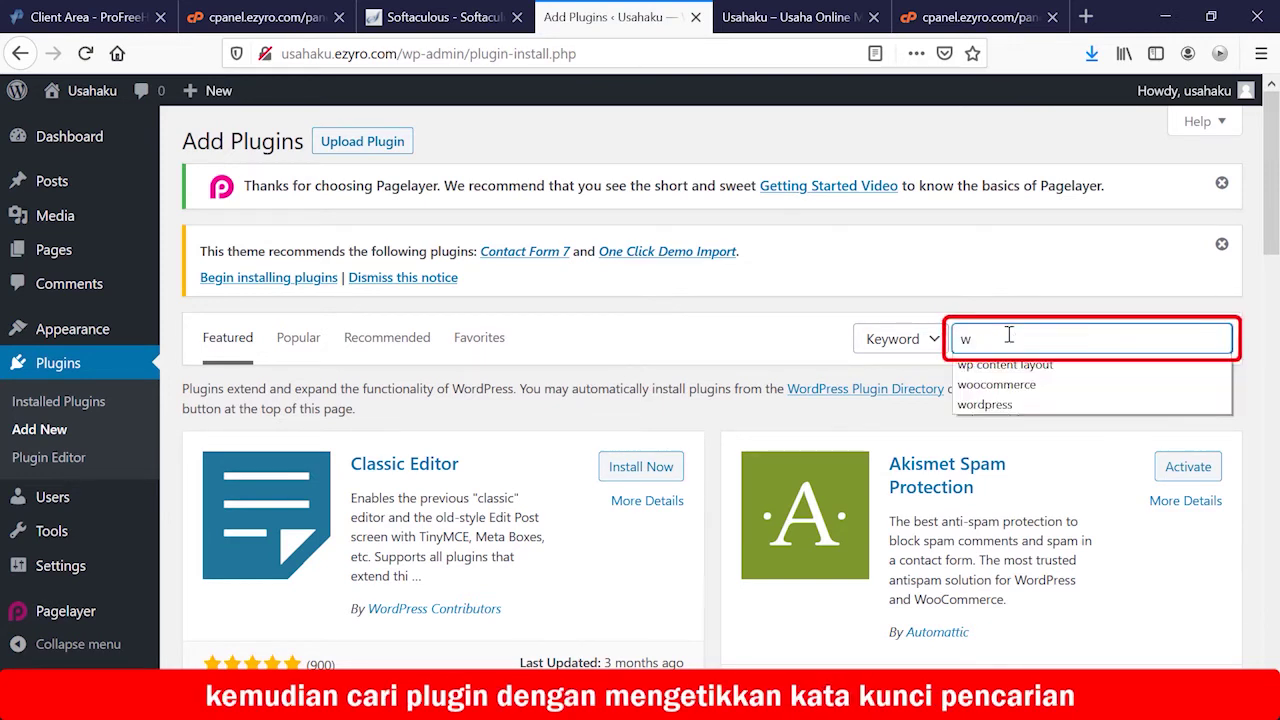
pyautogui.write('oocommerce')
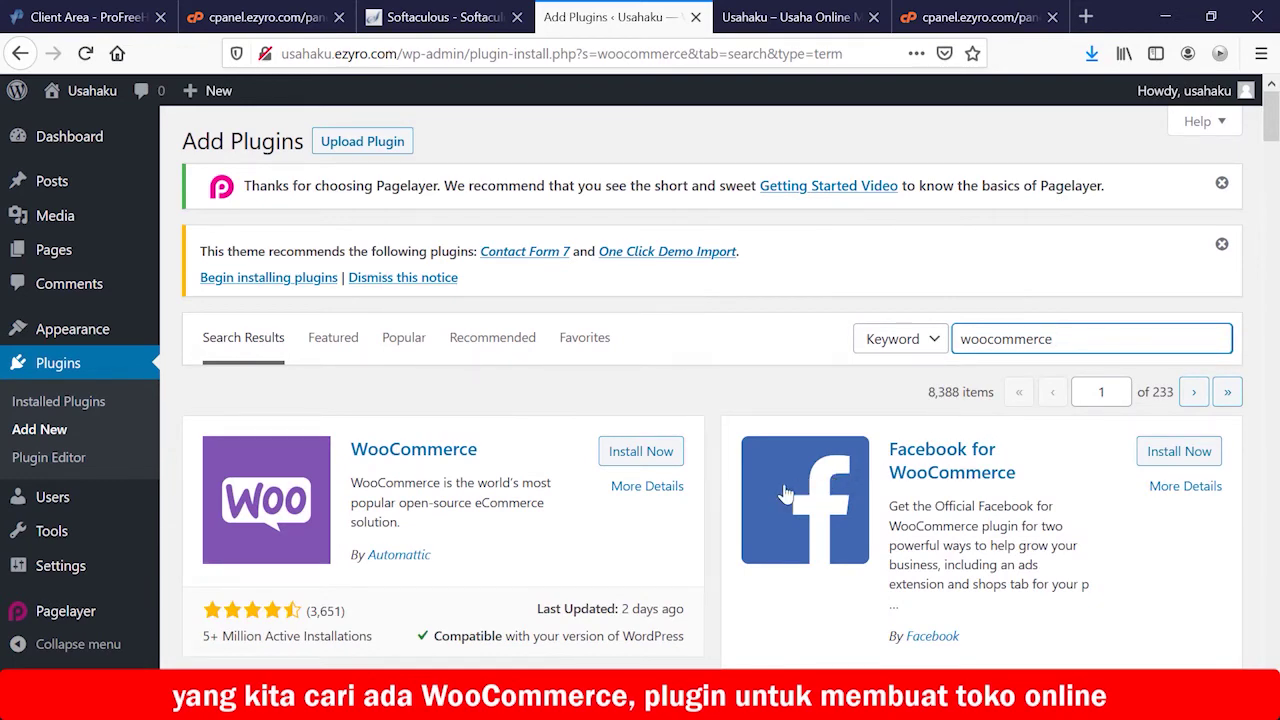
pyautogui.scroll(-2, 780, 495)
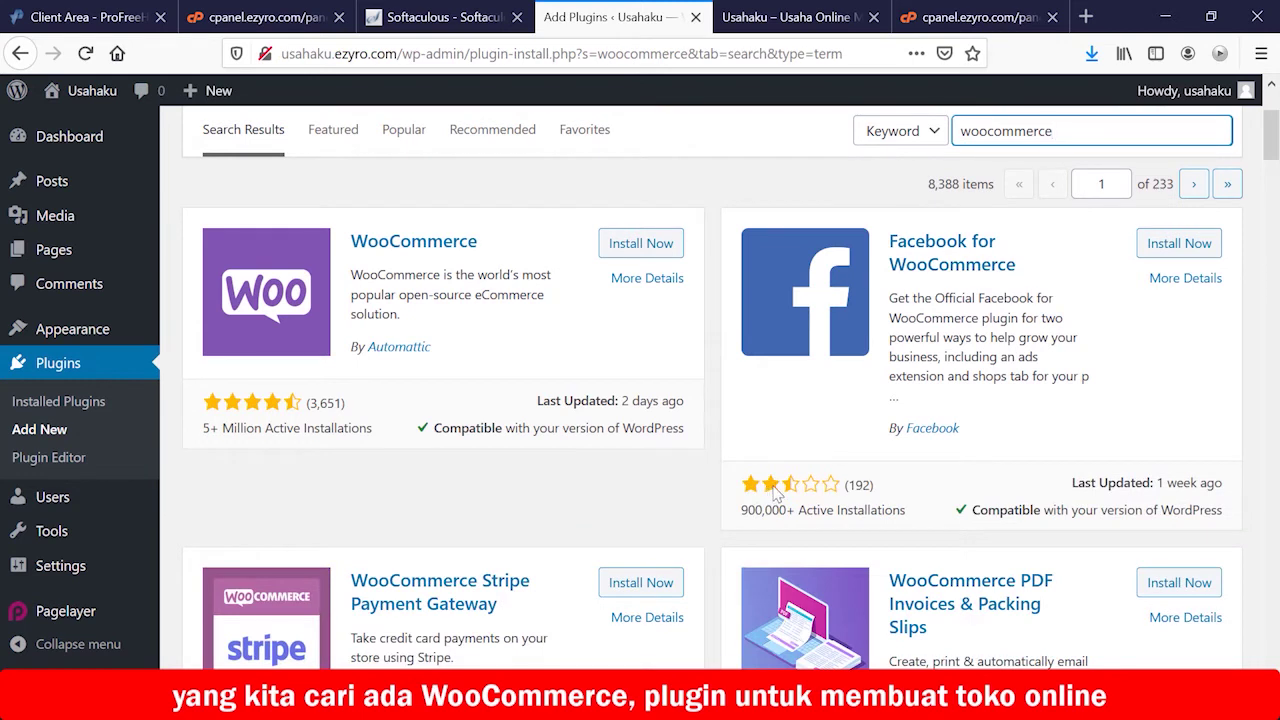
pyautogui.click(642, 245)
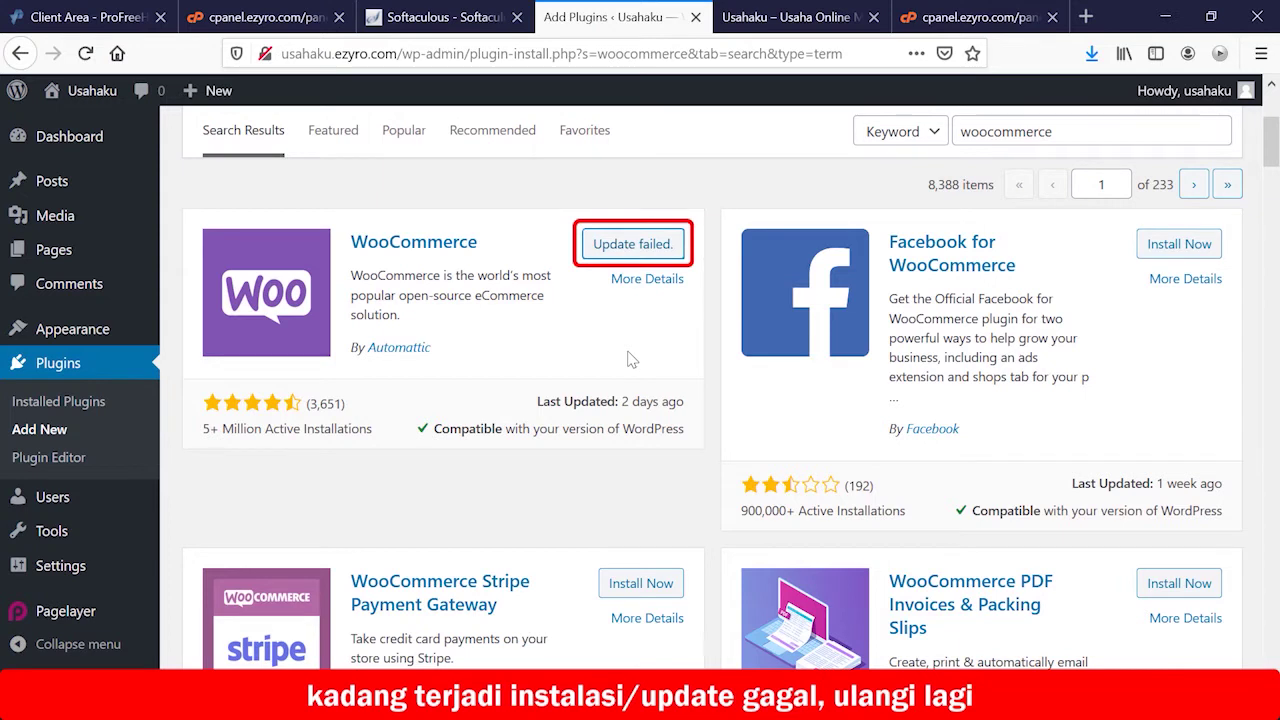
pyautogui.click(632, 255)
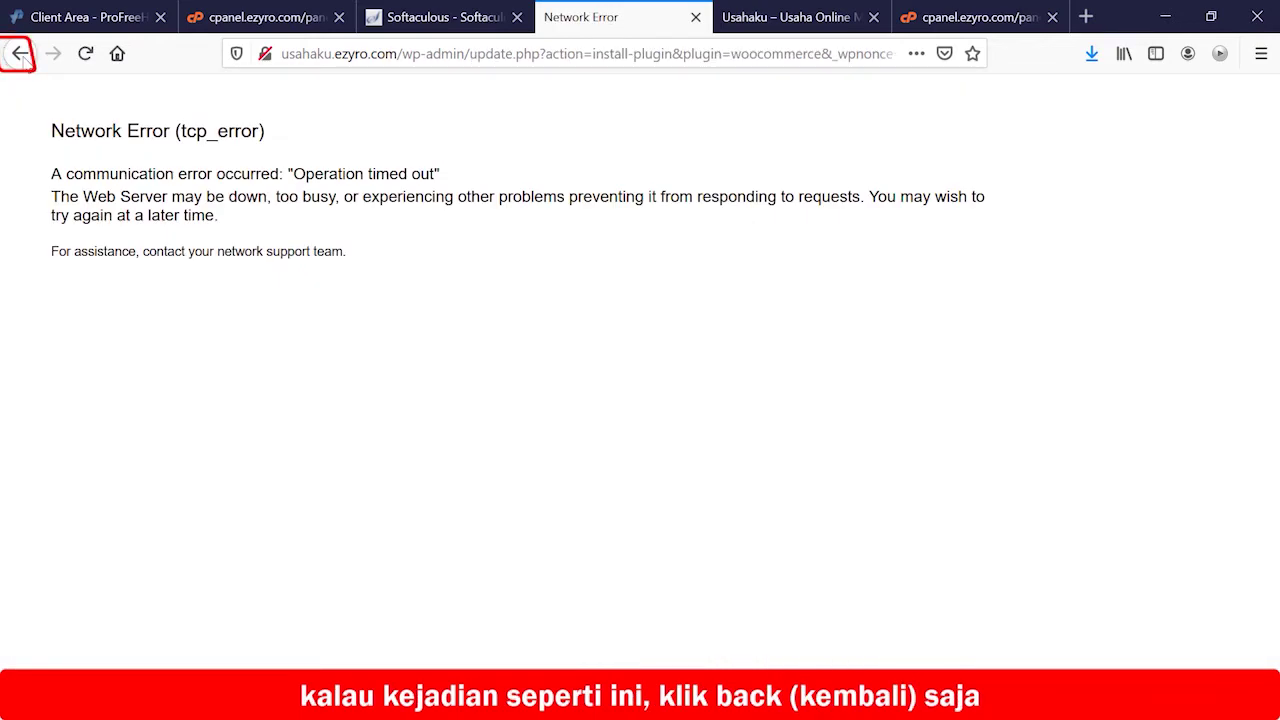
pyautogui.click(21, 55)
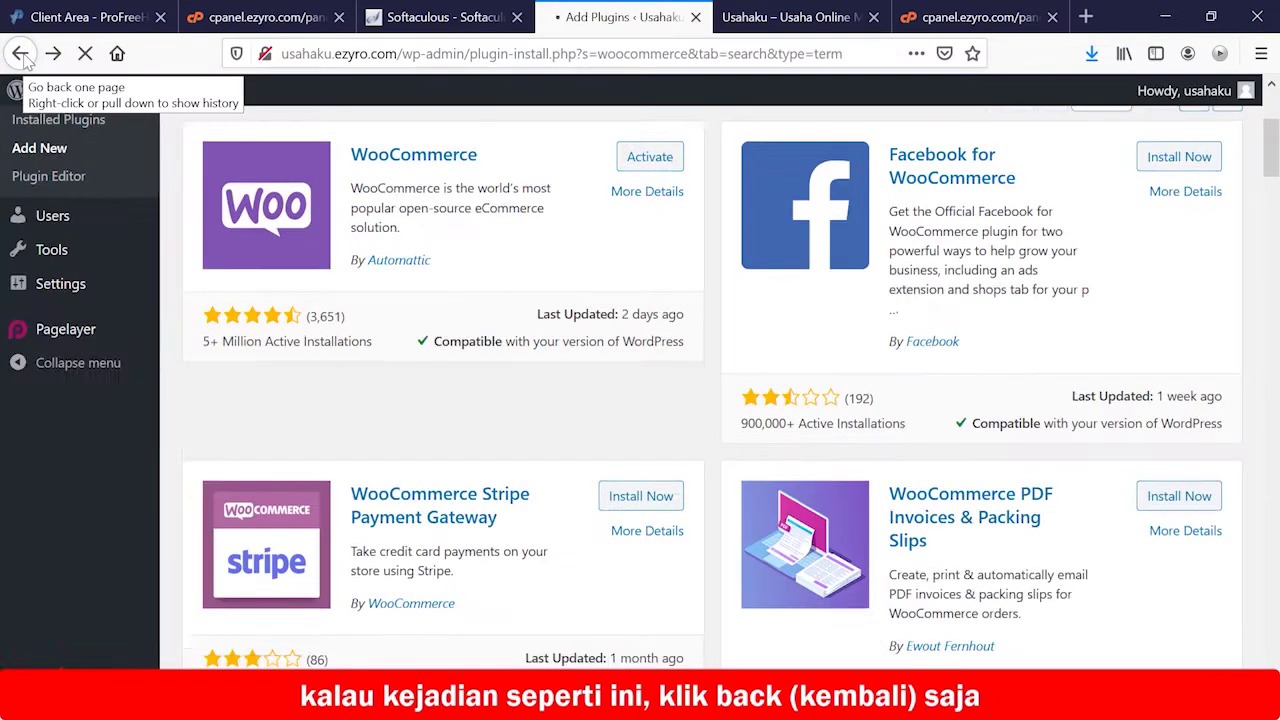
pyautogui.scroll(5, 566, 300)
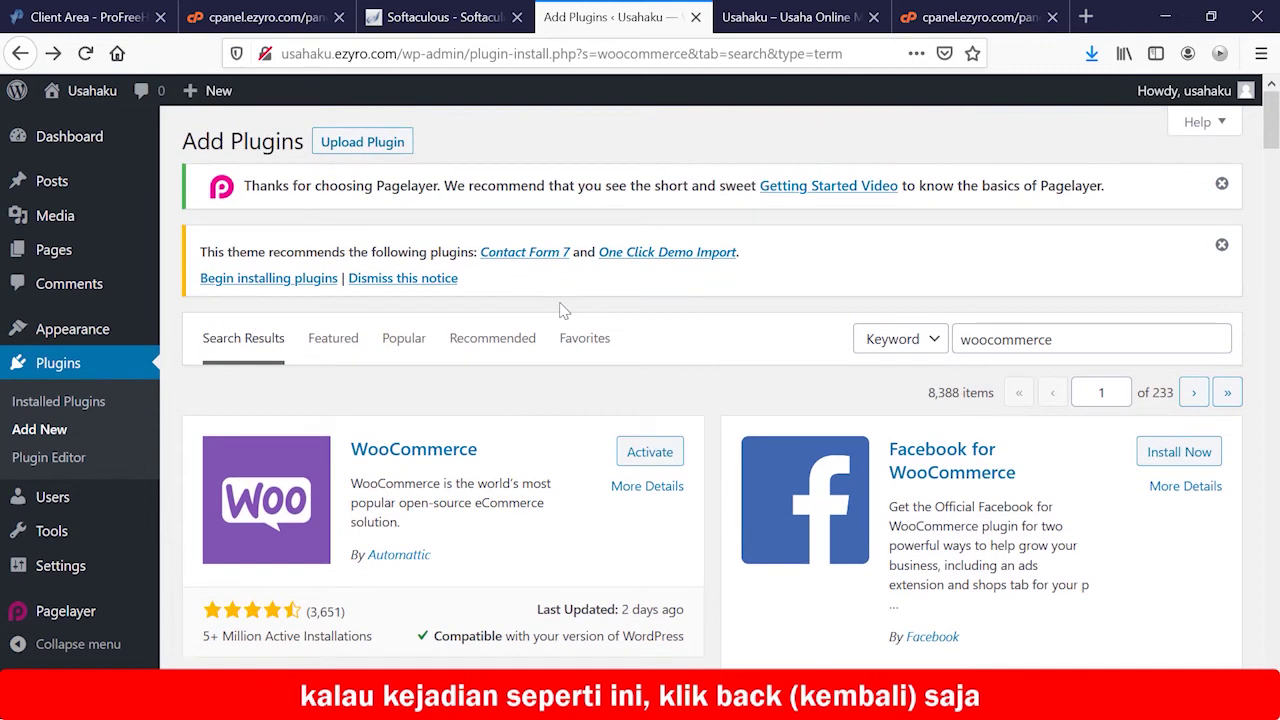
pyautogui.scroll(-2, 573, 337)
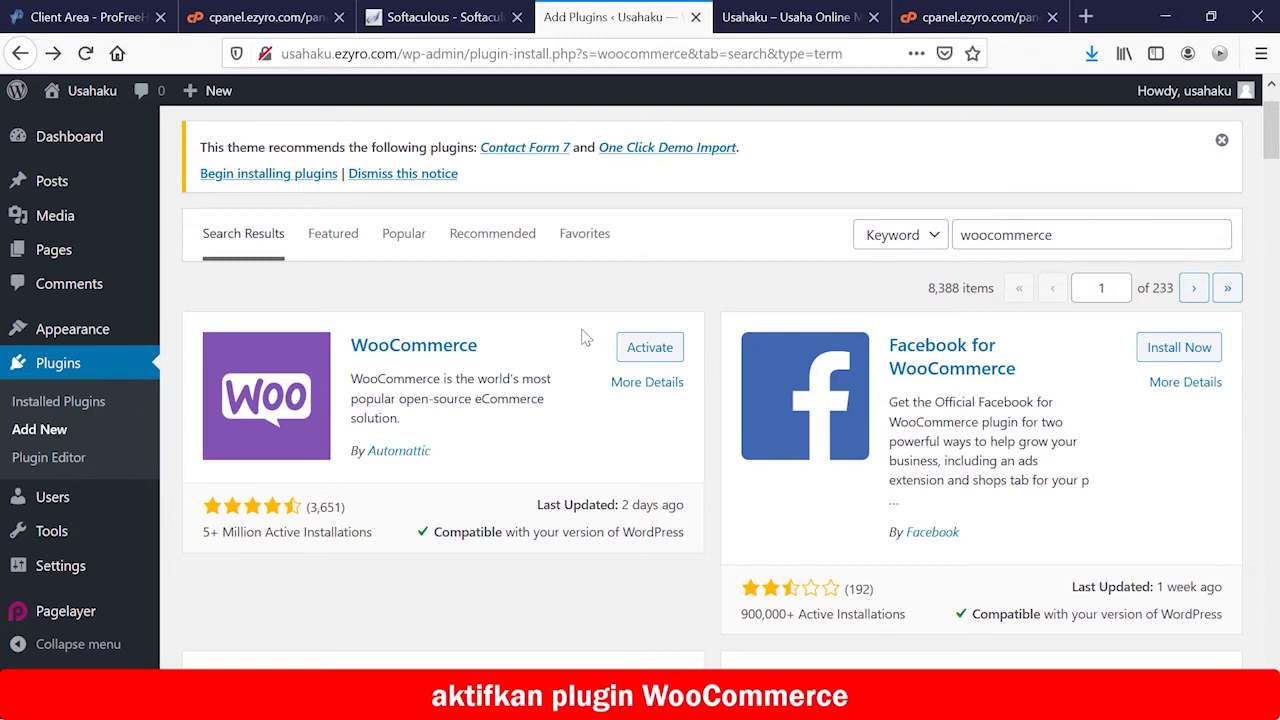
pyautogui.click(650, 347)
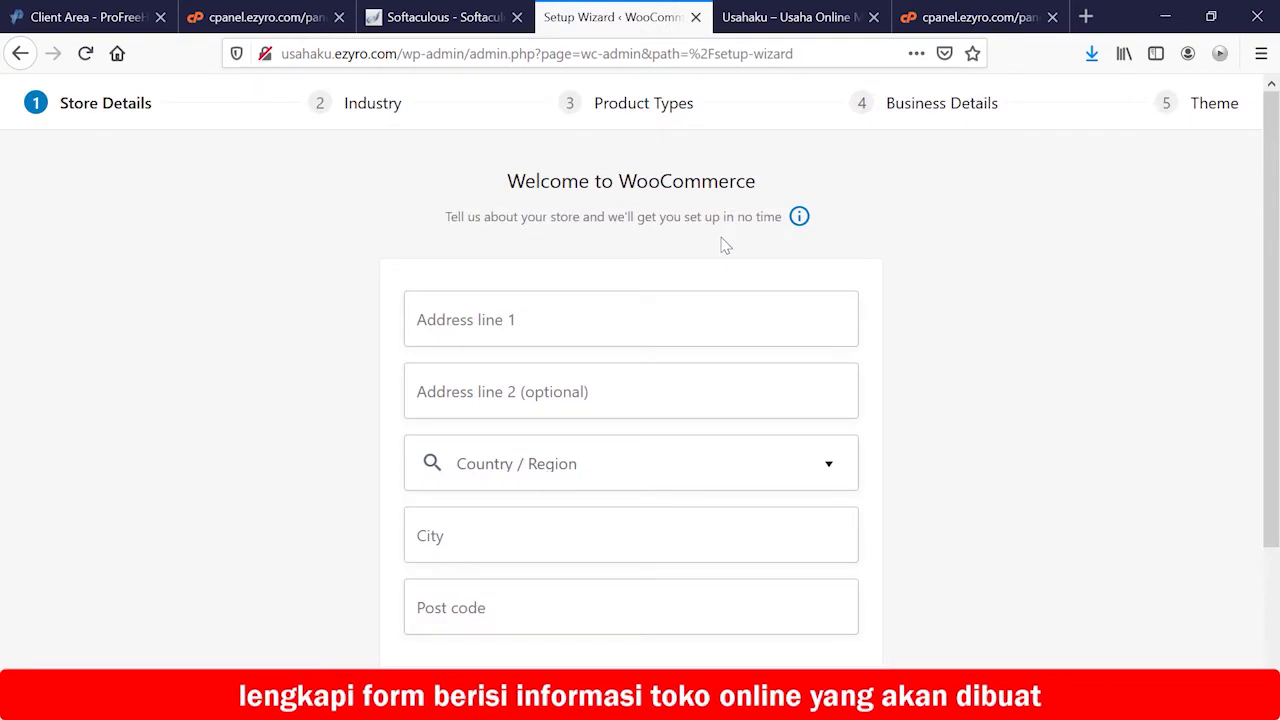
pyautogui.click(443, 320)
pyautogui.write('Jalan Mawar A1')
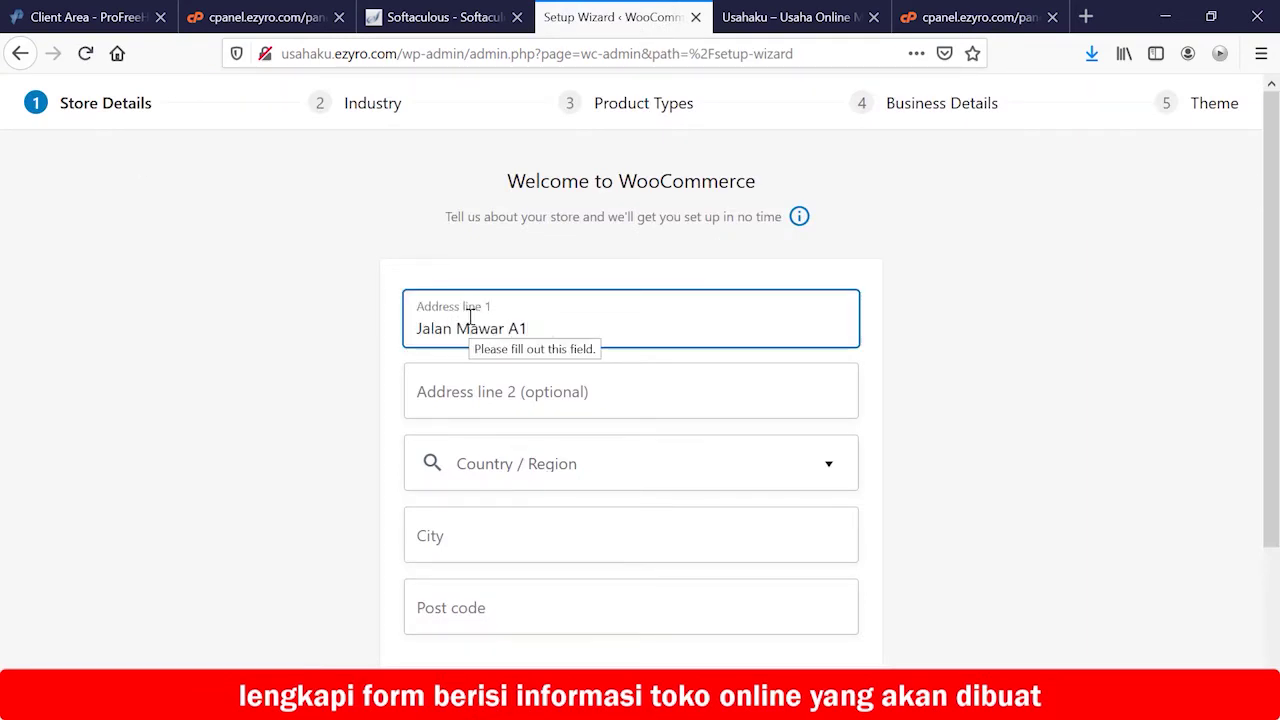
pyautogui.write(' No. 2')
pyautogui.click(491, 466)
pyautogui.write('Indonesia')
pyautogui.scroll(-5, 609, 540)
pyautogui.click(609, 560)
# Fill in city Depok and post code 11111, mark the store as for a client, and opt into usage tracking
pyautogui.click(624, 545)
pyautogui.write('Depok')
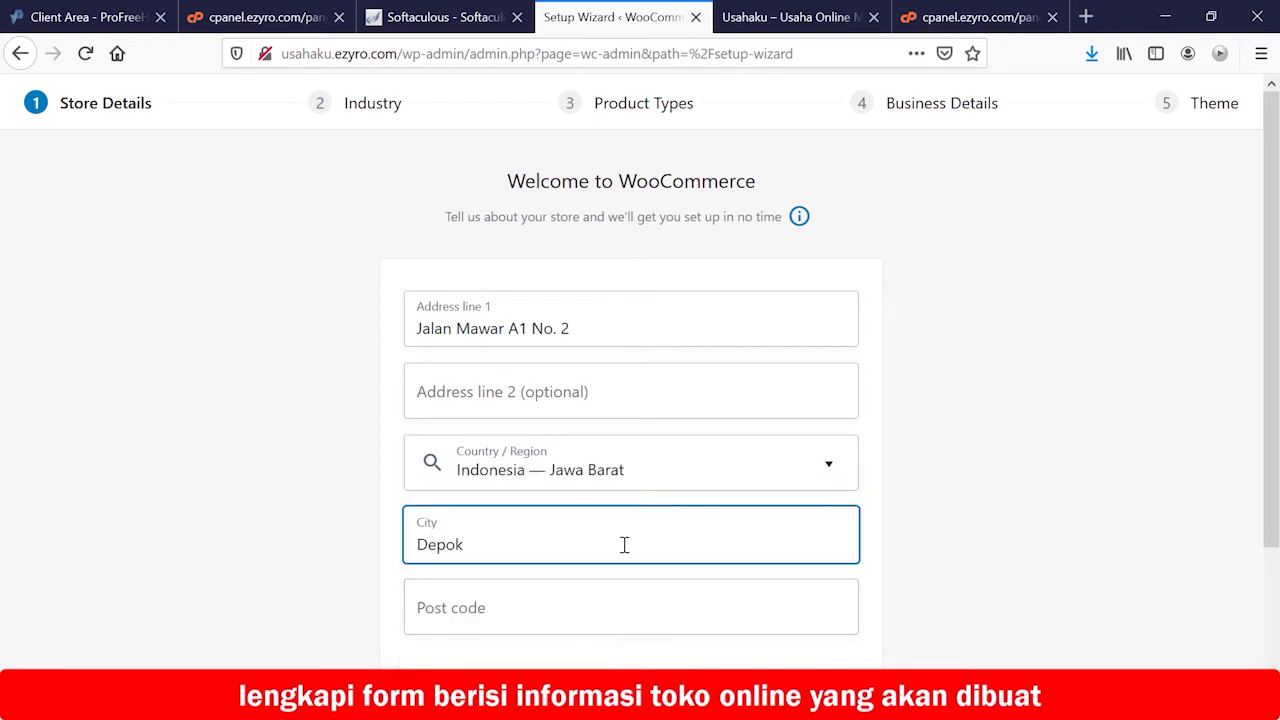
pyautogui.press('Tab')
pyautogui.write('11111')
pyautogui.scroll(-2, 443, 500)
pyautogui.click(445, 501)
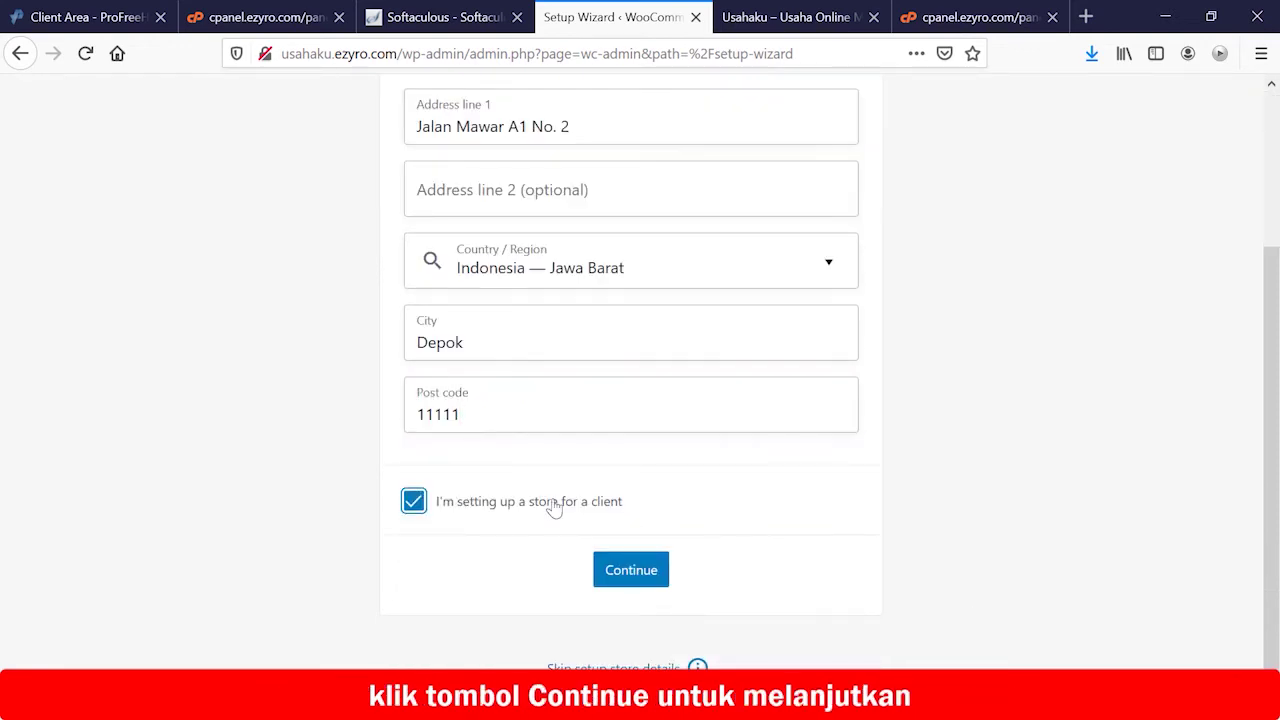
pyautogui.click(655, 569)
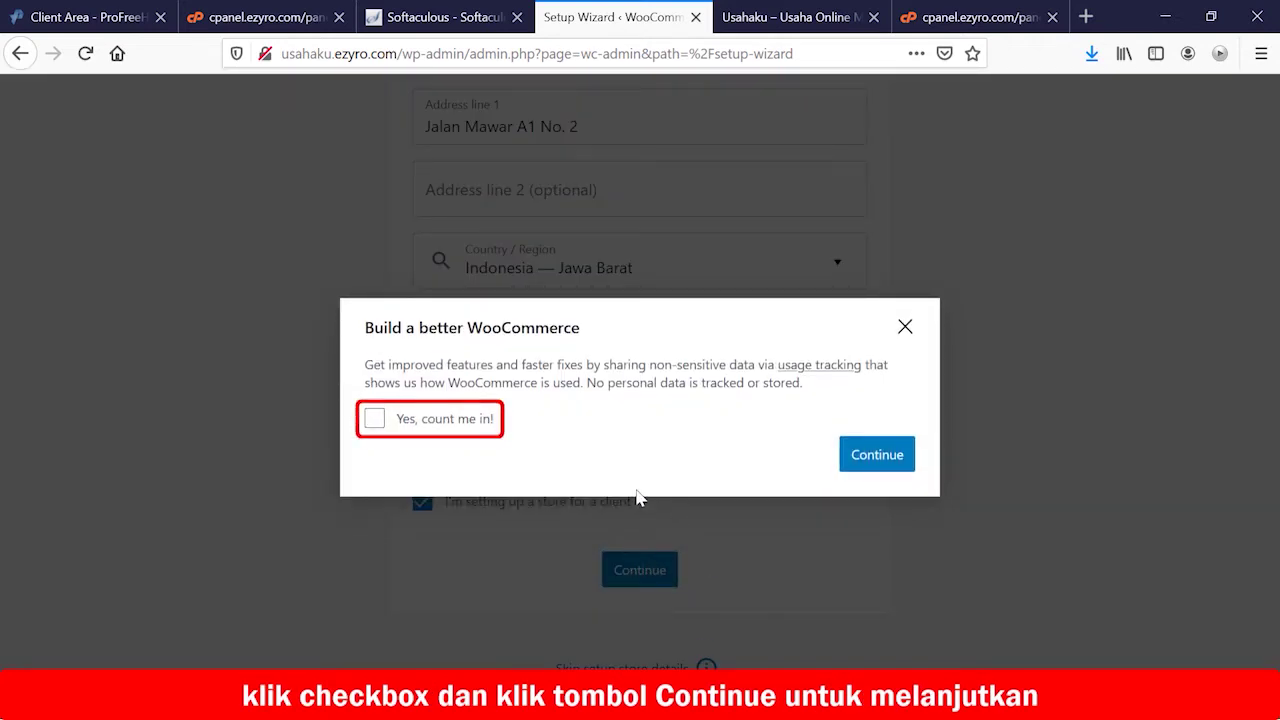
pyautogui.click(447, 424)
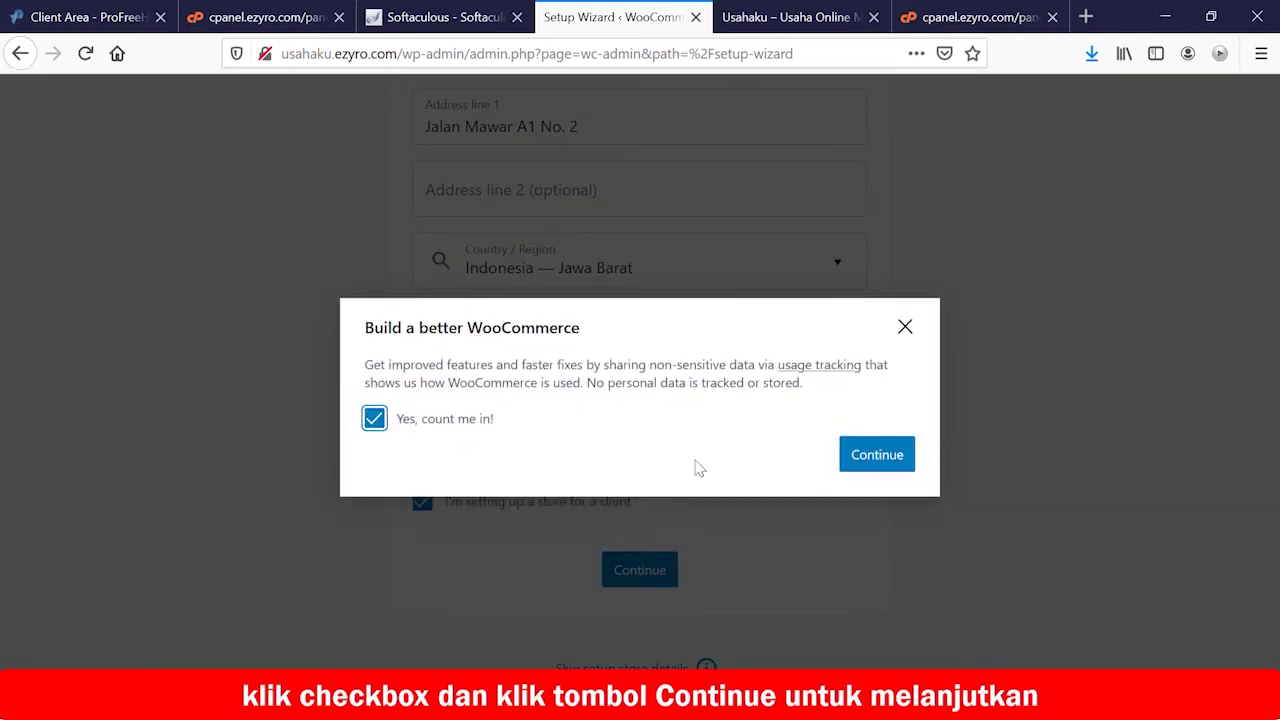
pyautogui.click(871, 453)
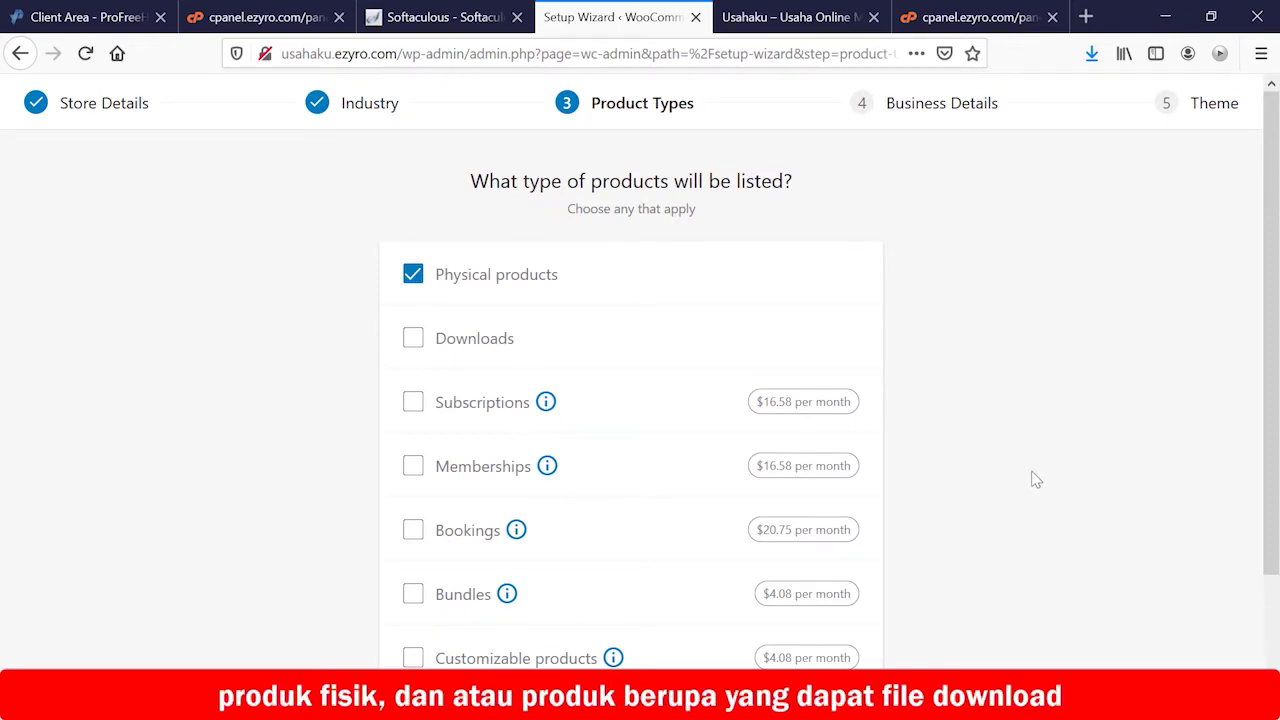
# Add Downloads alongside Physical products as the store's product types and continue
pyautogui.scroll(-3, 1036, 479)
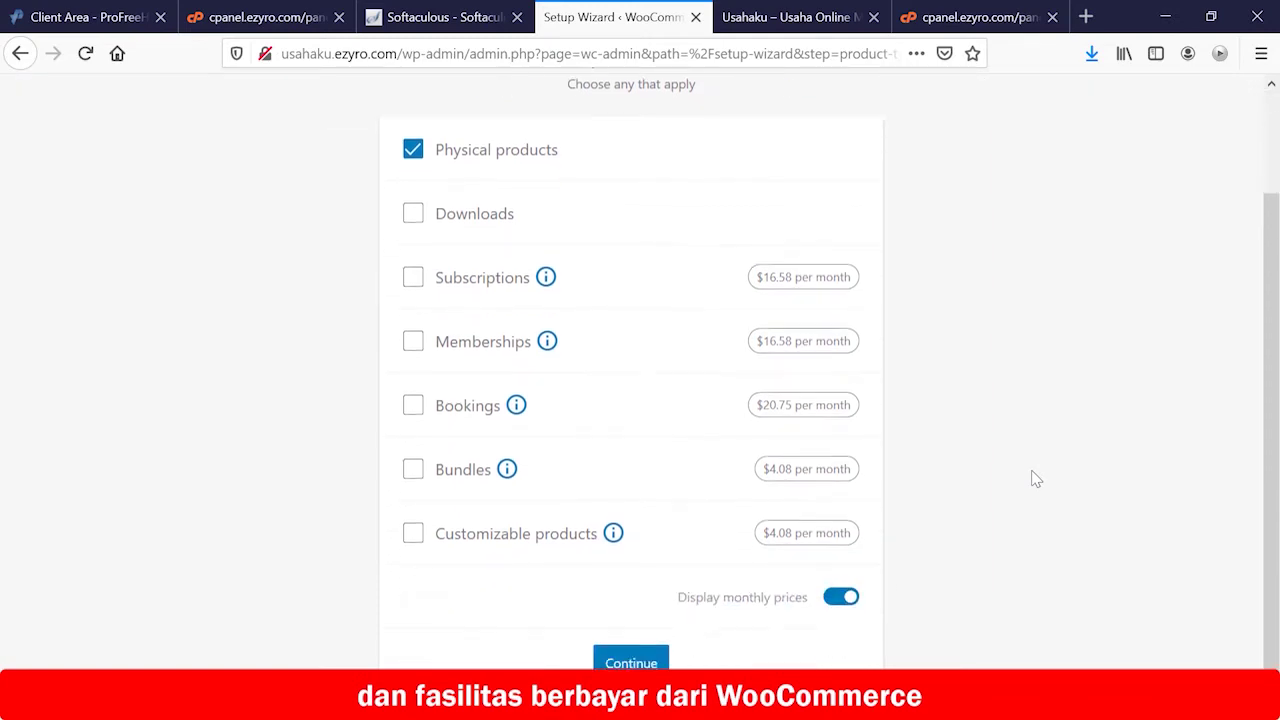
pyautogui.scroll(3, 1036, 479)
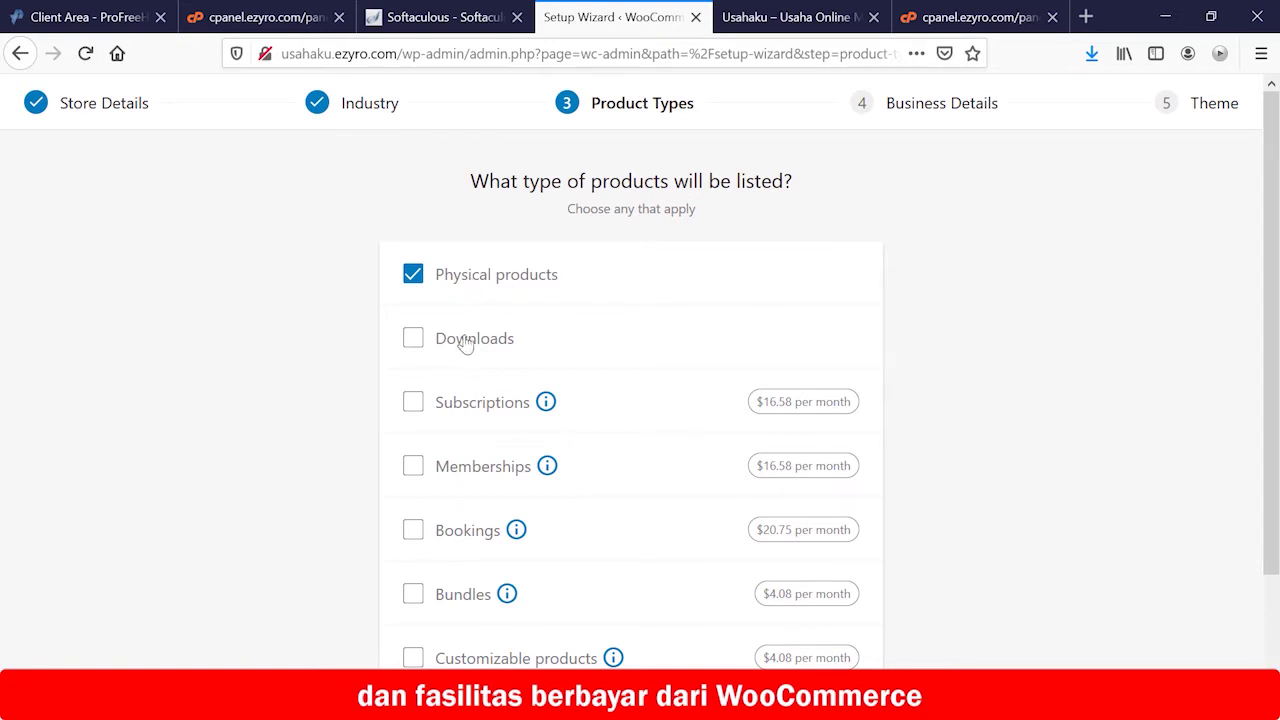
pyautogui.click(413, 340)
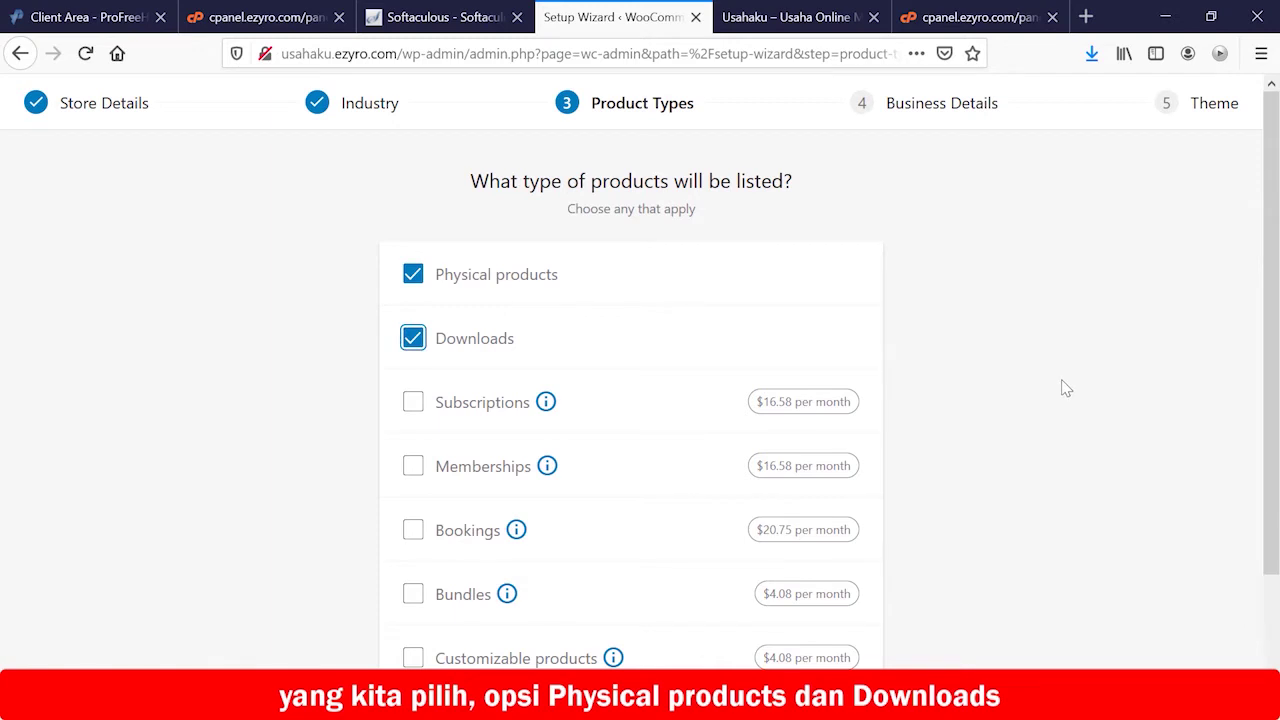
pyautogui.scroll(-2, 1066, 388)
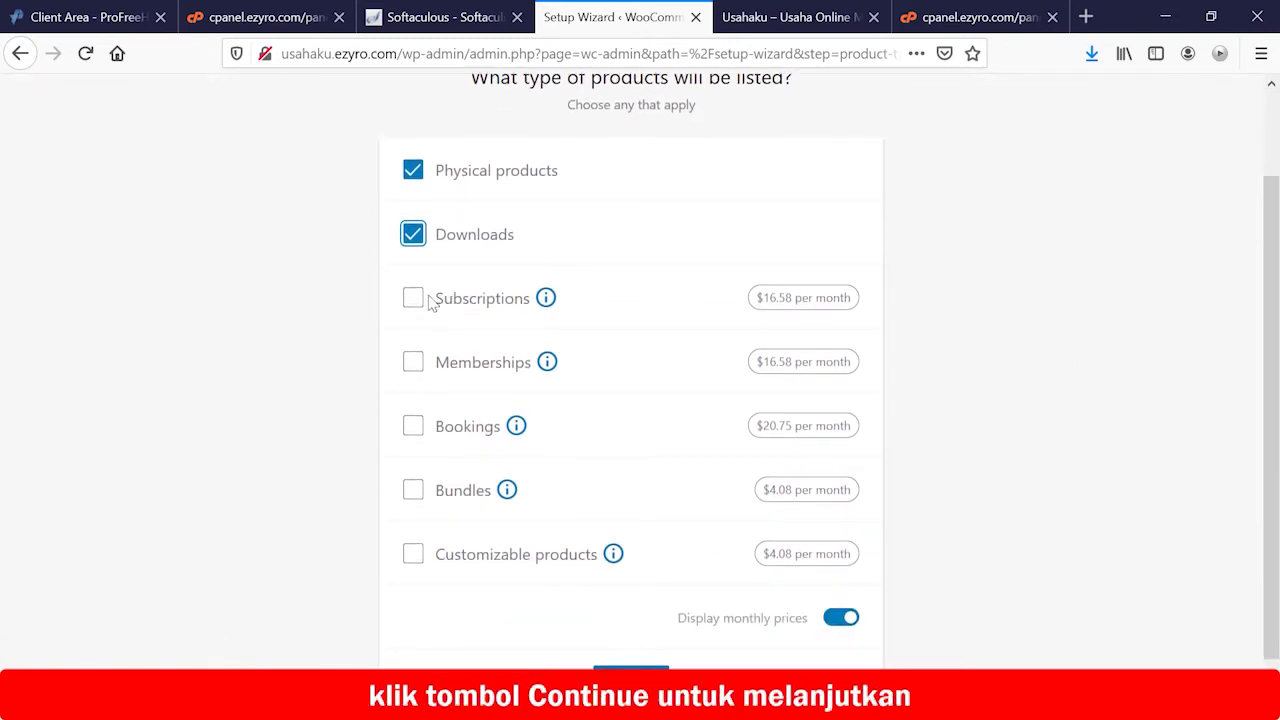
pyautogui.click(640, 690)
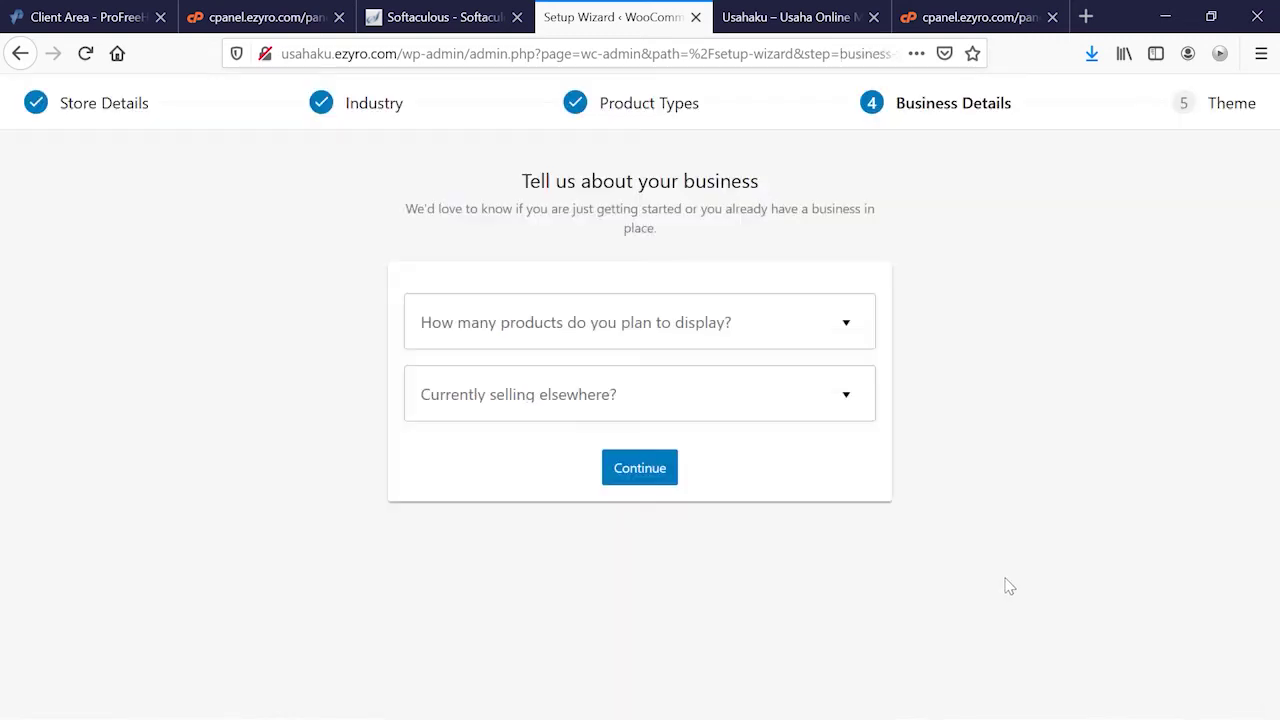
# Set the product count to 101 - 1.000 and answer No to selling elsewhere, then continue
pyautogui.click(846, 324)
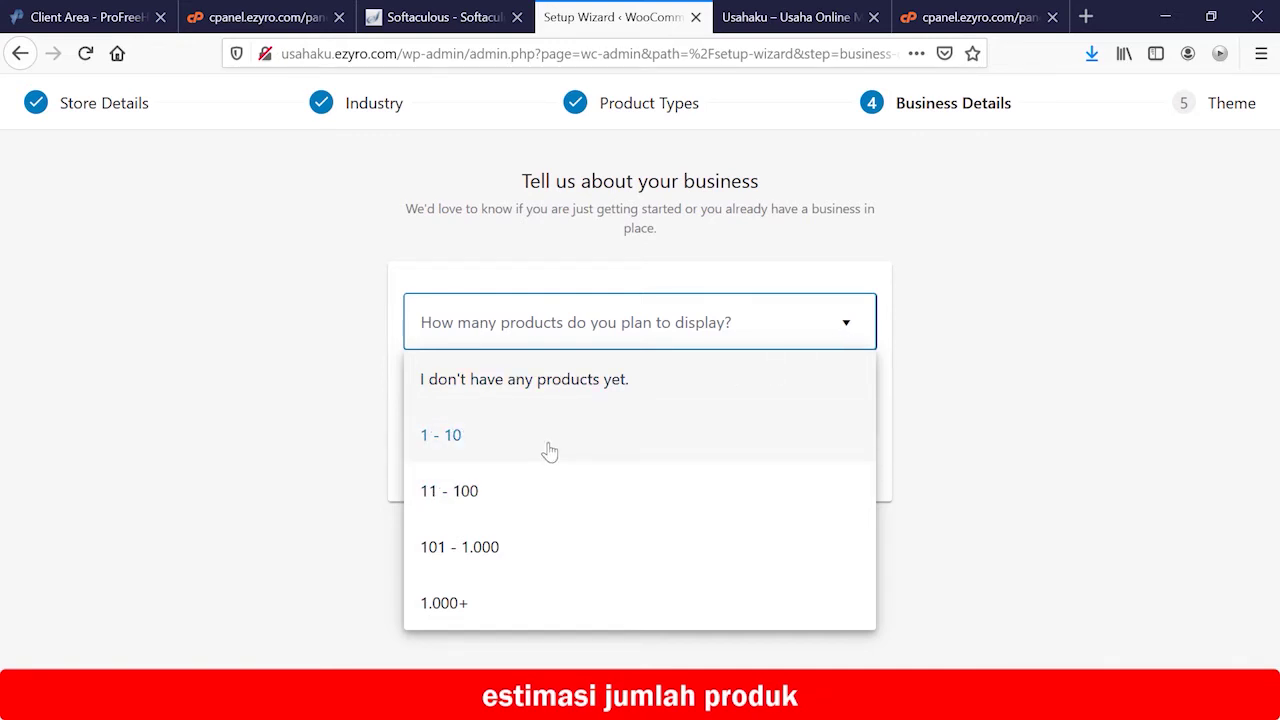
pyautogui.press('Down')
pyautogui.press('Down')
pyautogui.press('Down')
pyautogui.press('Down')
pyautogui.press('Return')
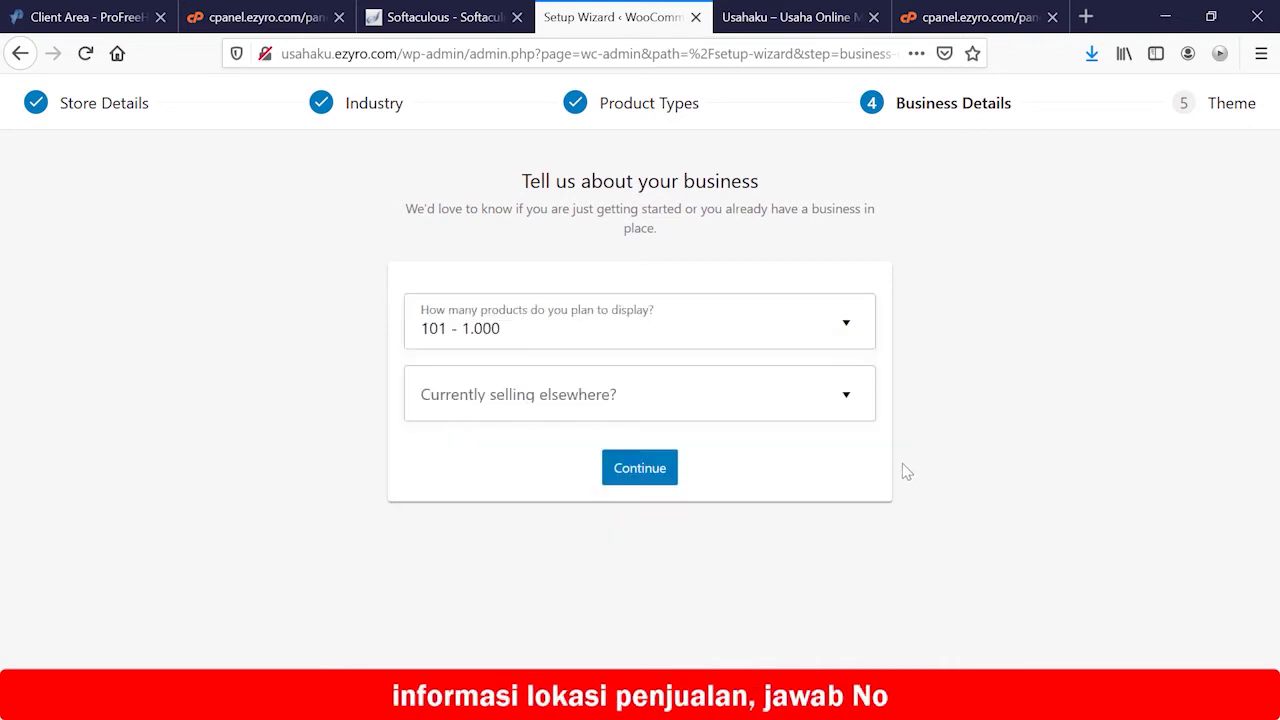
pyautogui.click(842, 403)
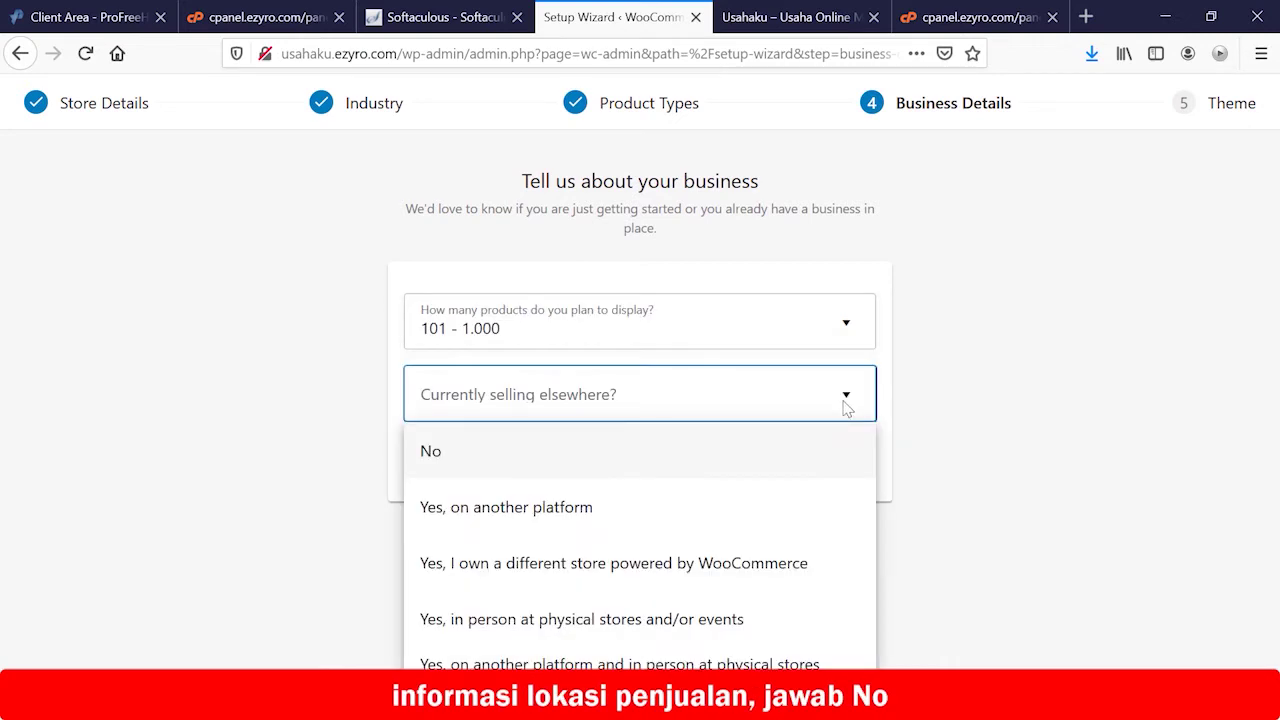
pyautogui.click(770, 456)
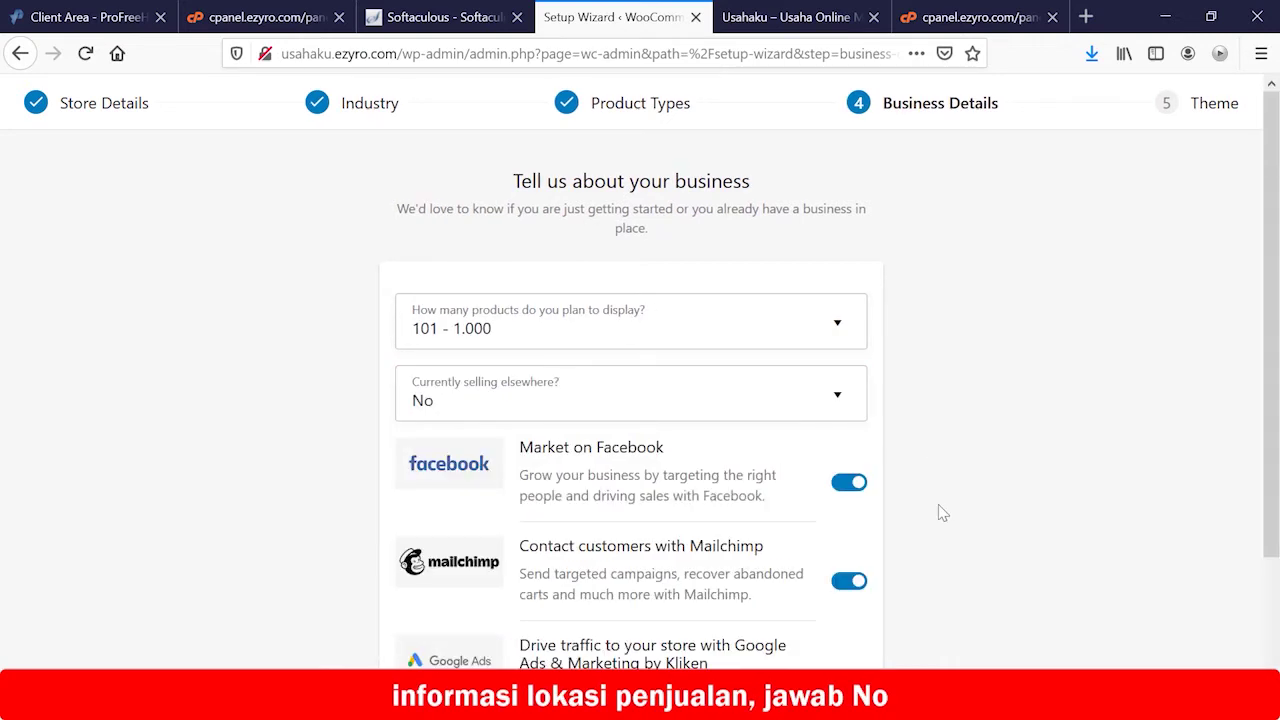
pyautogui.scroll(-3, 938, 506)
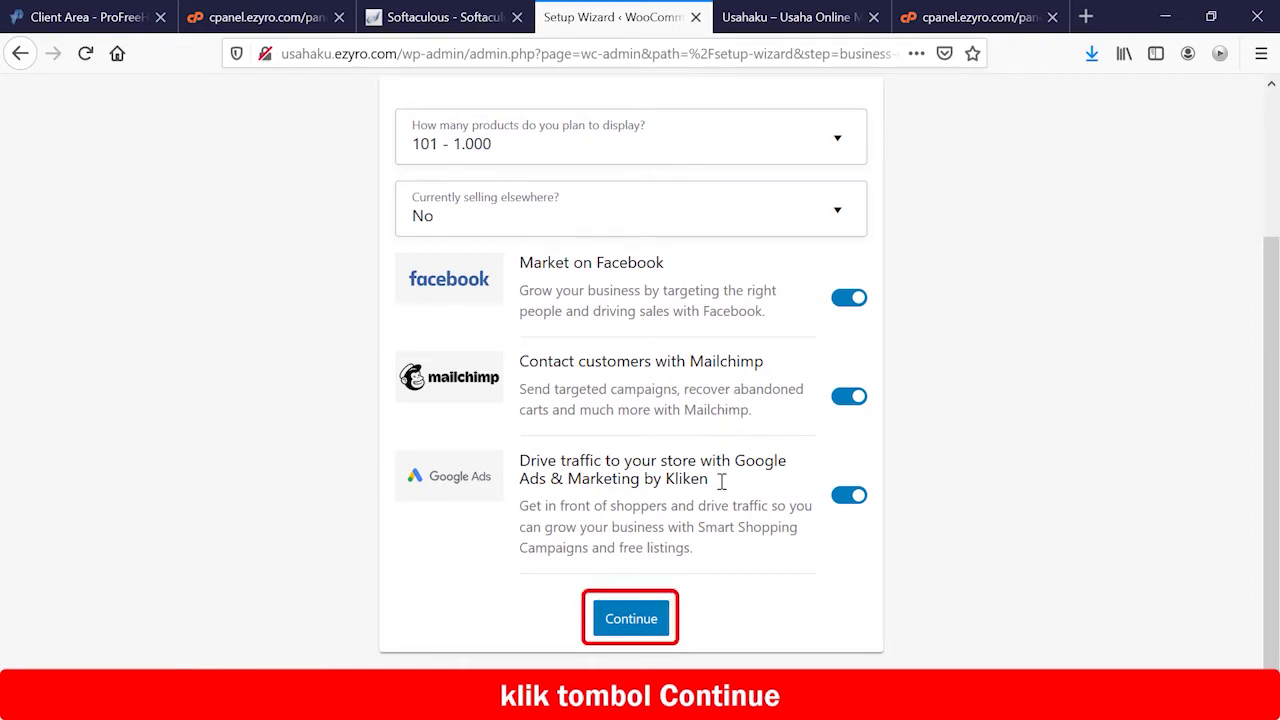
pyautogui.click(645, 618)
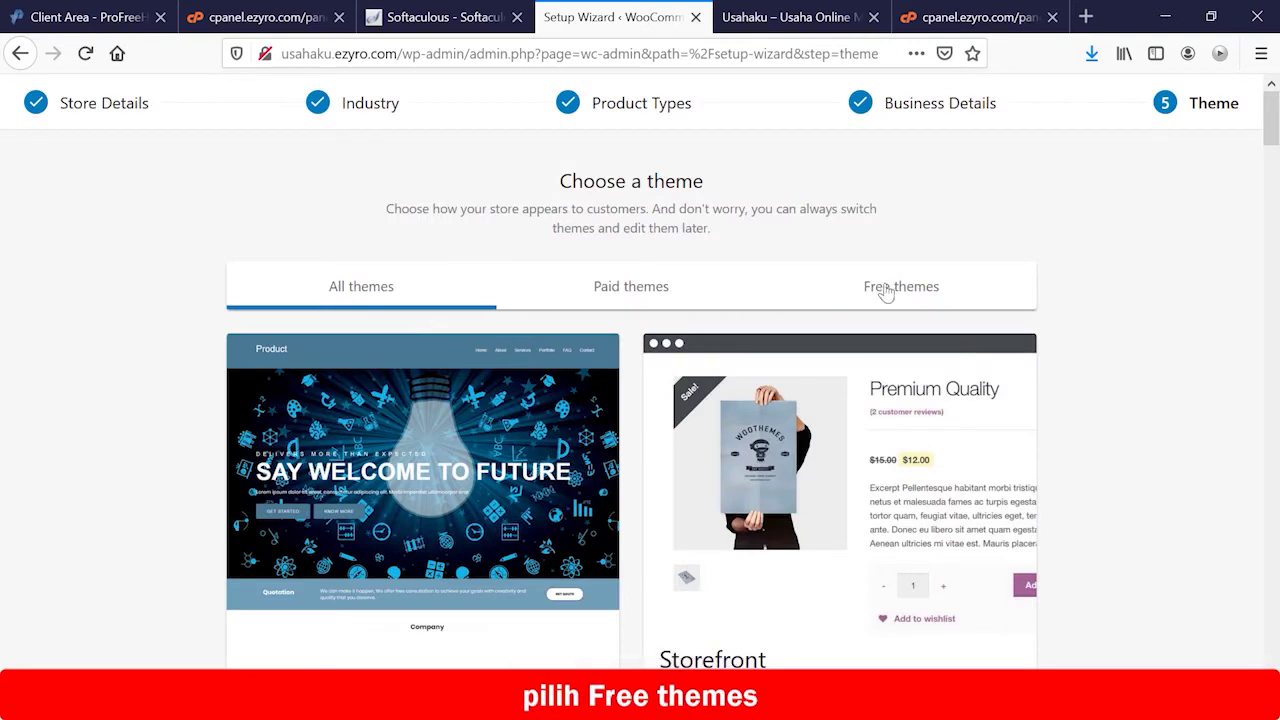
# Filter the theme list to free themes and choose the Deli theme
pyautogui.click(903, 290)
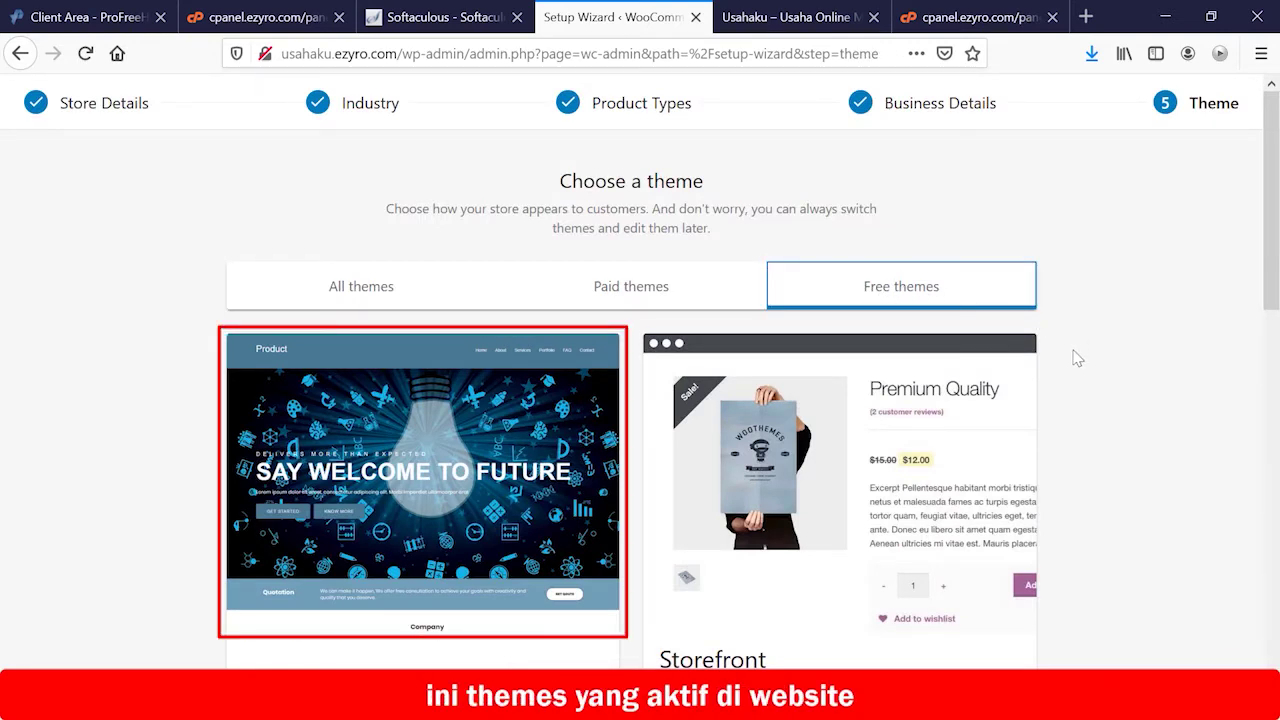
pyautogui.scroll(-2, 1057, 426)
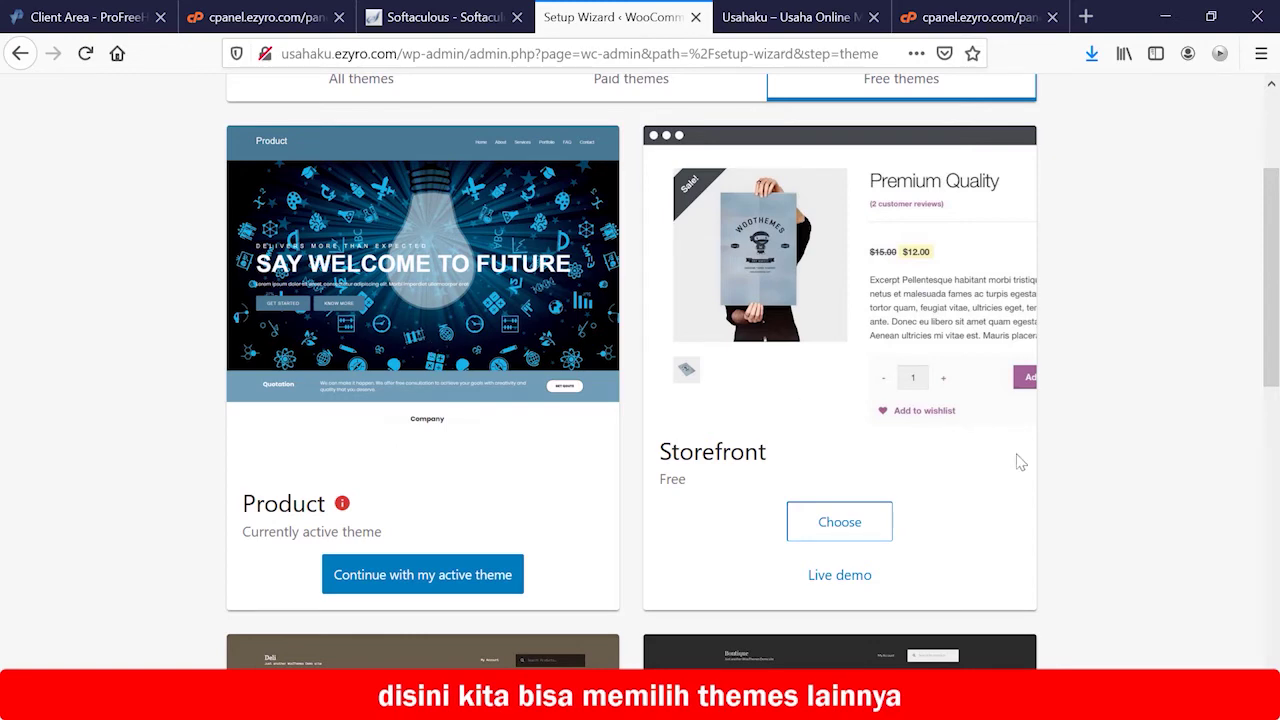
pyautogui.scroll(-4, 894, 424)
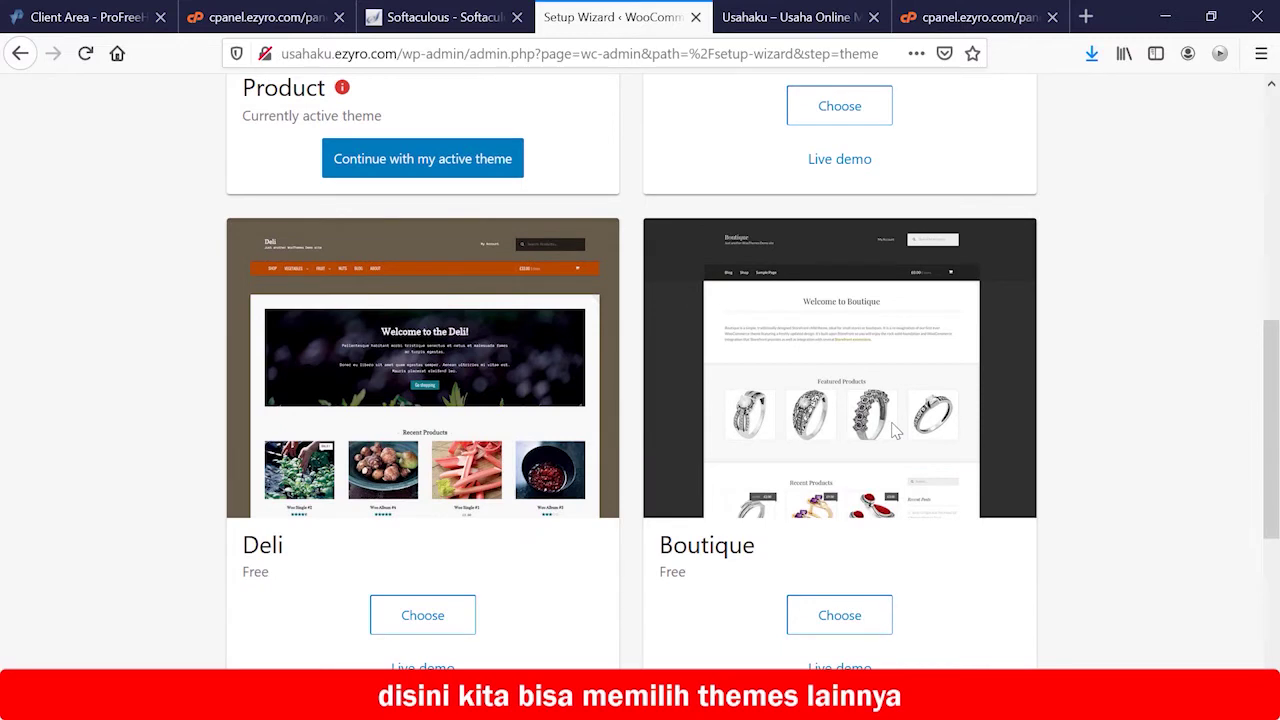
pyautogui.click(425, 617)
pyautogui.scroll(-1, 1116, 573)
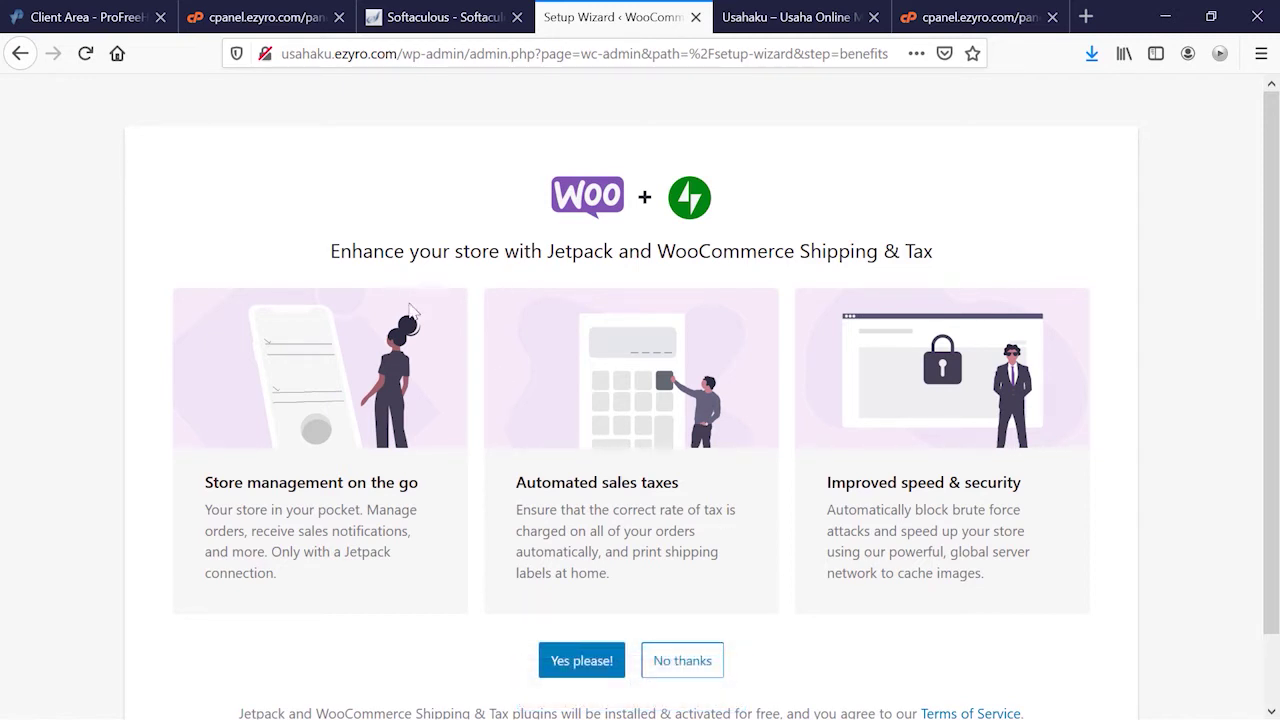
# Decline the Jetpack and Shipping & Tax offer, finish the welcome tour, and view the storefront tab
pyautogui.scroll(-1, 856, 302)
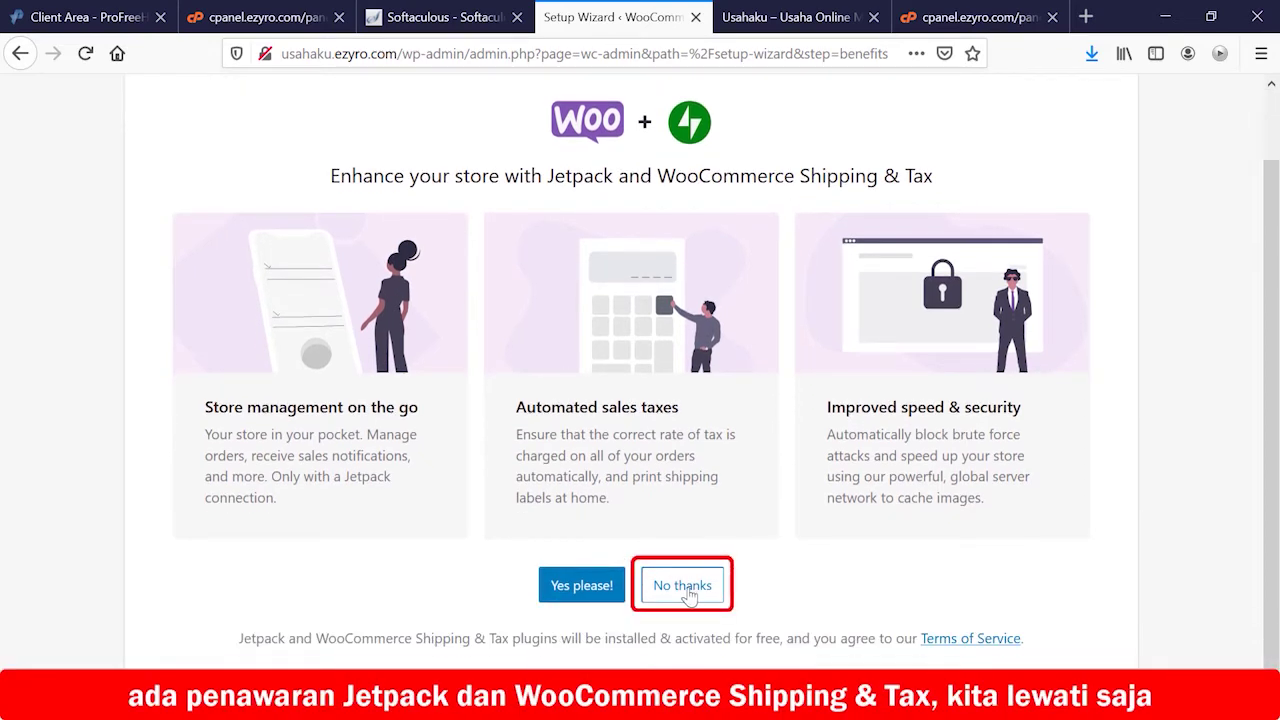
pyautogui.click(686, 592)
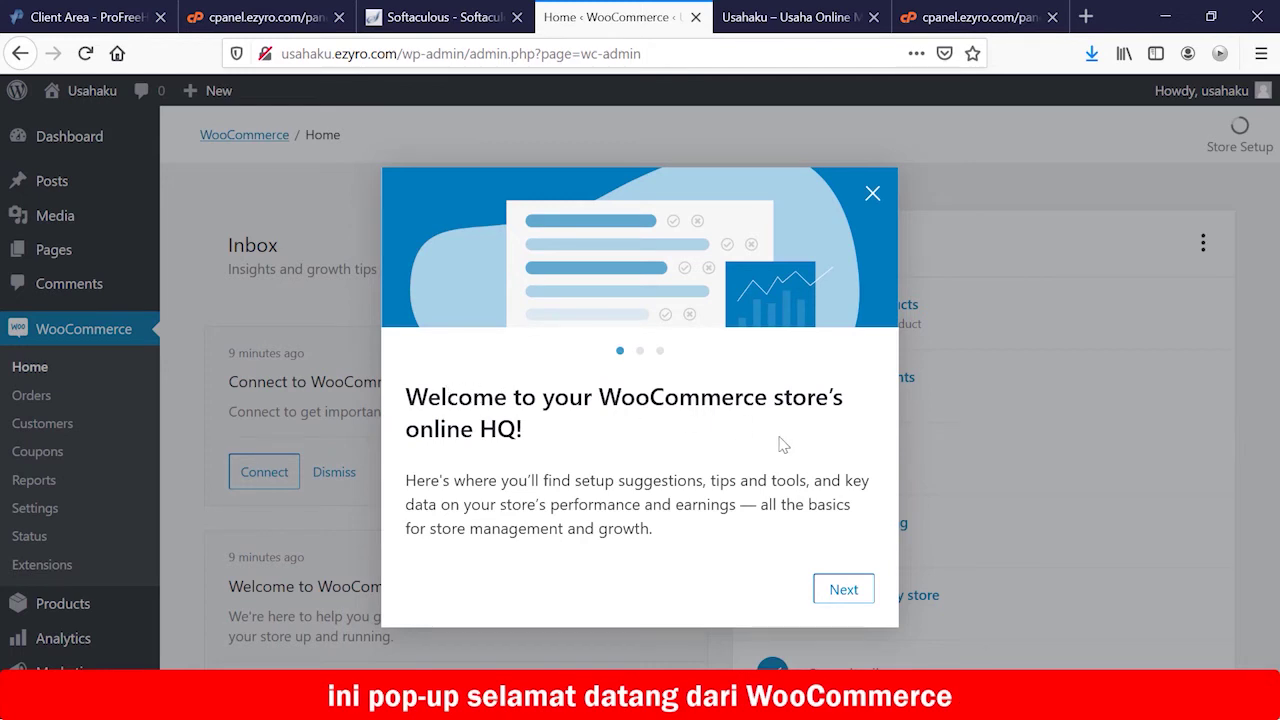
pyautogui.click(844, 600)
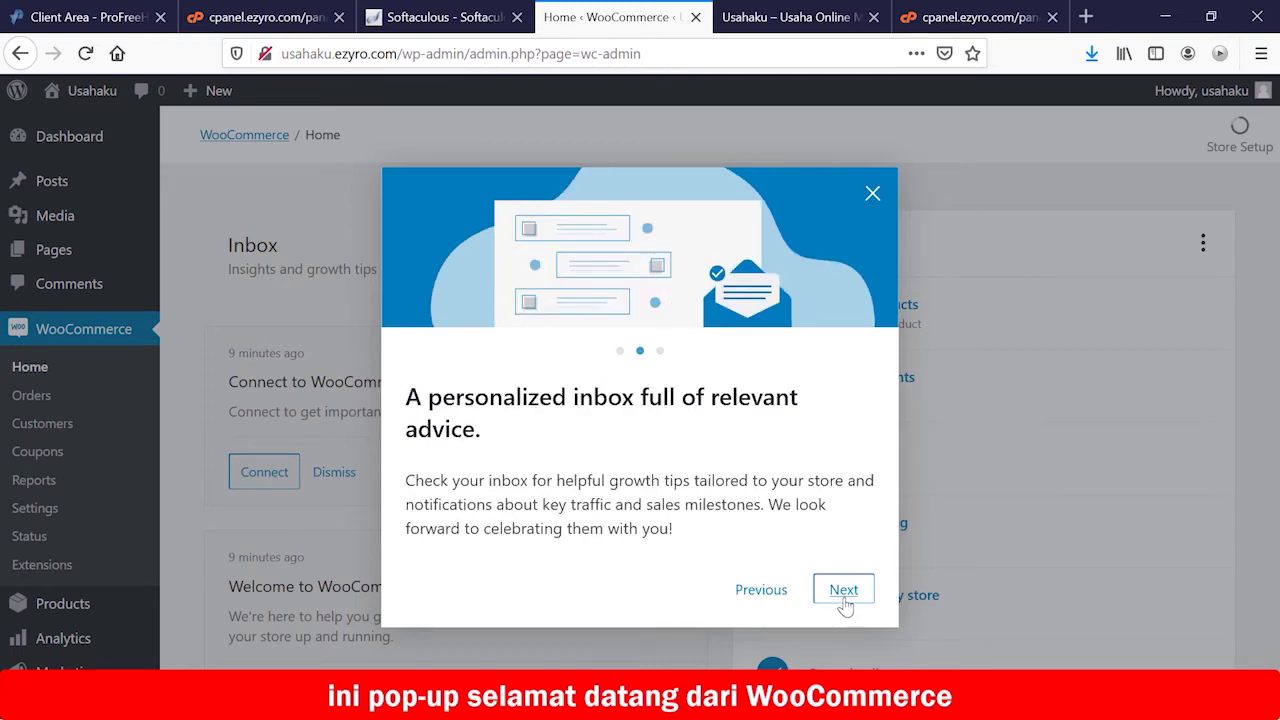
pyautogui.click(844, 592)
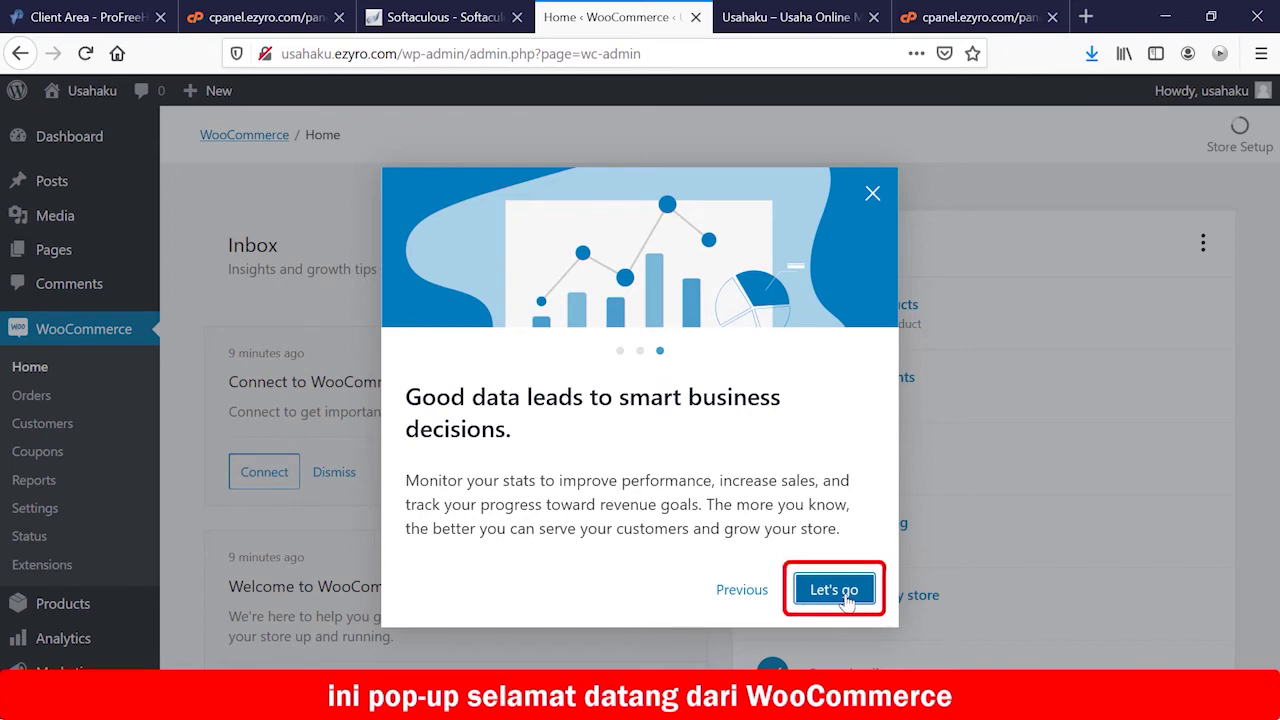
pyautogui.click(845, 598)
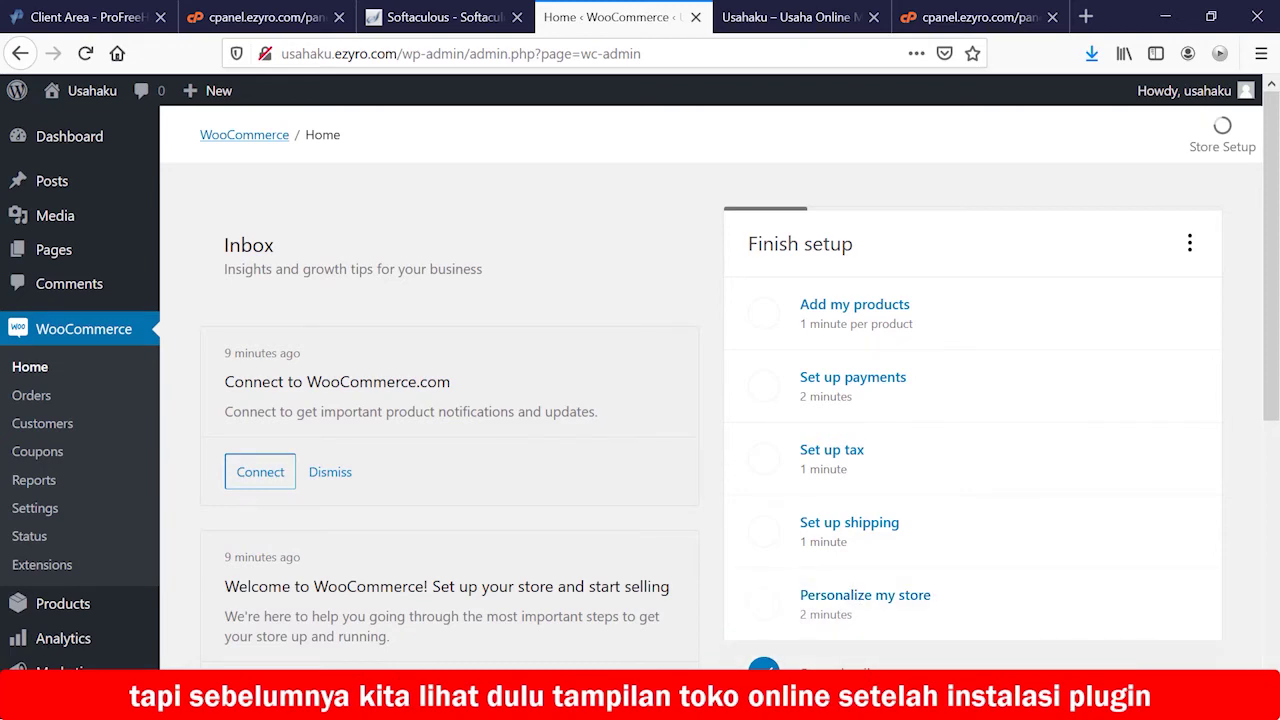
pyautogui.click(797, 25)
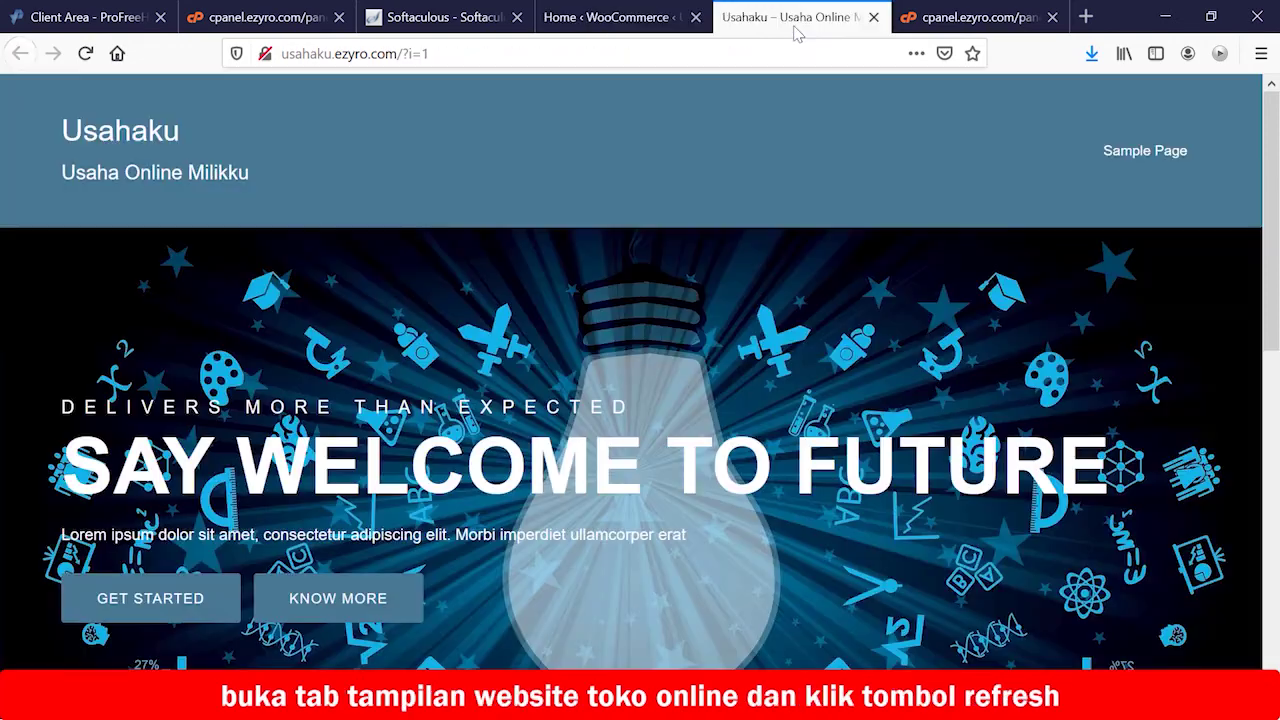
# Reload the storefront to see the Deli theme, then return to the WooCommerce Home tab
pyautogui.click(89, 58)
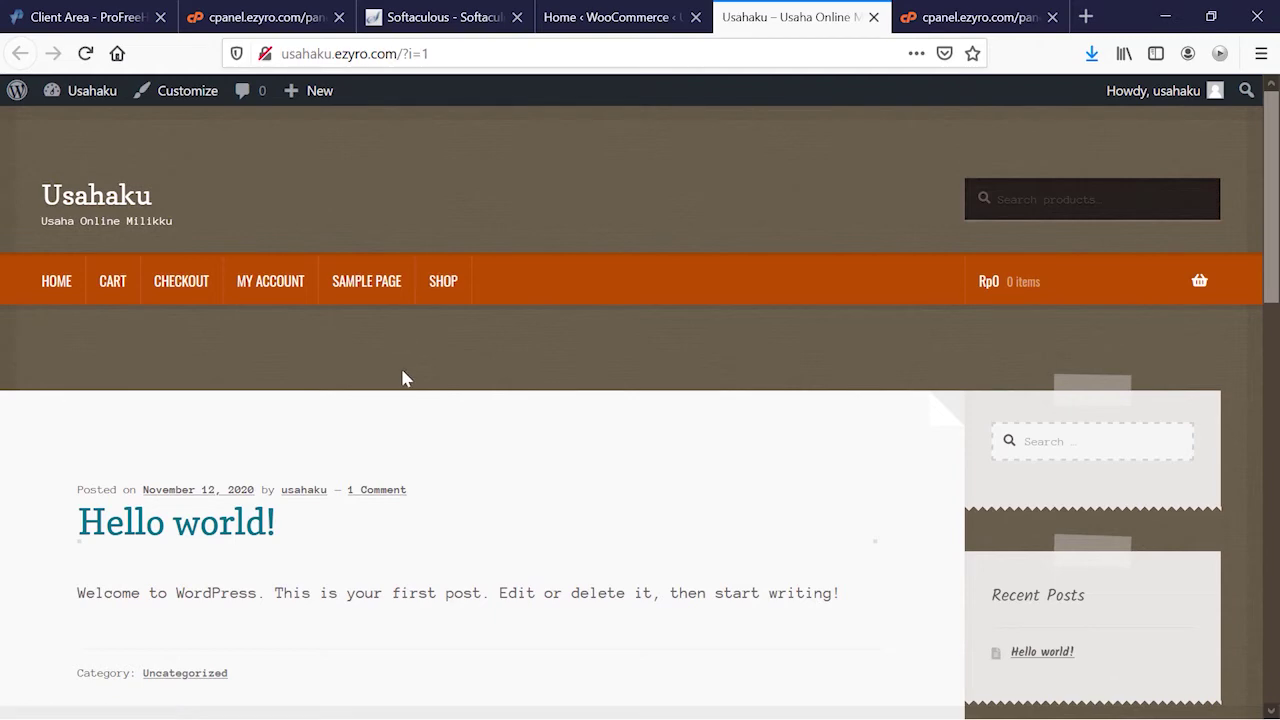
pyautogui.click(610, 17)
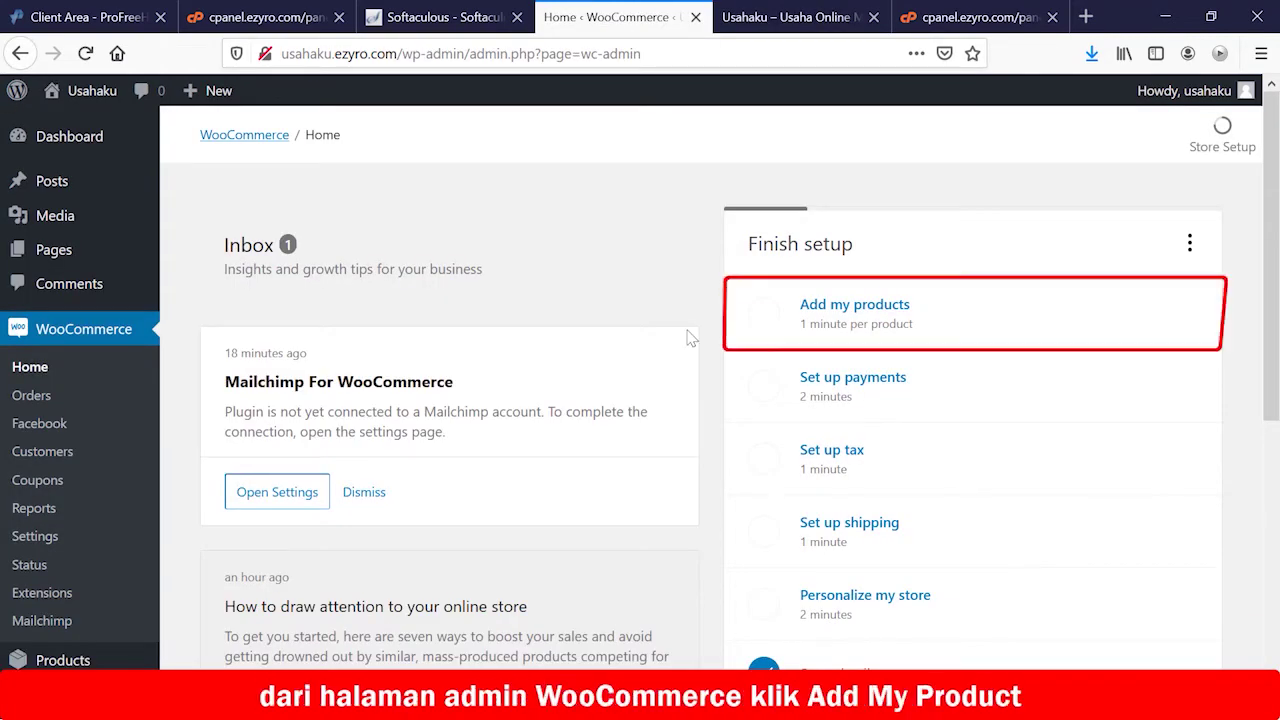
# Start a manually added product with the description 'Mie Ayam Enak, bisa diantar.'
pyautogui.click(846, 318)
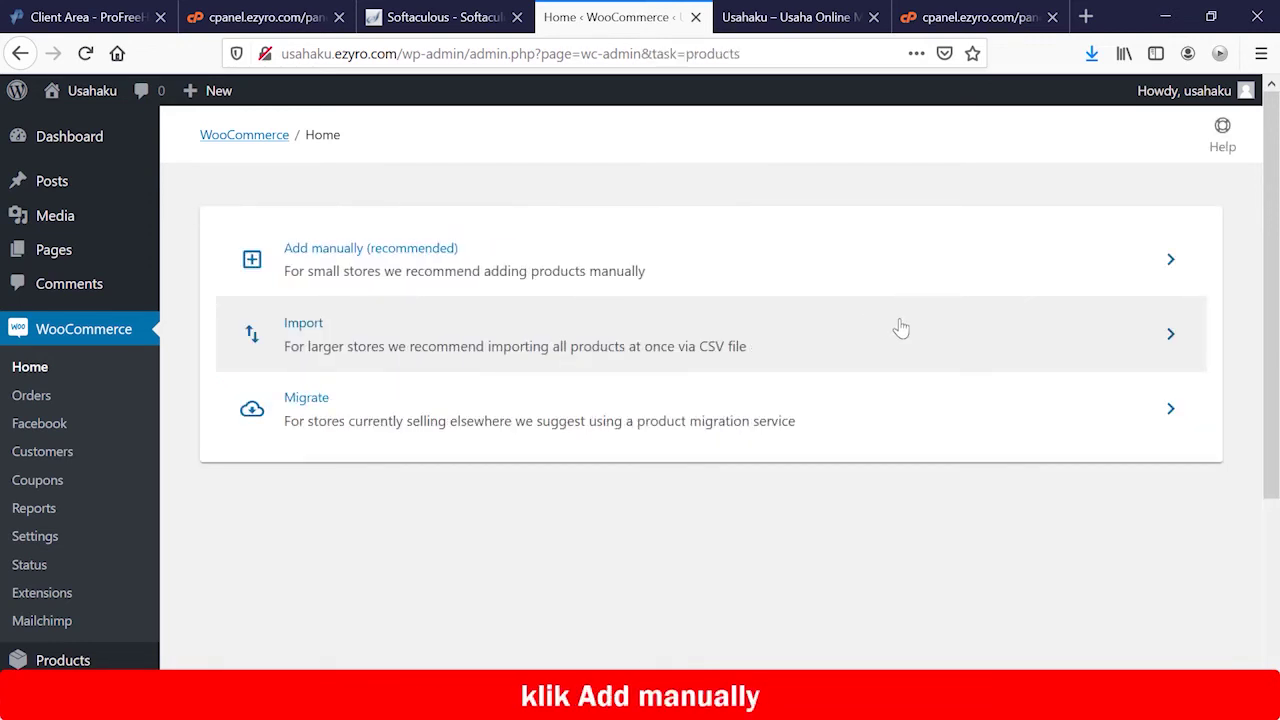
pyautogui.click(410, 259)
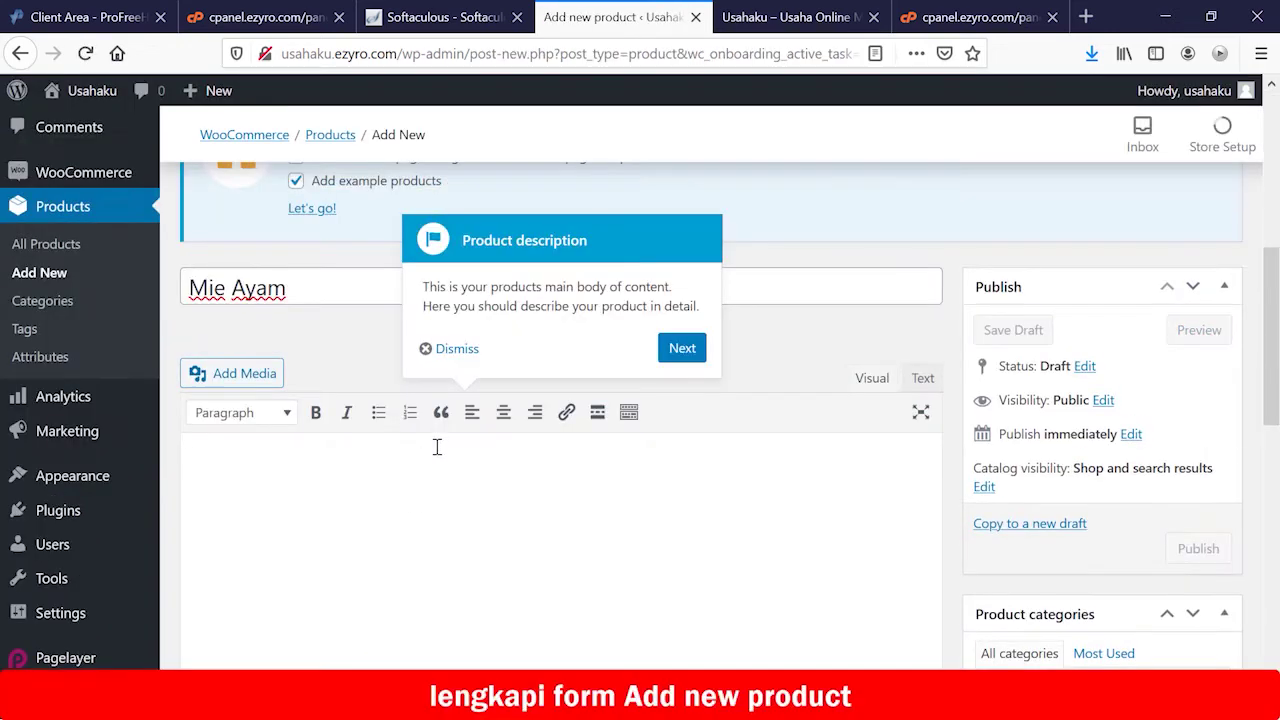
pyautogui.click(437, 447)
pyautogui.write('Mie Ayam Enak, bisa diantar.')
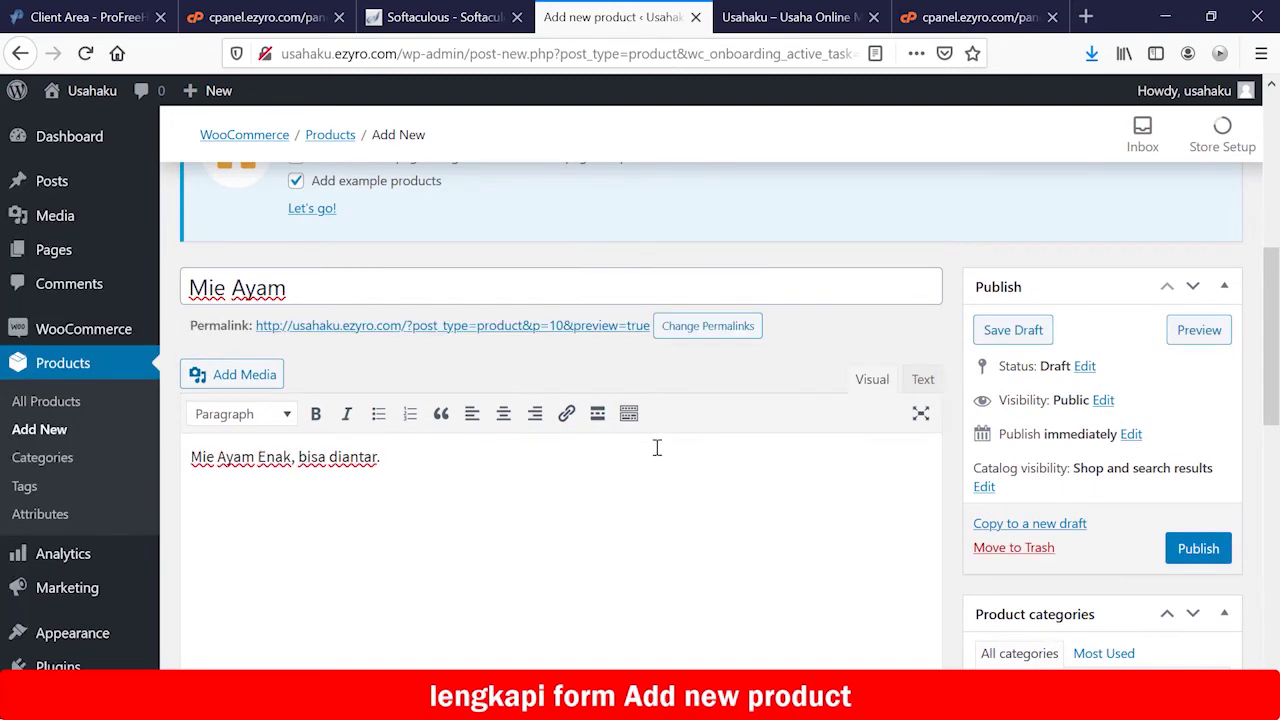
pyautogui.scroll(-3, 662, 450)
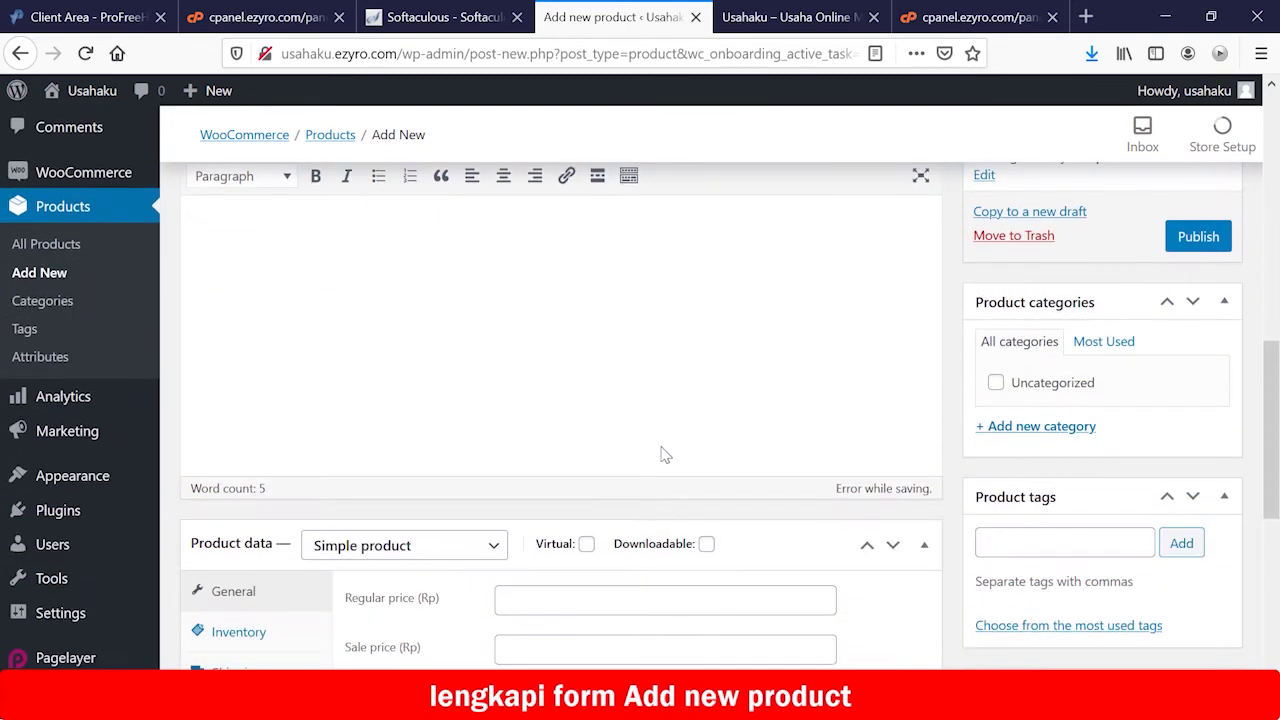
pyautogui.scroll(-3, 662, 455)
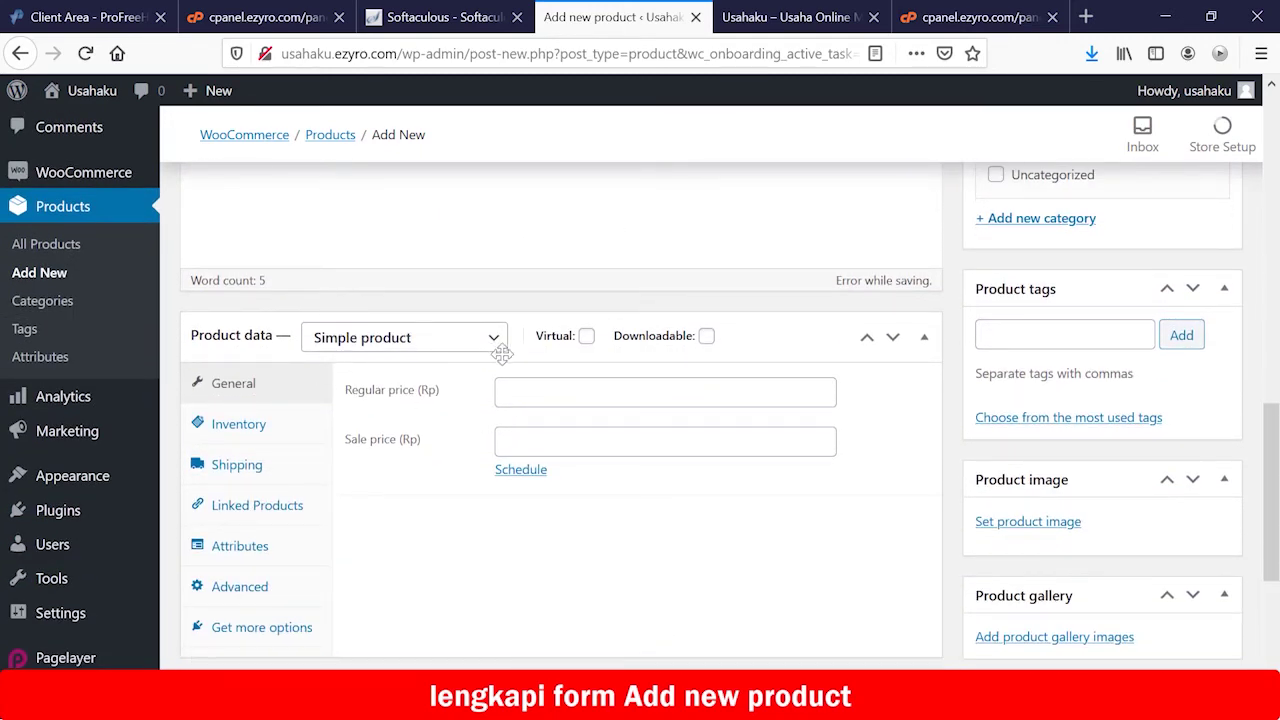
# Set the regular price to 15000 and add the product tag mieayam
pyautogui.click(550, 393)
pyautogui.write('15000')
pyautogui.click(541, 443)
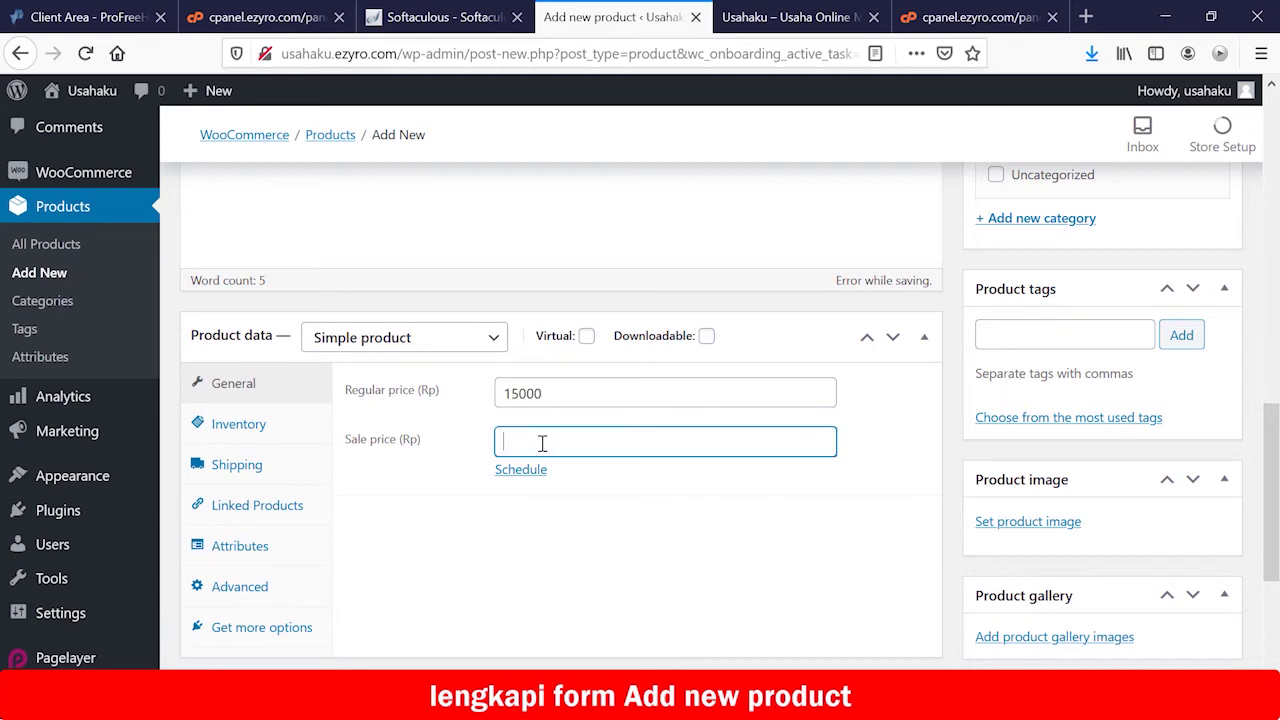
pyautogui.click(986, 334)
pyautogui.write('mieayam')
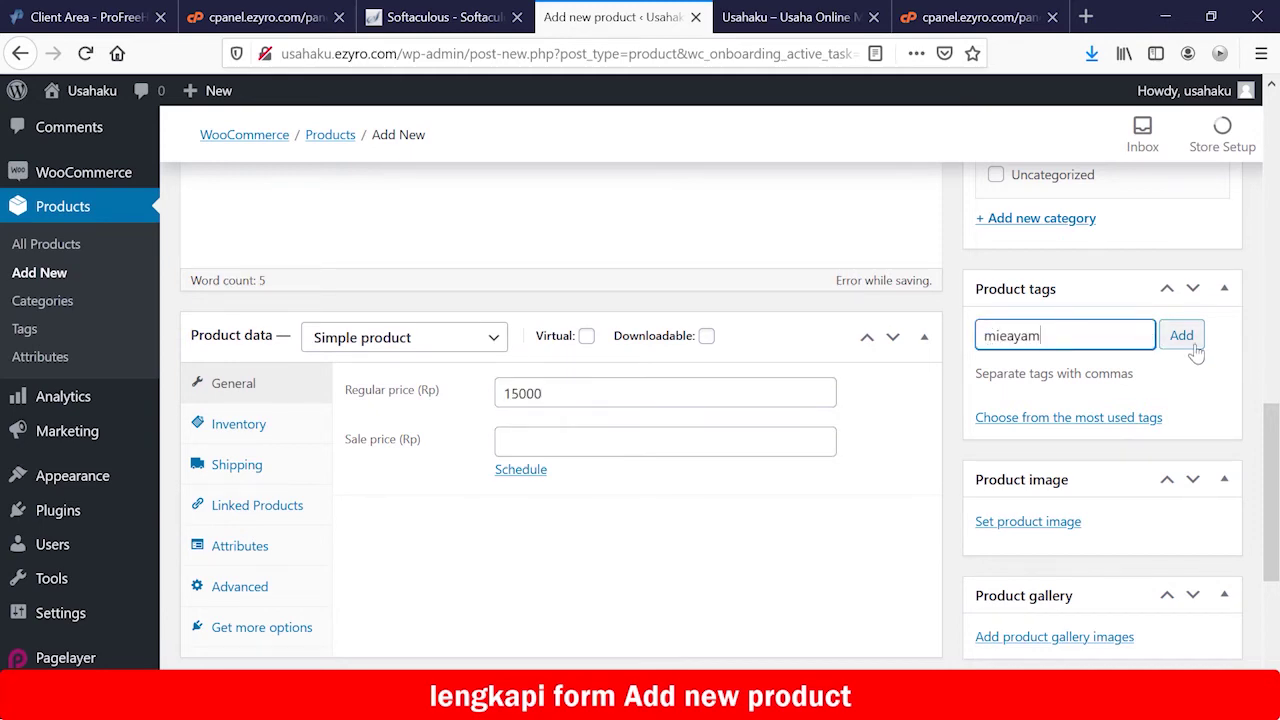
pyautogui.click(1190, 343)
# Create the Makanan category and paste the full description over the short text
pyautogui.scroll(3, 1200, 362)
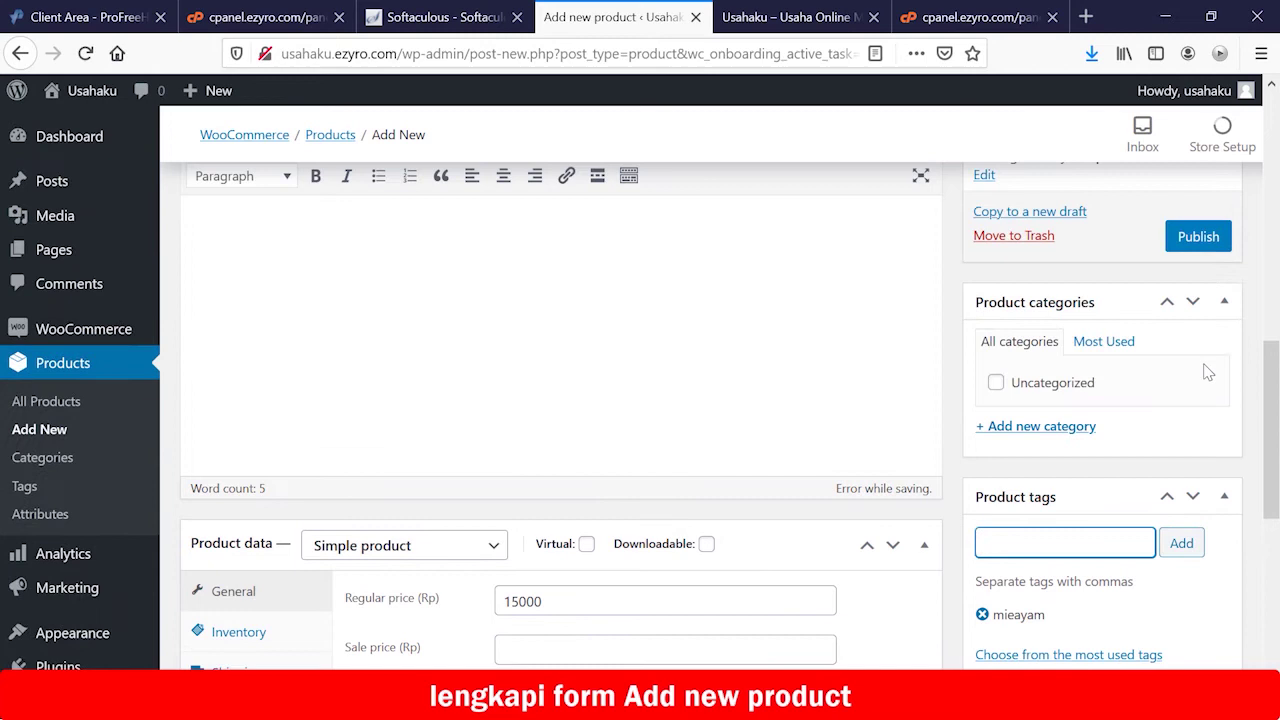
pyautogui.click(1082, 426)
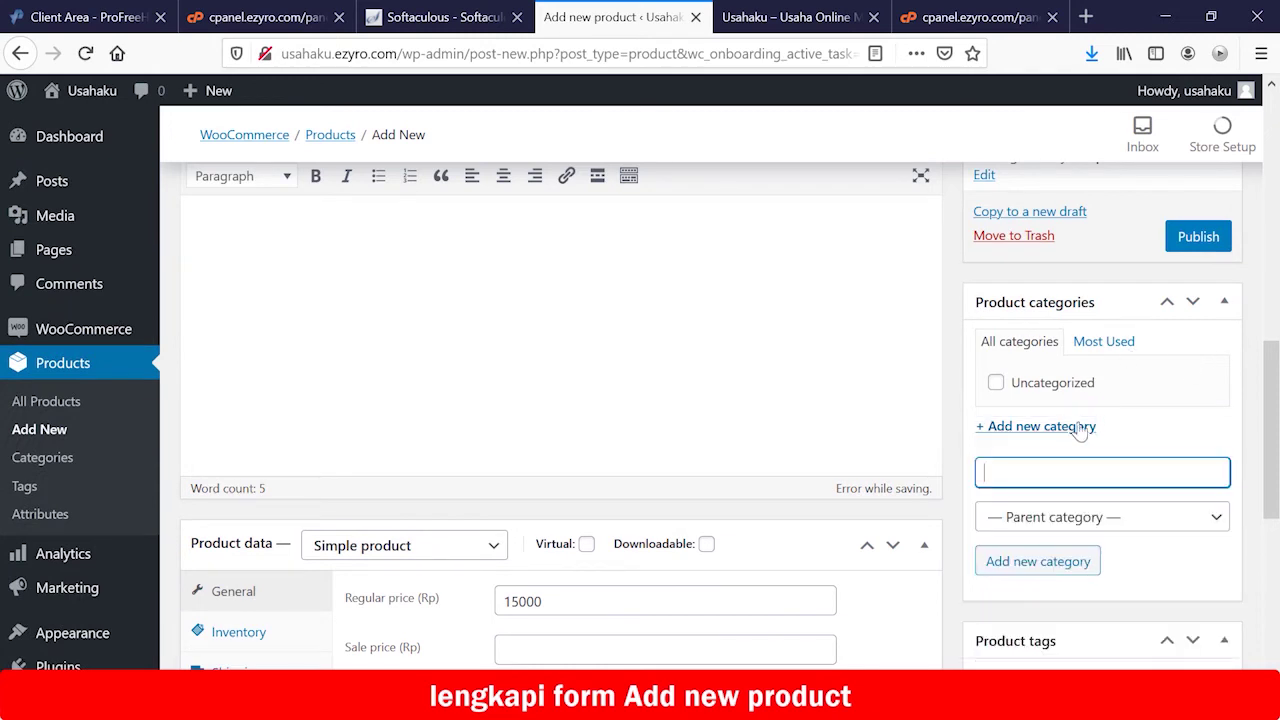
pyautogui.write('Makanan')
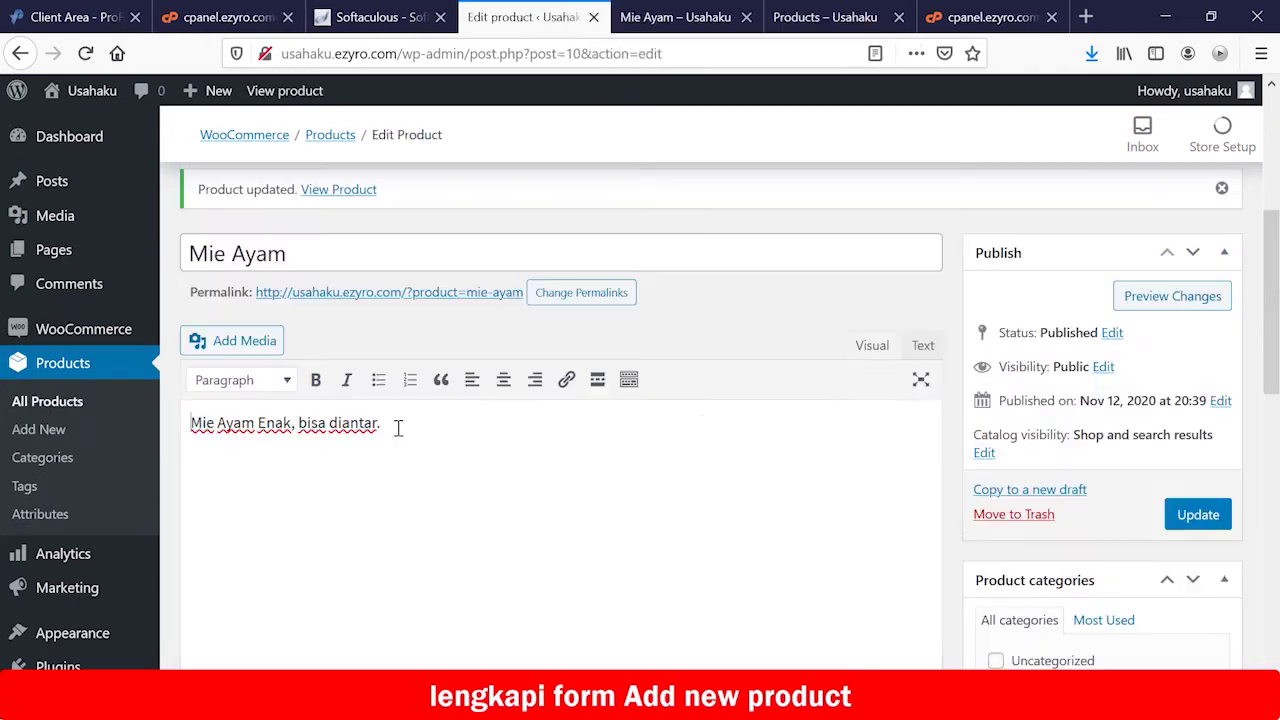
pyautogui.moveTo(384, 424); pyautogui.dragTo(196, 430)
pyautogui.hotkey('ctrl', 'v')
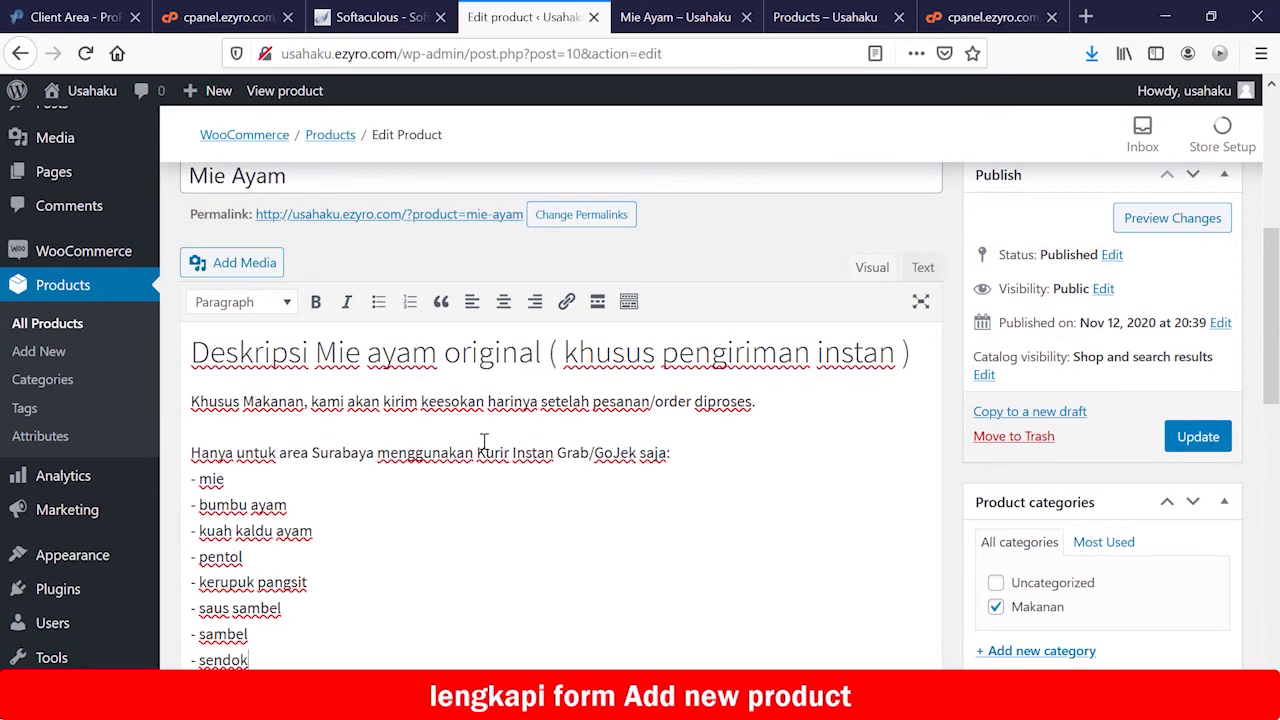
# Update the Mie Ayam product, then open it from the shop listing showing Rp15.000
pyautogui.scroll(-4, 484, 441)
pyautogui.scroll(2, 484, 441)
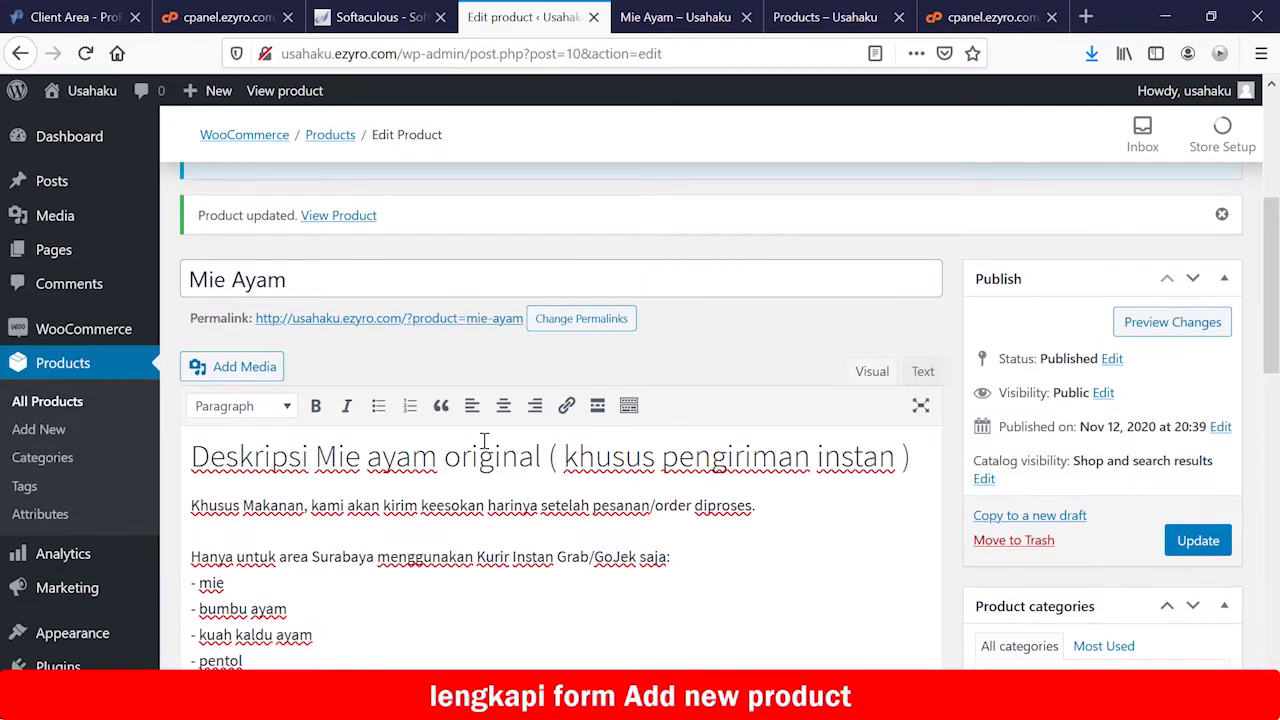
pyautogui.click(1188, 541)
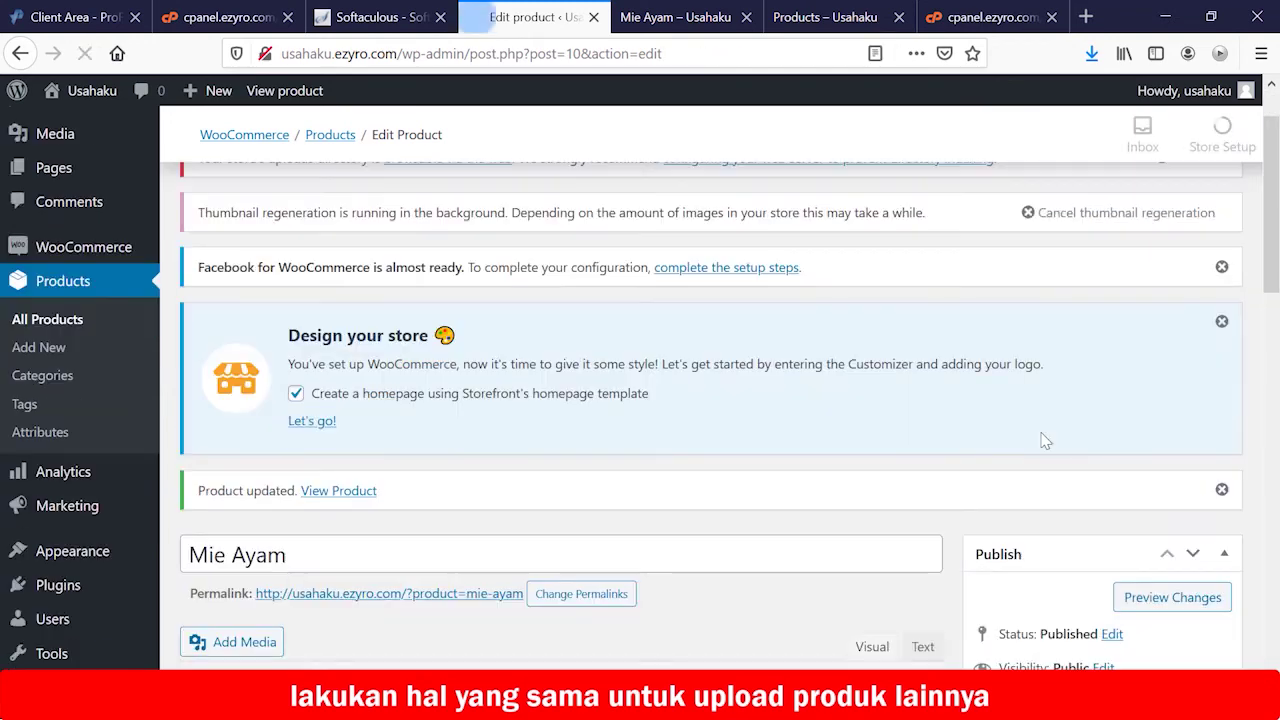
pyautogui.click(746, 17)
pyautogui.click(193, 508)
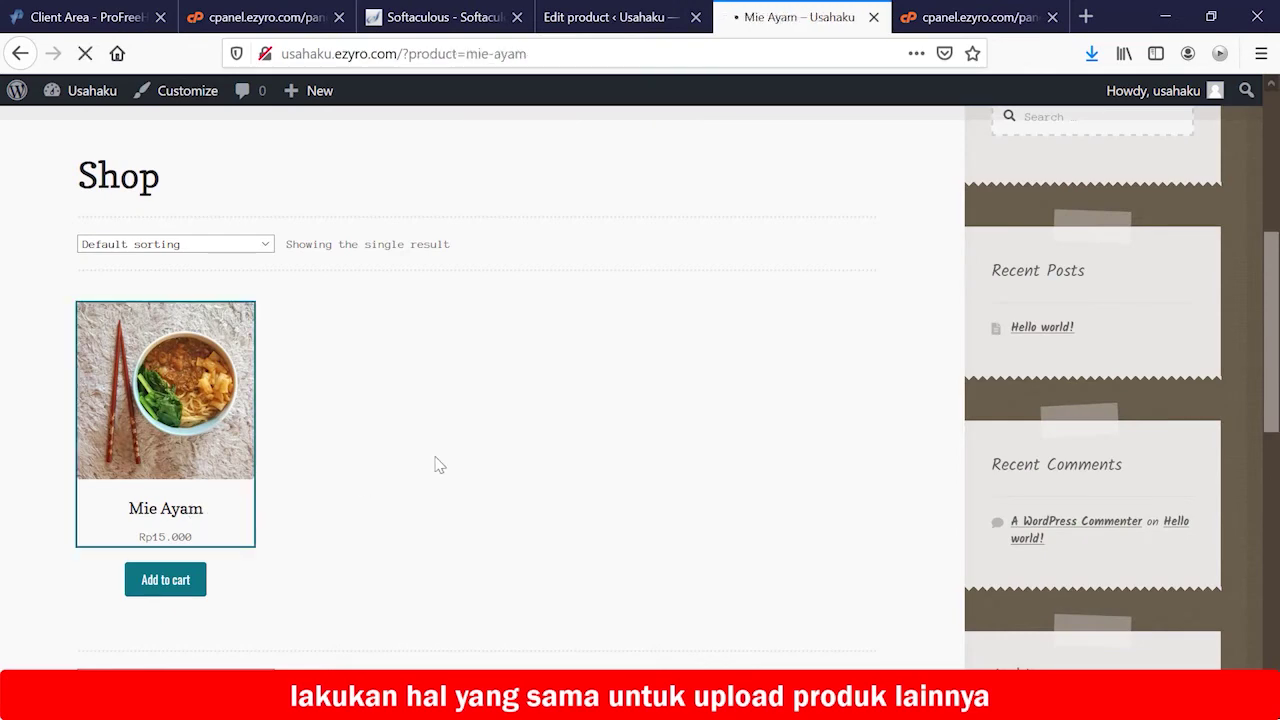
# Review the Mie Ayam page showing Rp15.000, Makanan and mieayam, then return to its edit tab
pyautogui.scroll(-5, 437, 464)
pyautogui.scroll(-3, 437, 464)
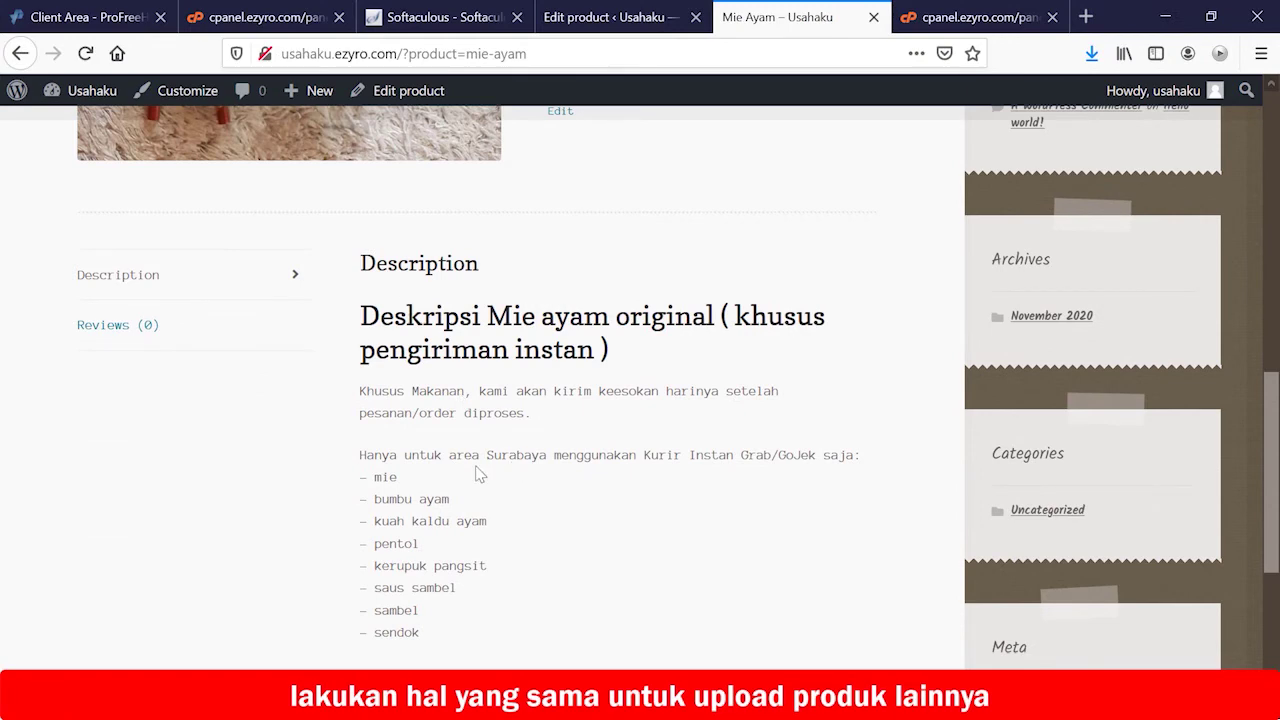
pyautogui.scroll(-2, 479, 474)
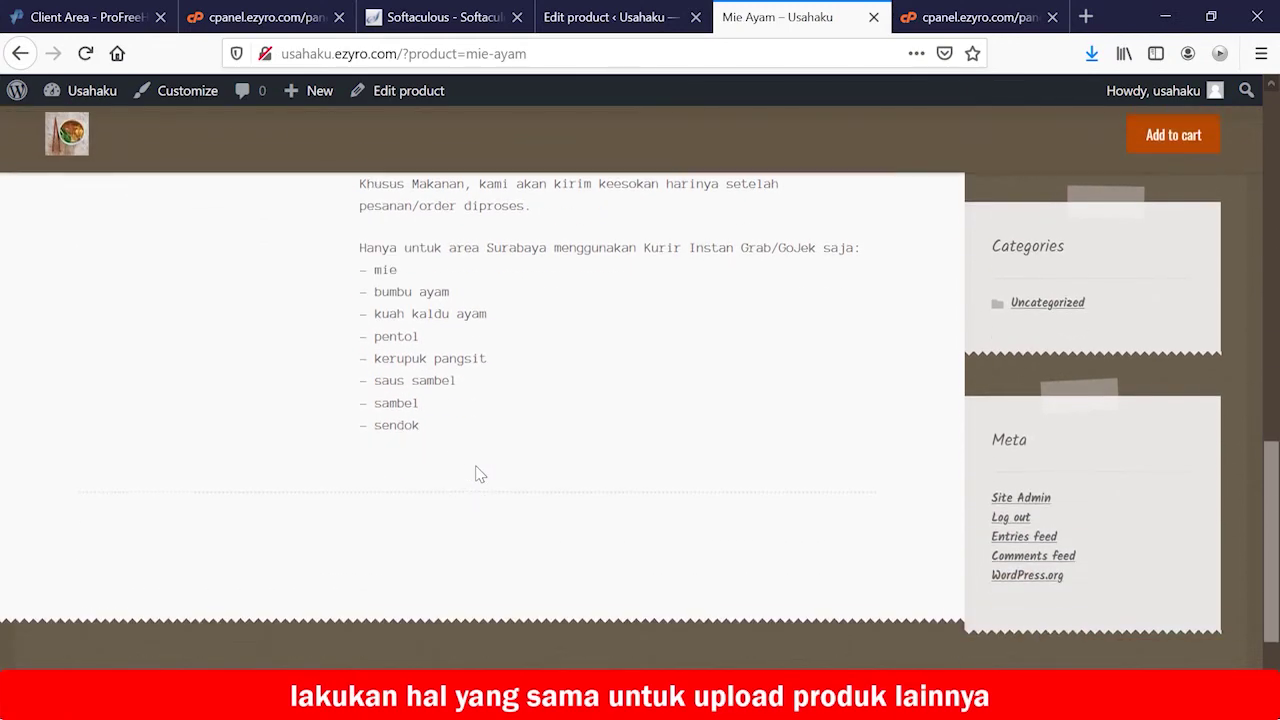
pyautogui.scroll(3, 479, 474)
pyautogui.scroll(6, 479, 474)
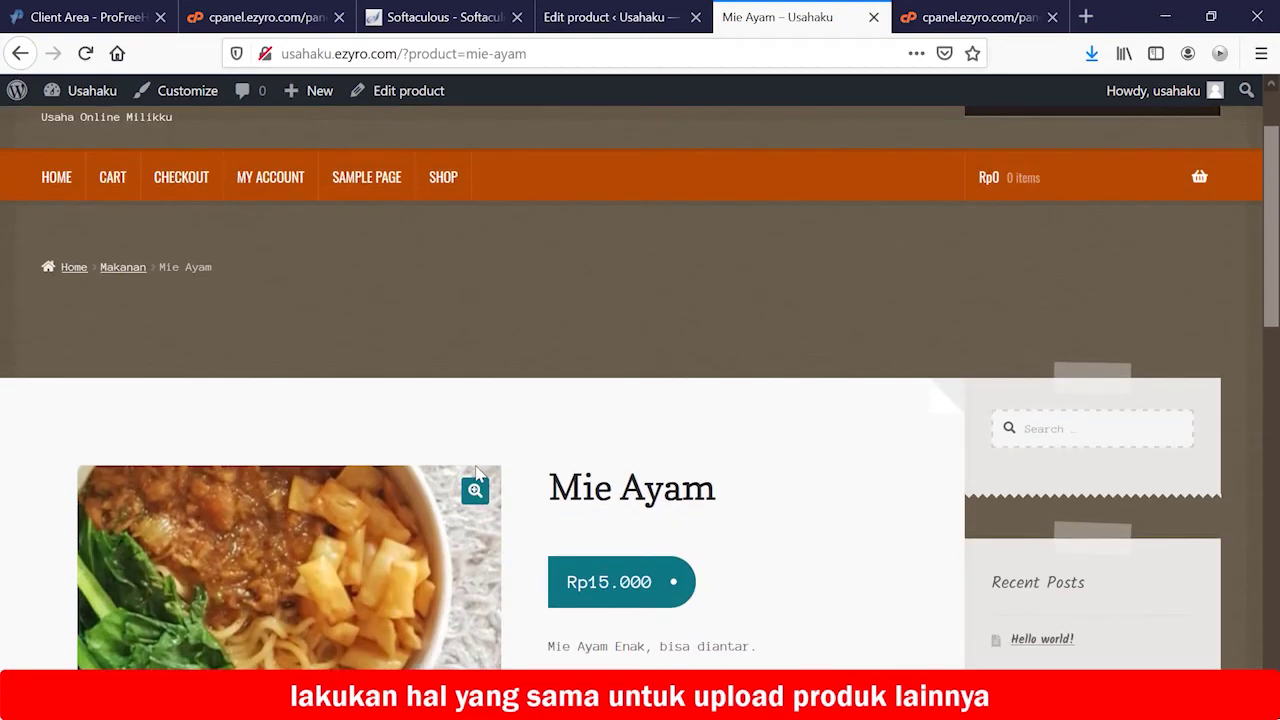
pyautogui.hotkey('ctrl', 'shift', 'Tab')
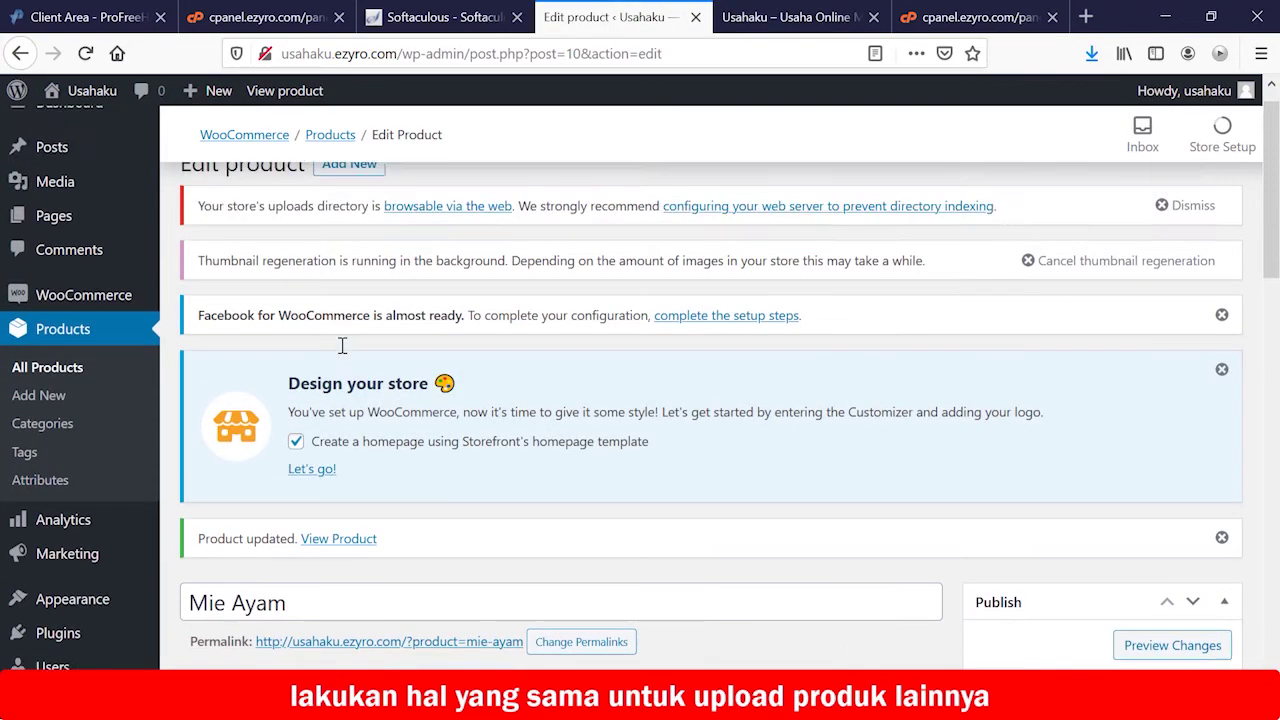
pyautogui.scroll(1, 342, 345)
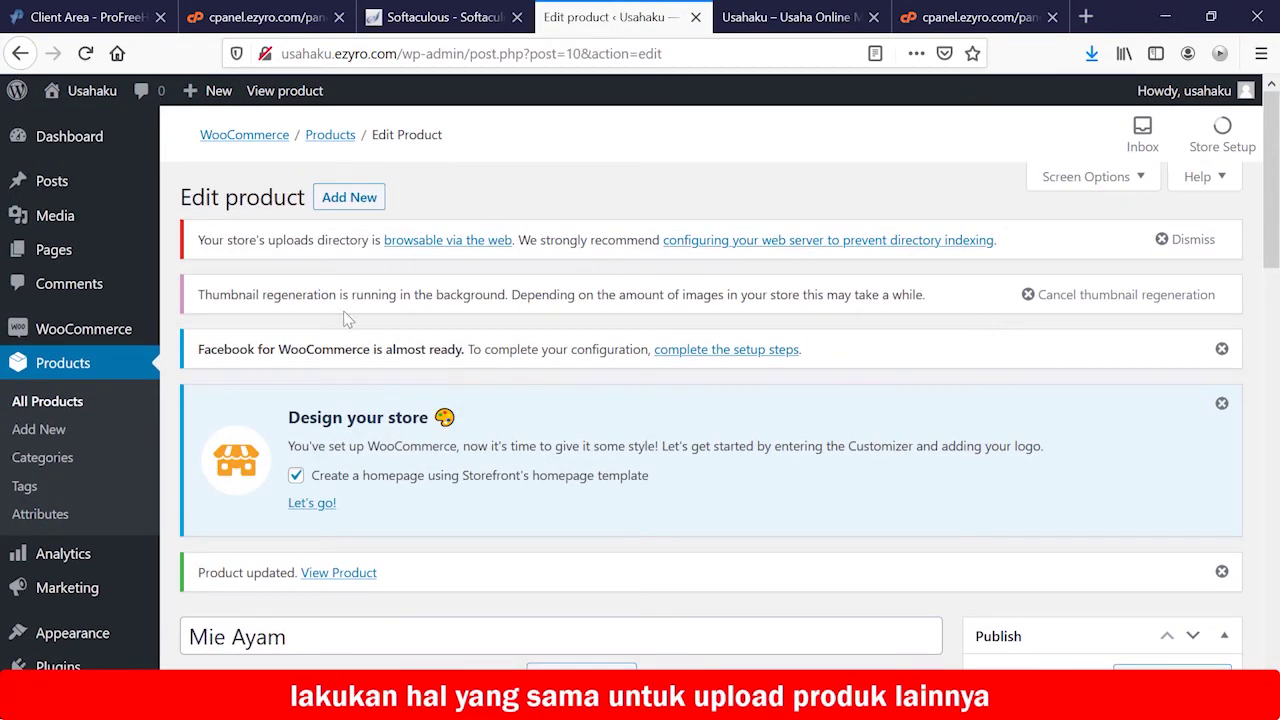
# Start a new product named 'Busana Muslim'
pyautogui.click(349, 199)
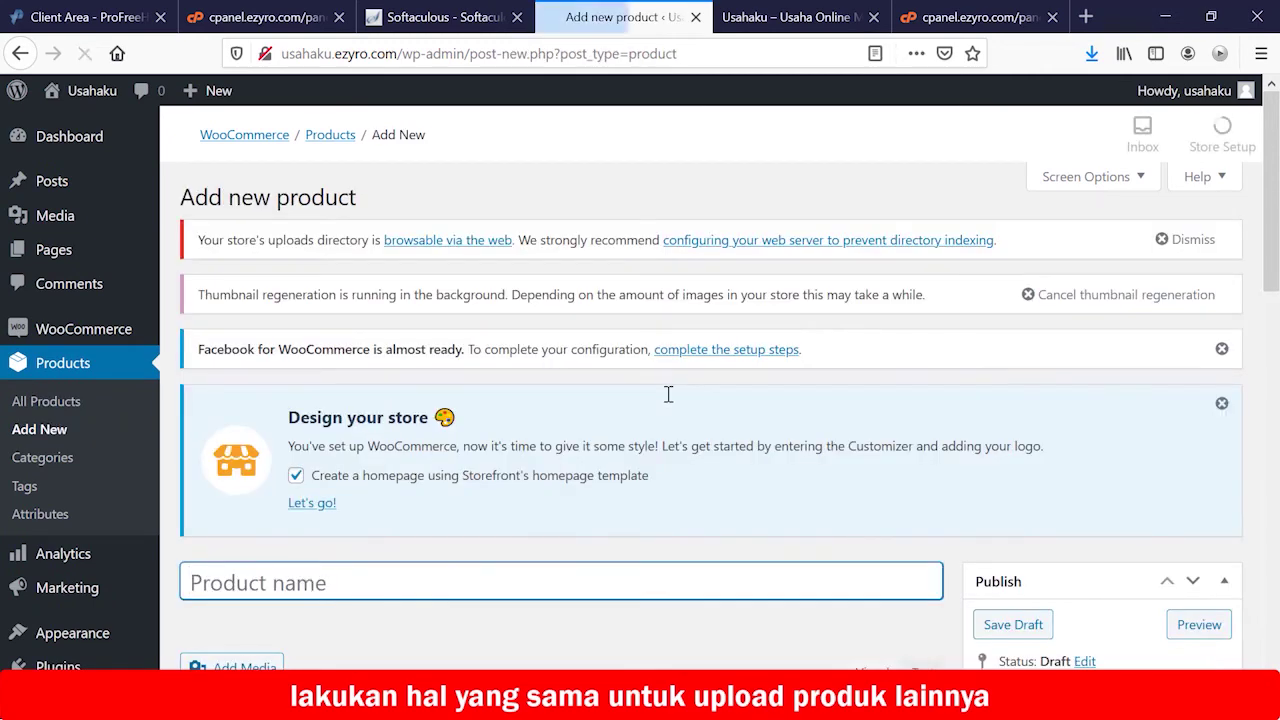
pyautogui.scroll(-3, 668, 396)
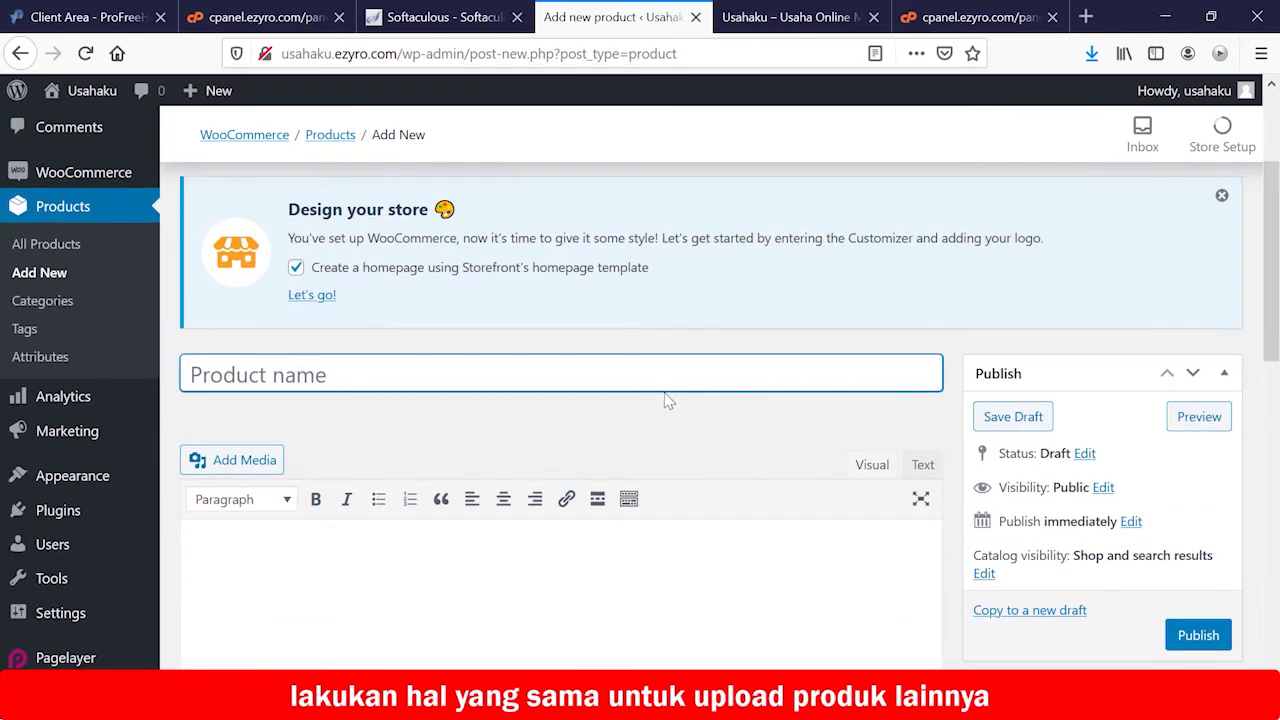
pyautogui.write('Bu')
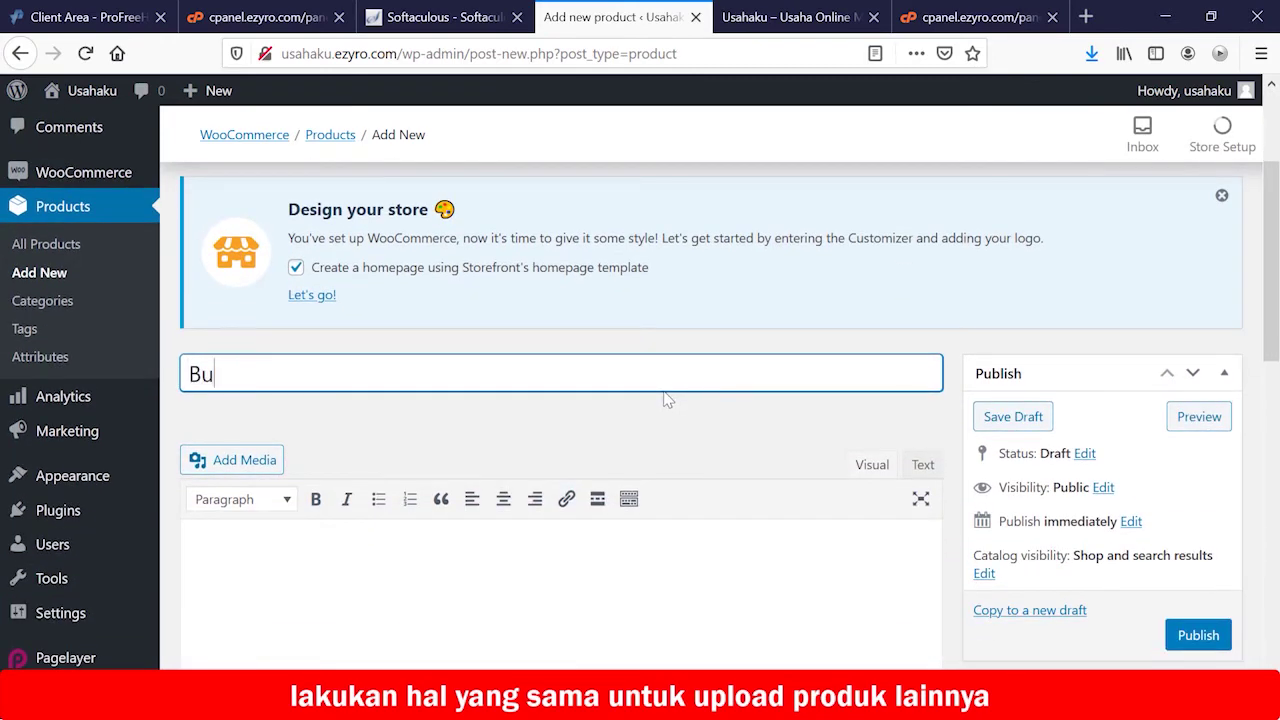
pyautogui.write('sana M')
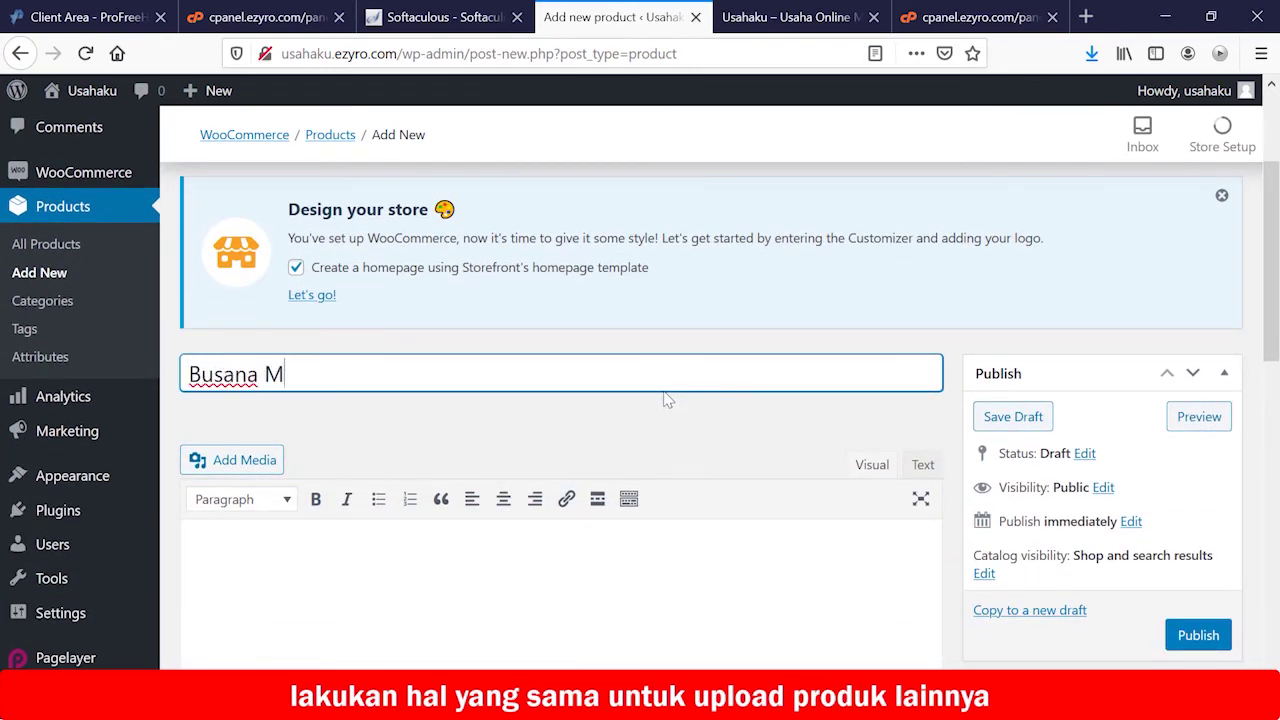
pyautogui.write('uslim')
# Paste the description with Rayon details, sizes XS–XXL and Kode 35–41 colours
pyautogui.click(418, 543)
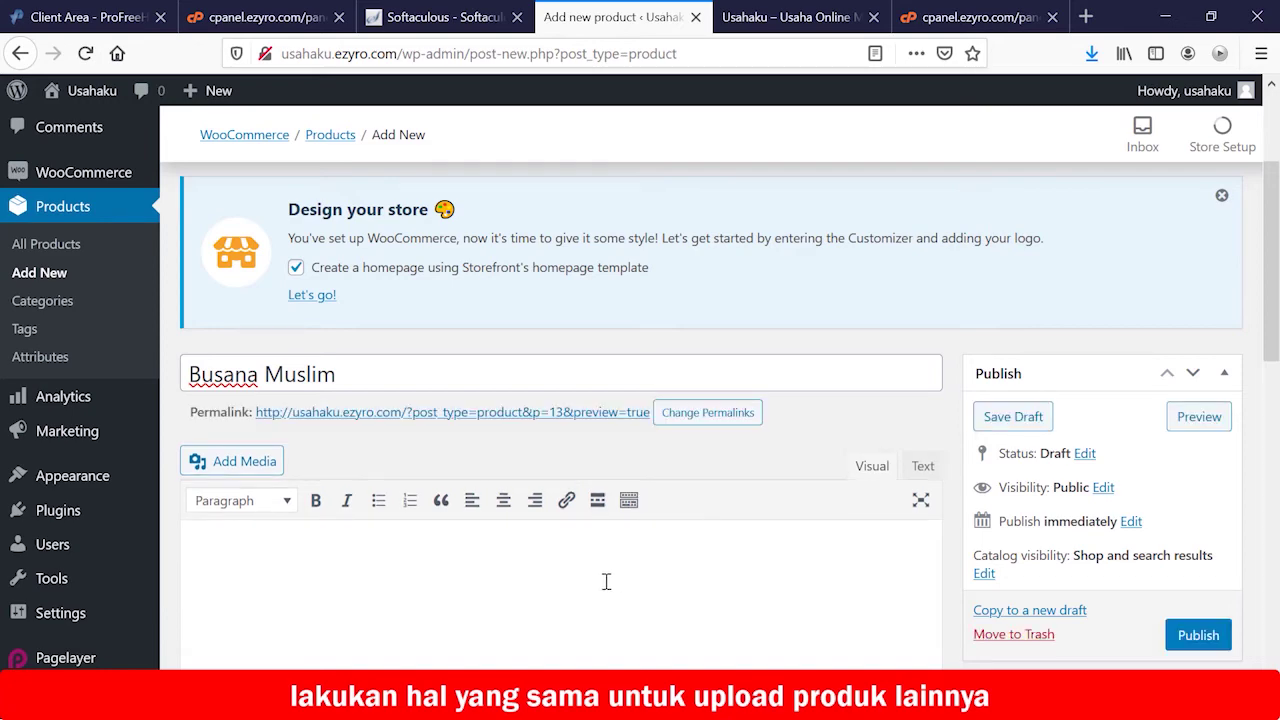
pyautogui.hotkey('ctrl', 'v')
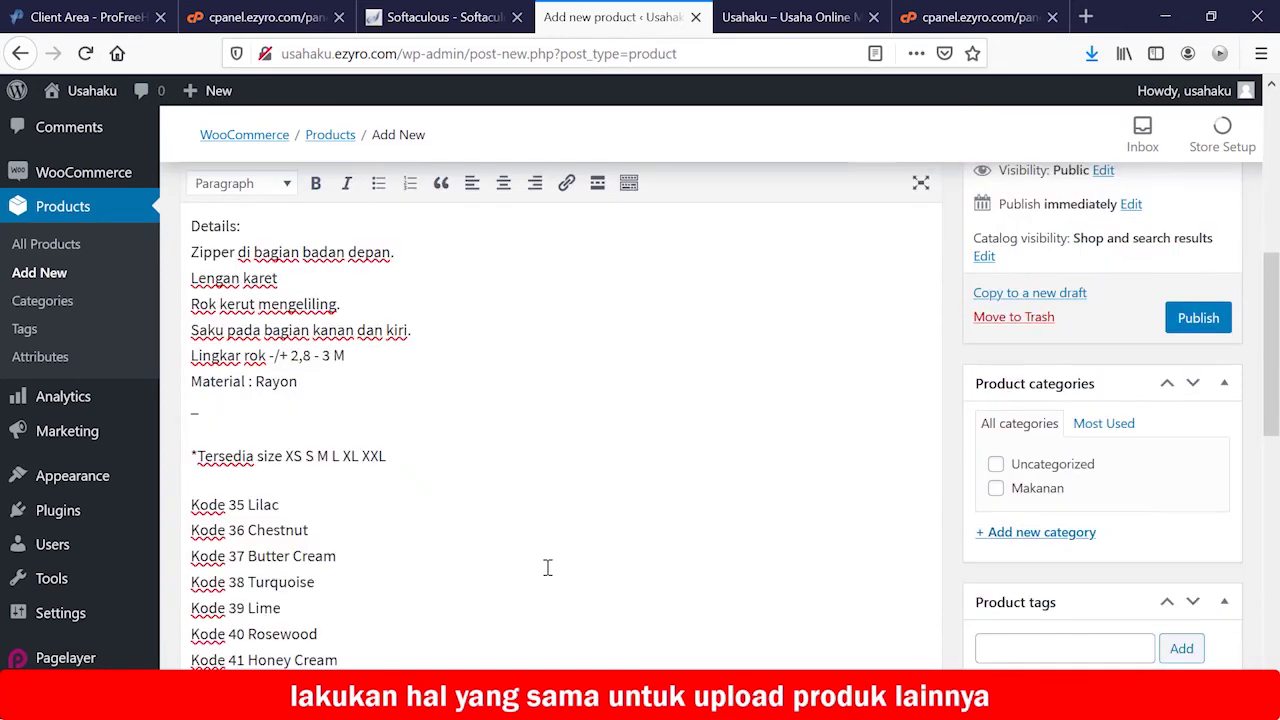
pyautogui.scroll(4, 553, 538)
pyautogui.scroll(-2, 551, 538)
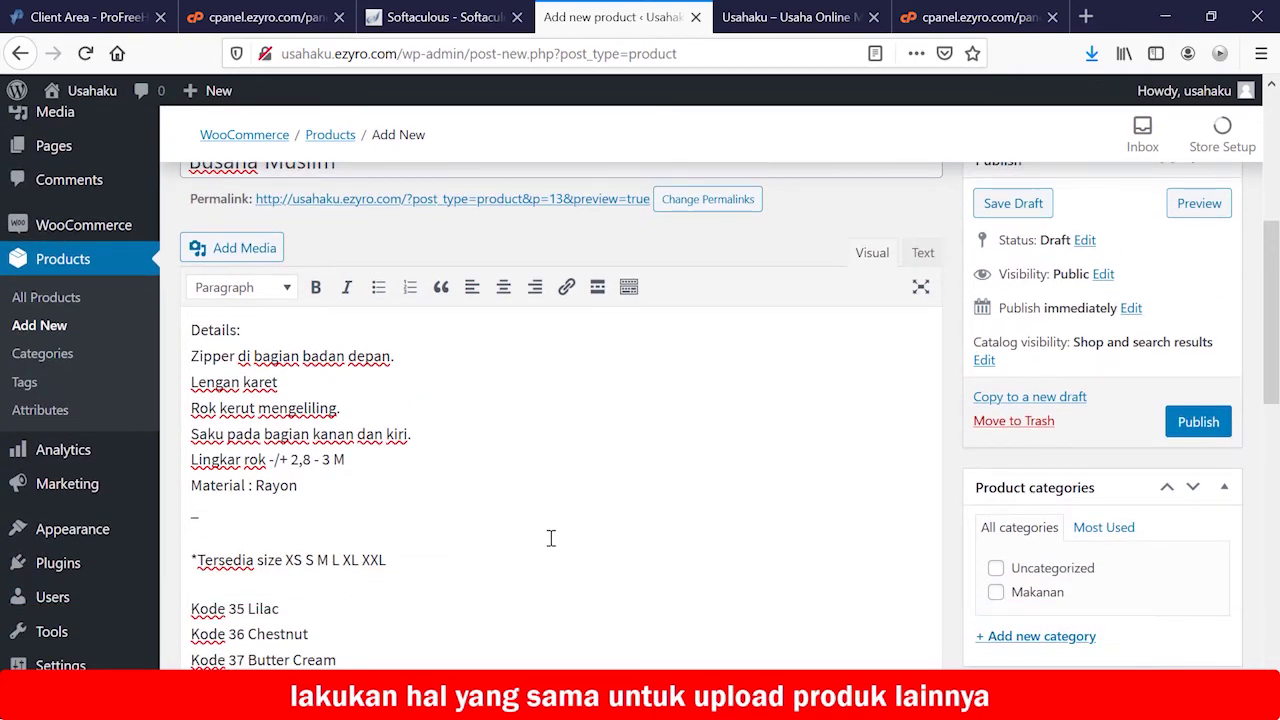
pyautogui.scroll(-2, 641, 539)
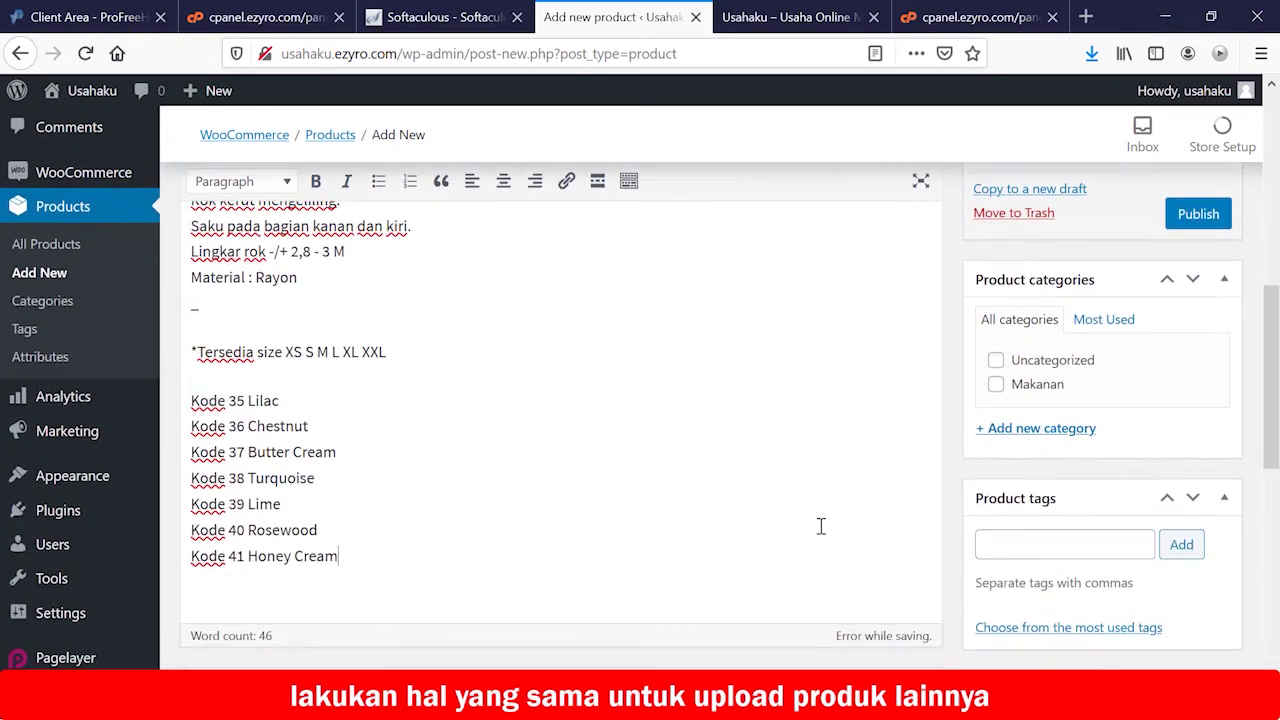
pyautogui.click(1066, 429)
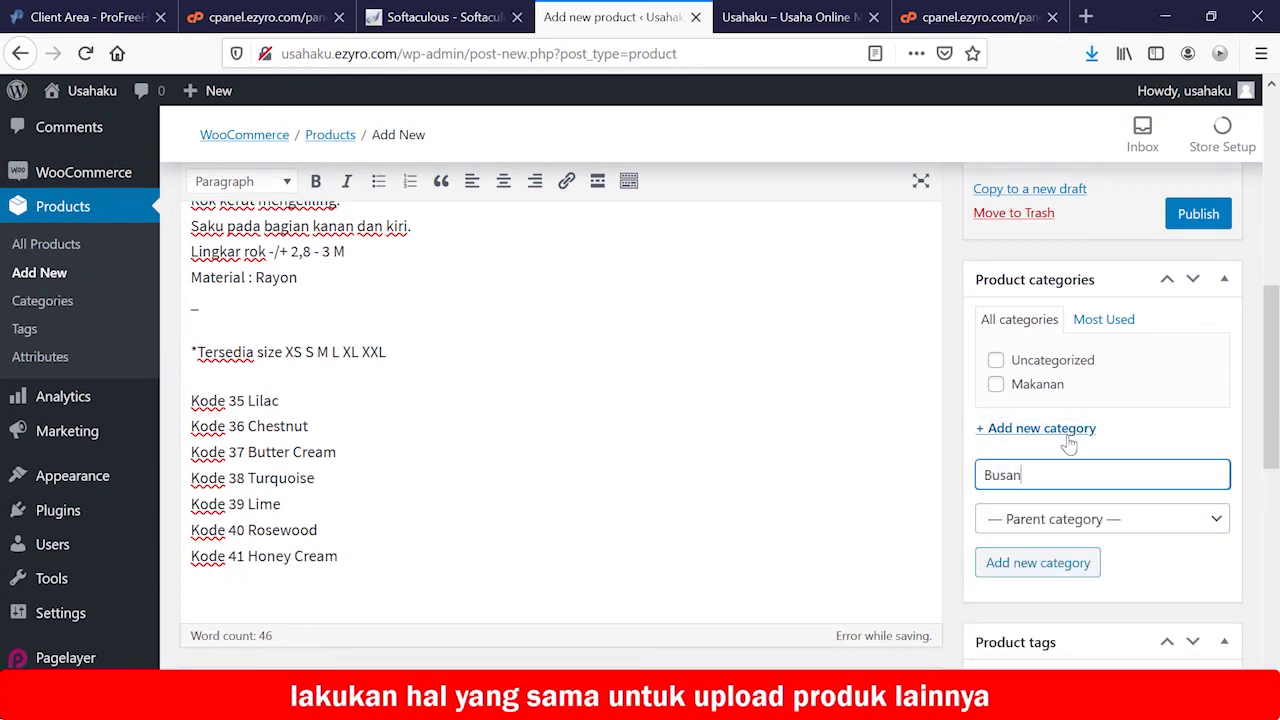
# Add a new 'Busana' category to the product and bring up the product image picker
pyautogui.click(1055, 568)
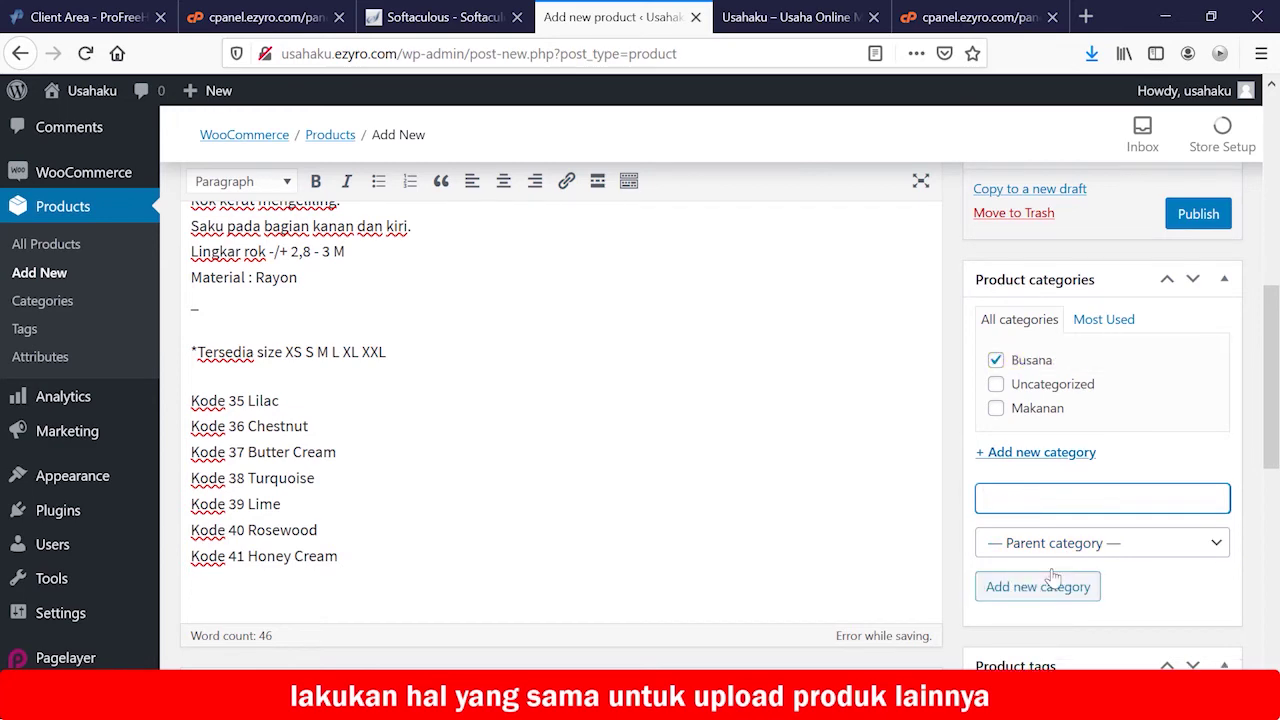
pyautogui.scroll(-2, 1147, 585)
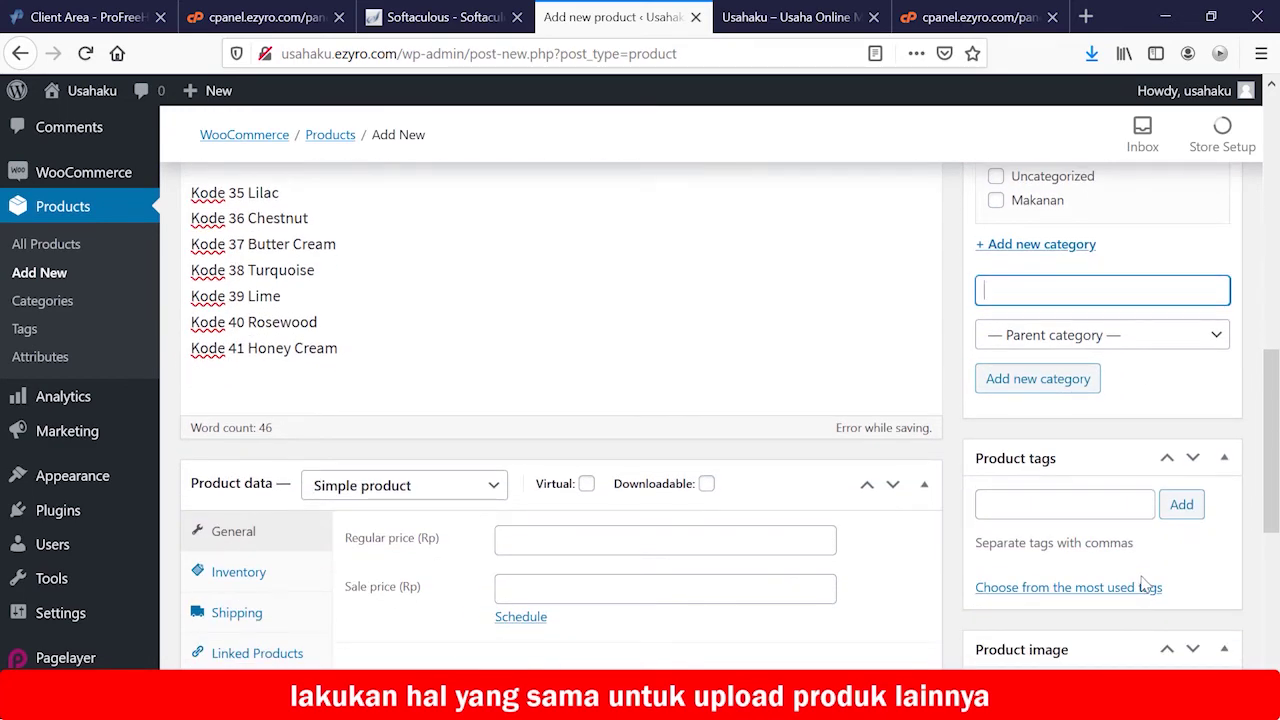
pyautogui.scroll(-1, 1147, 585)
pyautogui.click(1057, 588)
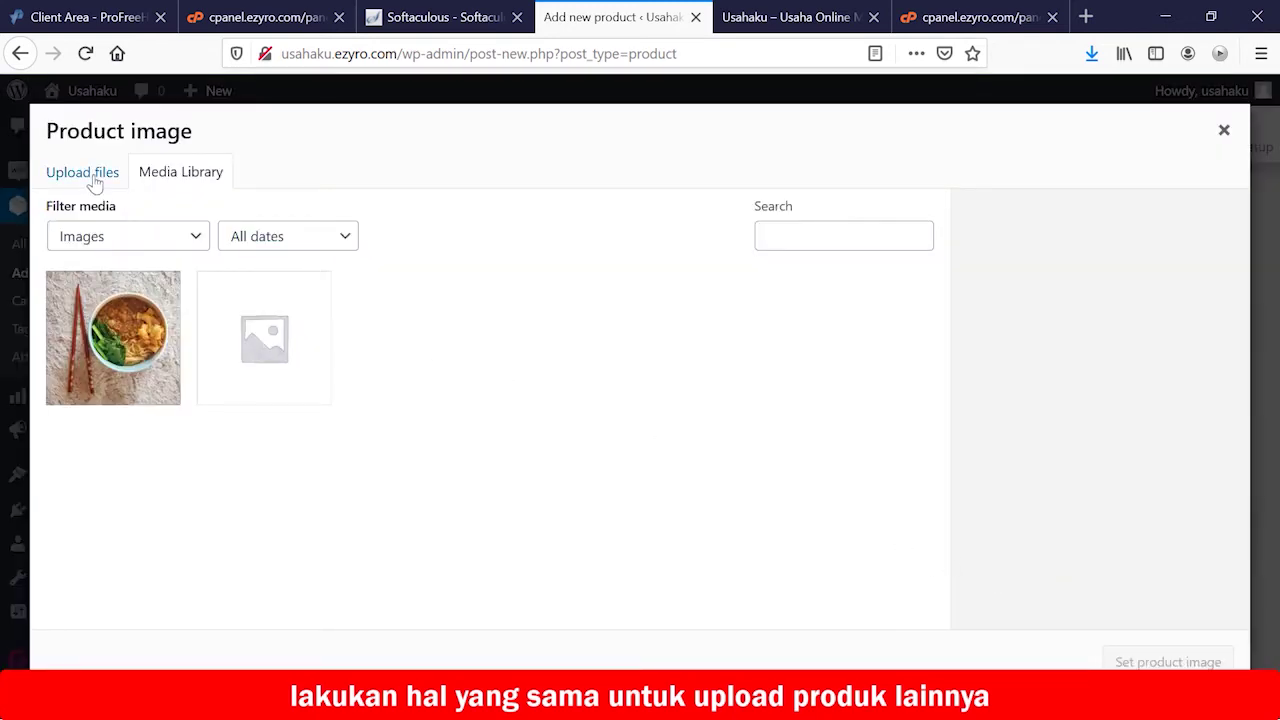
# Upload busana_muslim.jpg and set it as the Busana Muslim product image
pyautogui.click(84, 173)
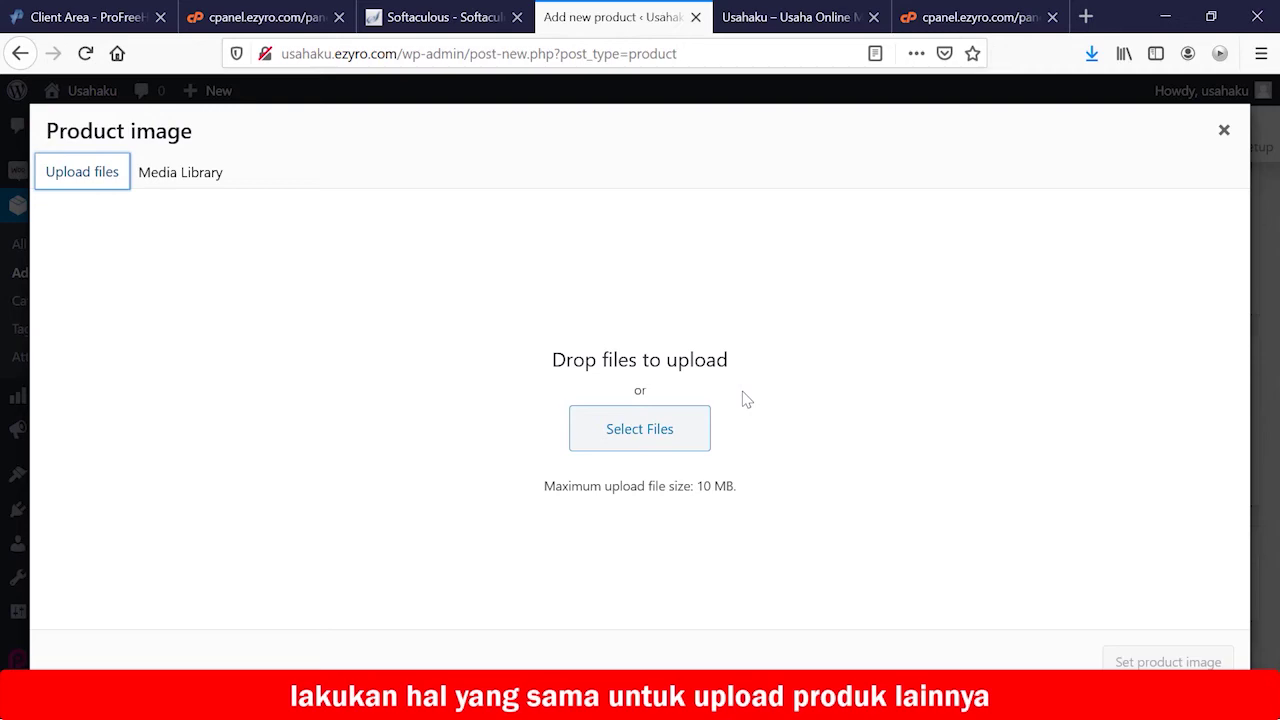
pyautogui.click(657, 429)
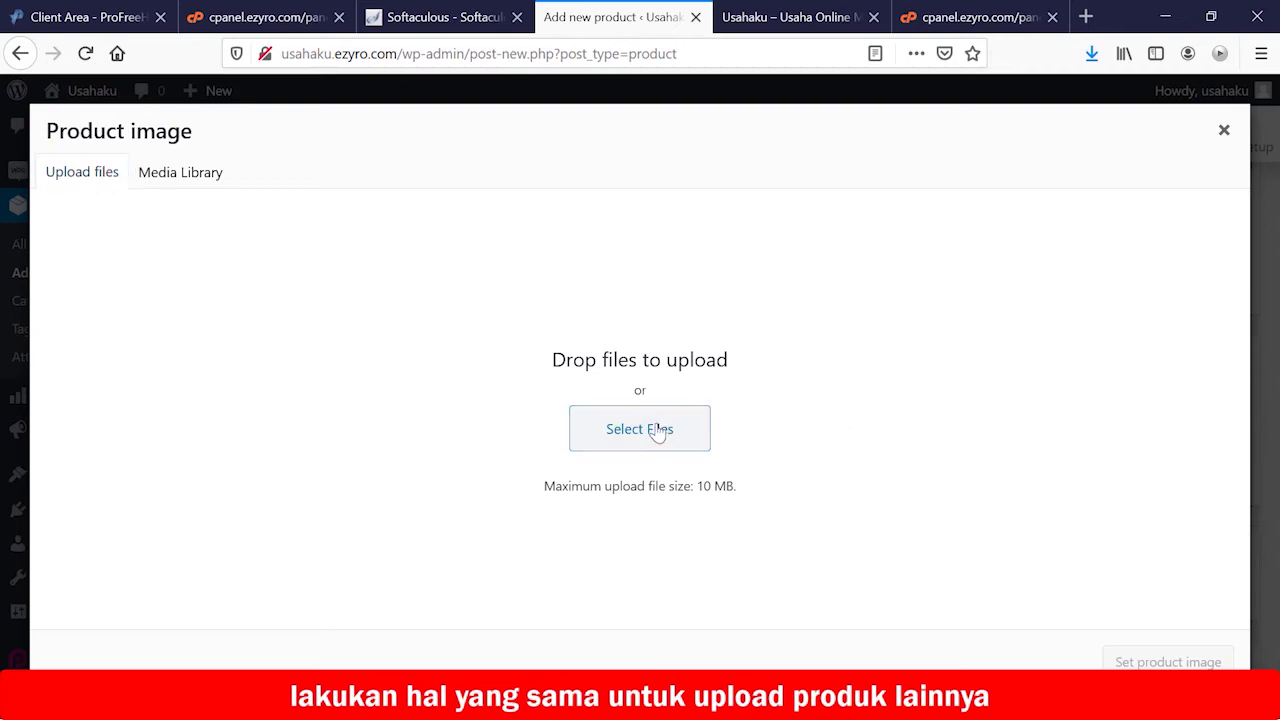
pyautogui.doubleClick(280, 173)
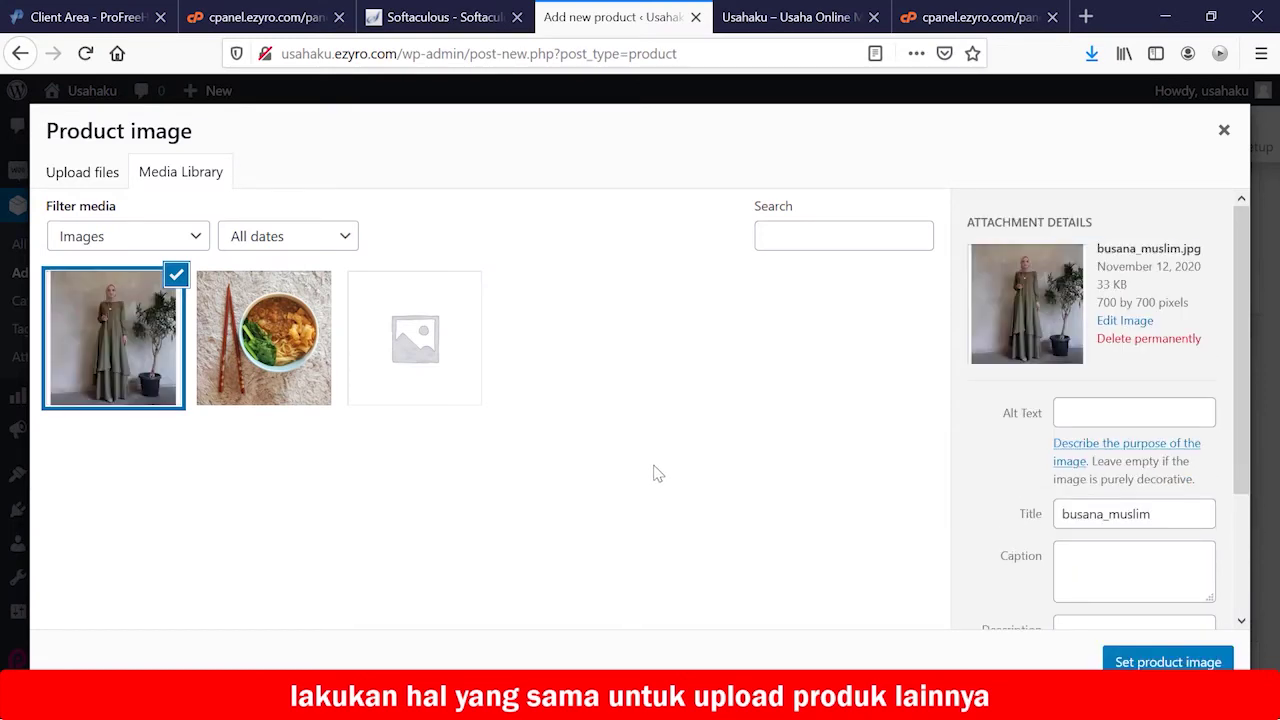
pyautogui.click(1135, 662)
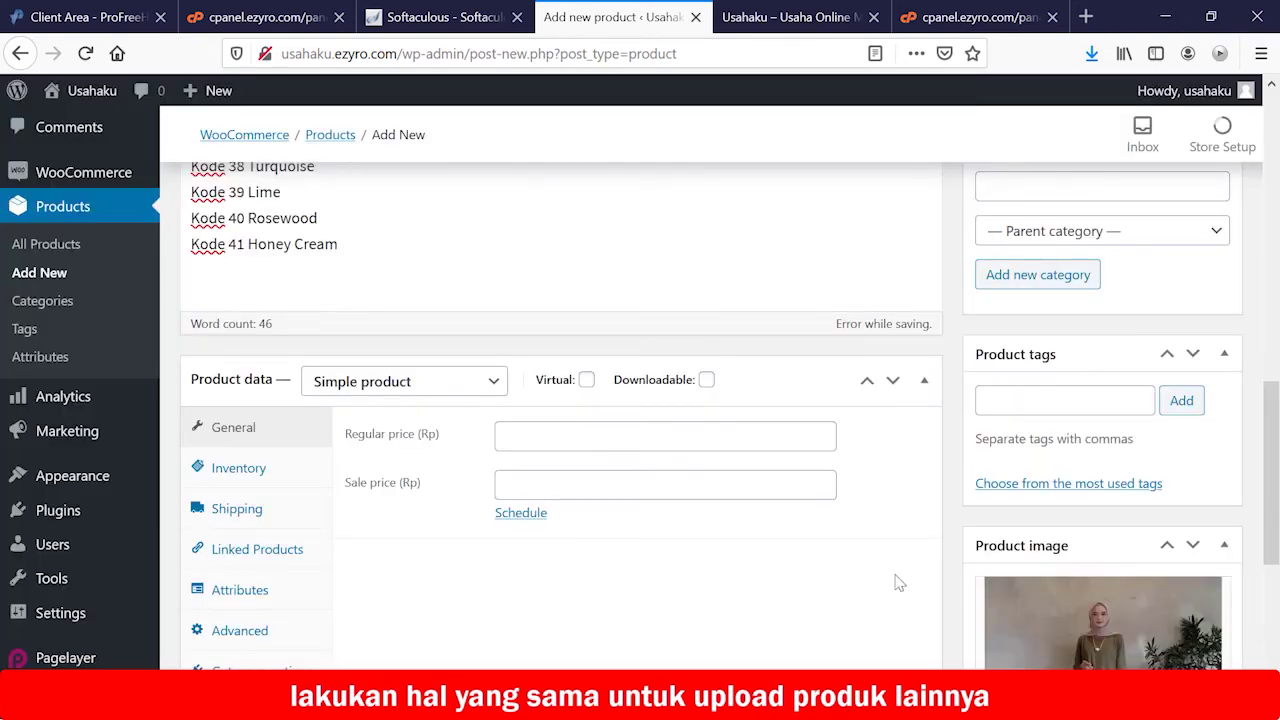
# Give Busana Muslim a regular price of 165000 and publish the product
pyautogui.click(594, 436)
pyautogui.write('165000')
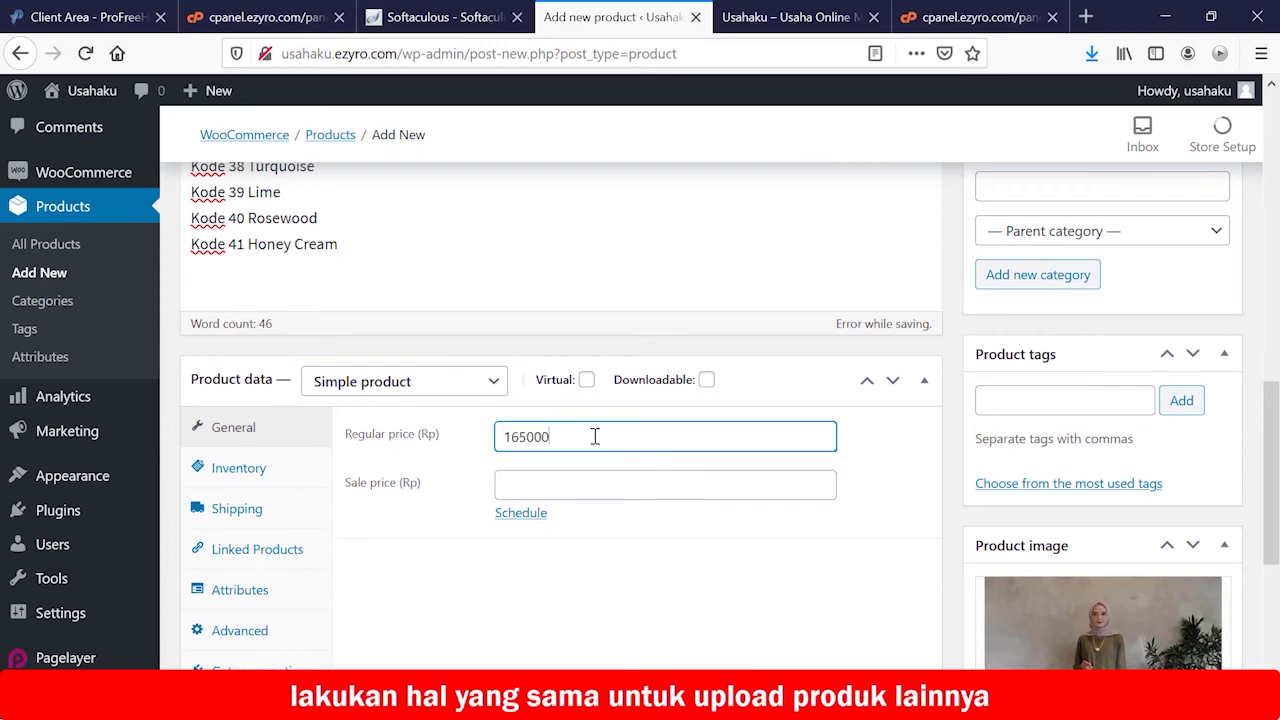
pyautogui.click(905, 520)
pyautogui.scroll(-3, 940, 547)
pyautogui.scroll(-1, 940, 547)
pyautogui.scroll(10, 938, 546)
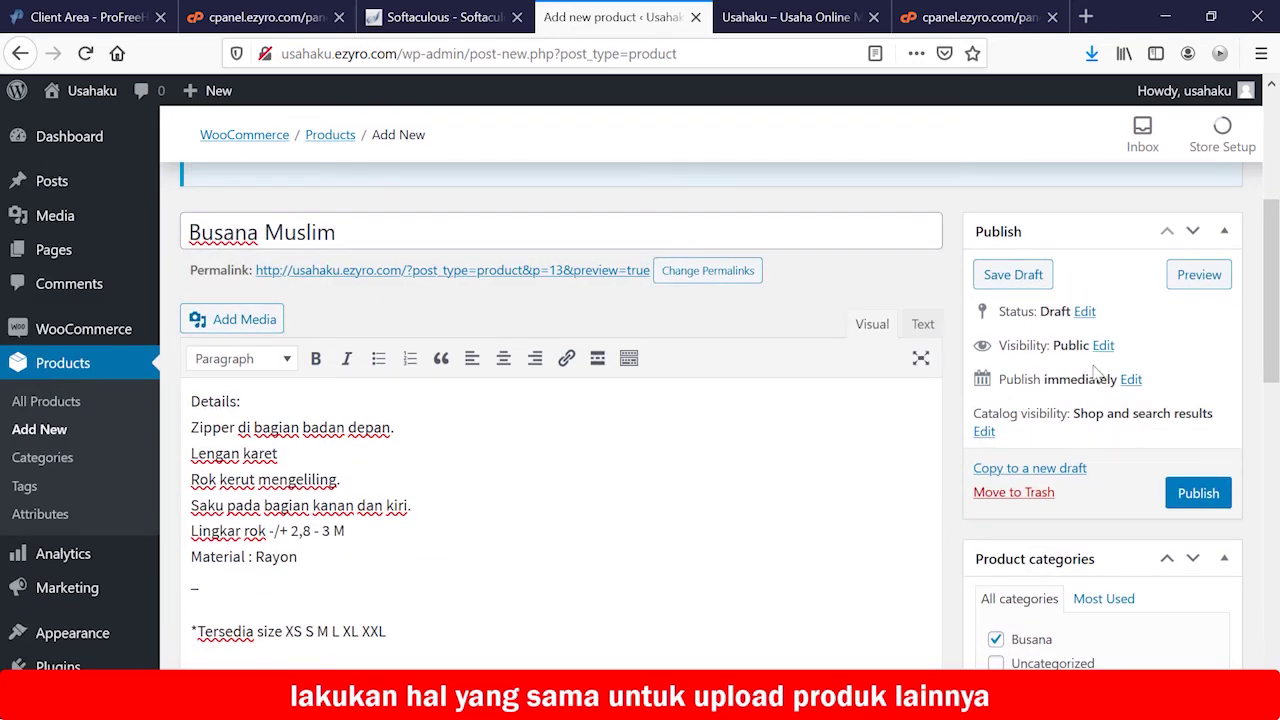
pyautogui.click(1187, 495)
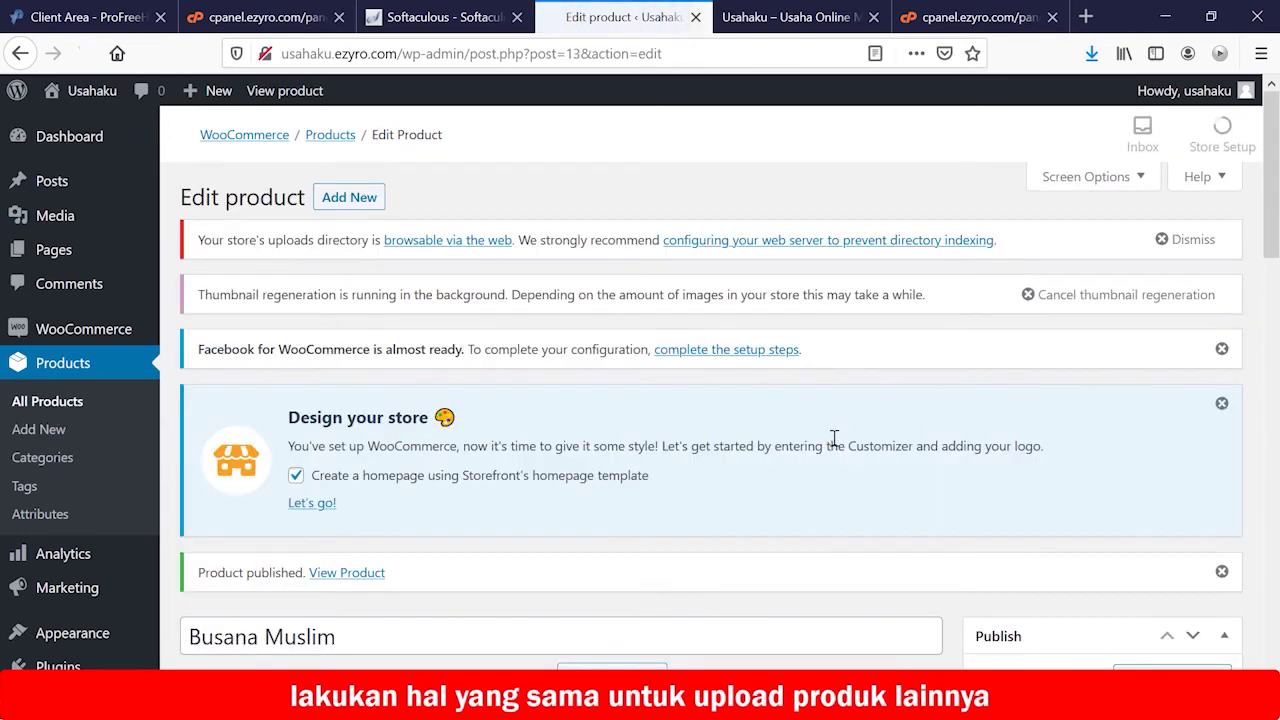
pyautogui.scroll(-5, 835, 437)
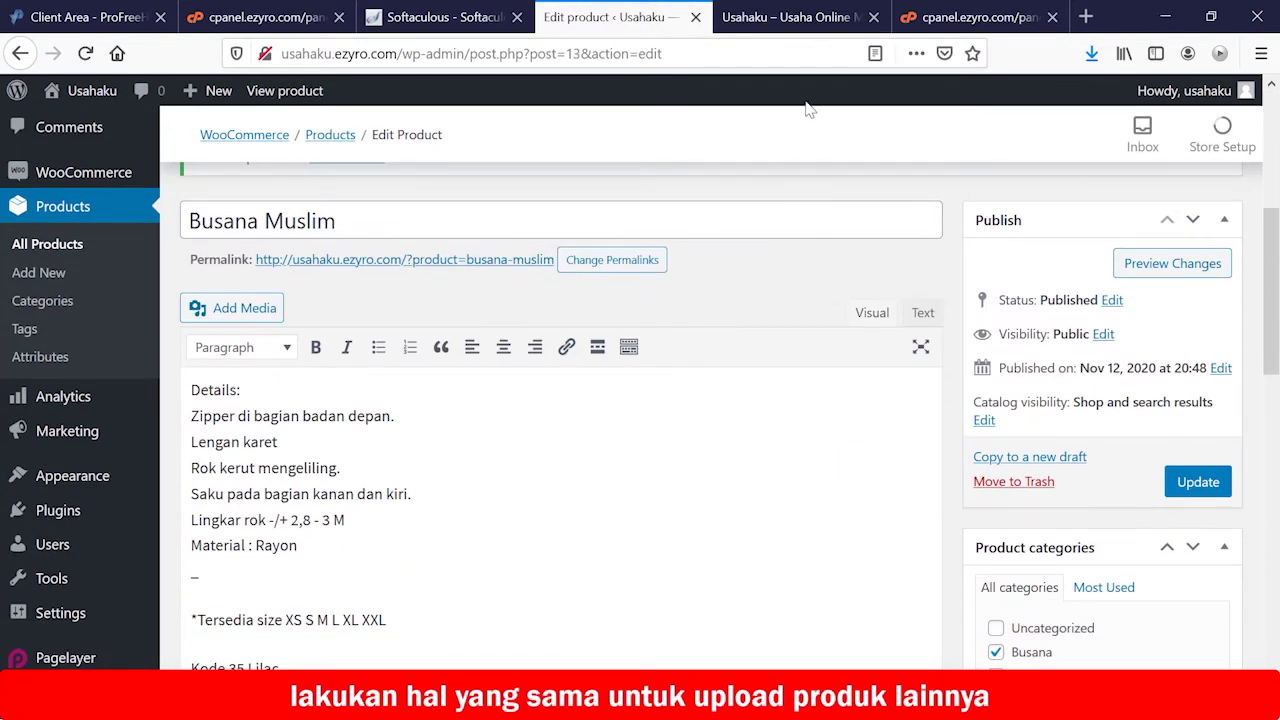
# Go to the storefront Shop page and view the Busana Muslim product page
pyautogui.click(790, 19)
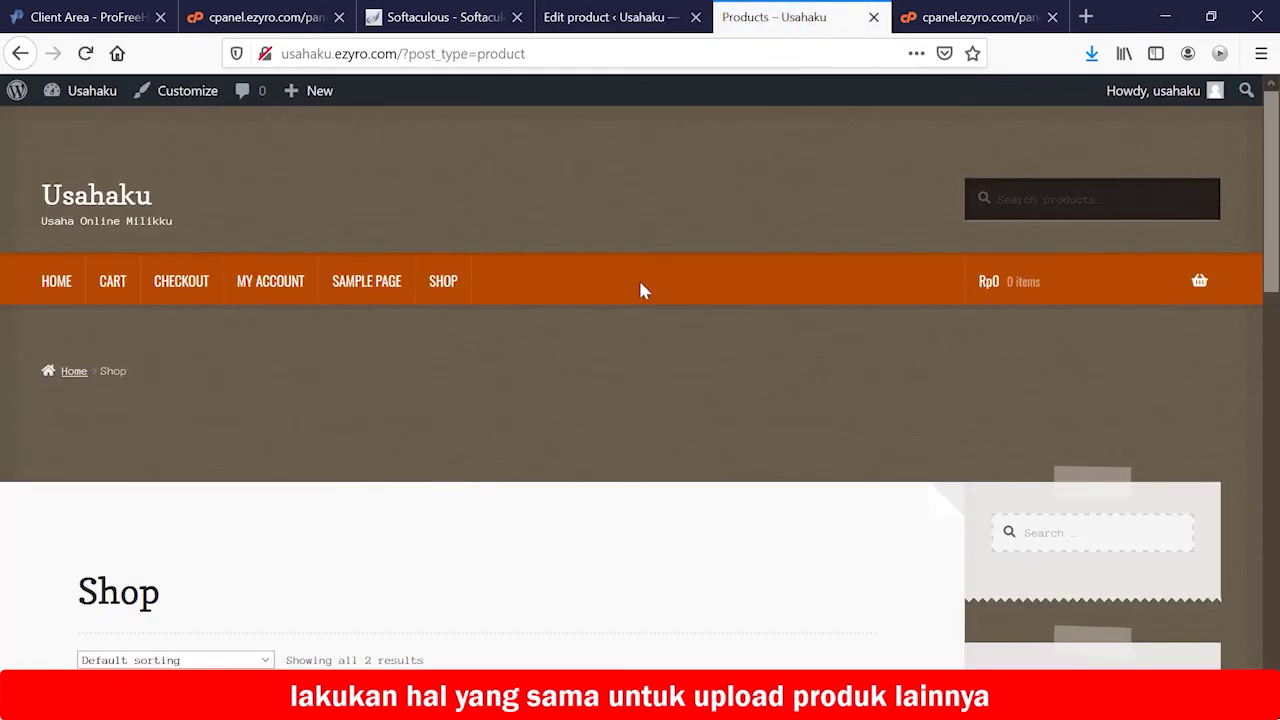
pyautogui.scroll(-5, 641, 290)
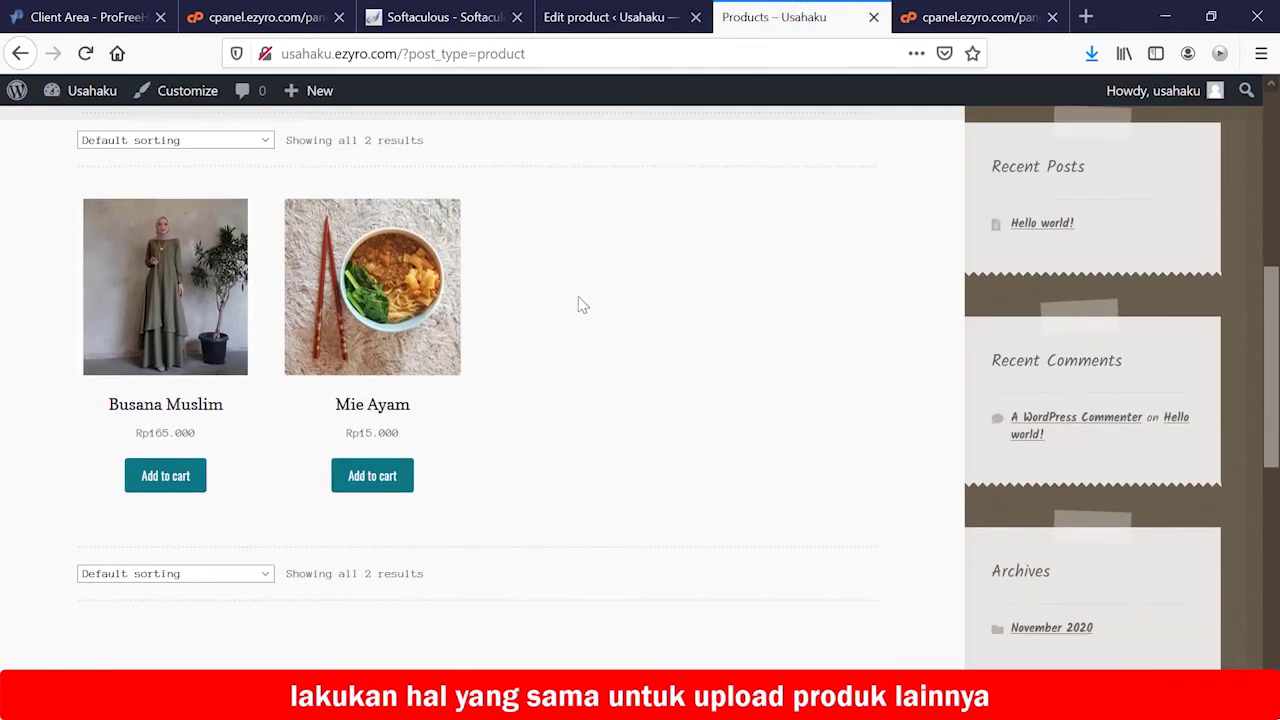
pyautogui.click(176, 360)
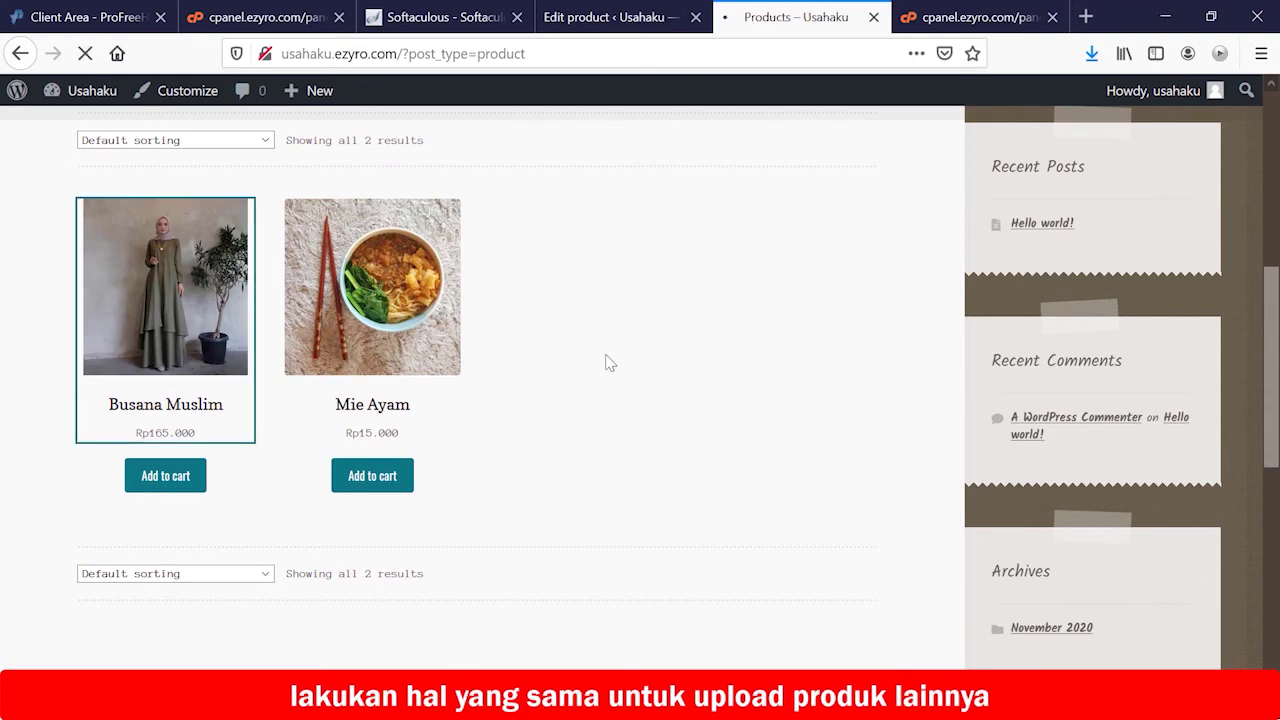
pyautogui.scroll(-3, 608, 362)
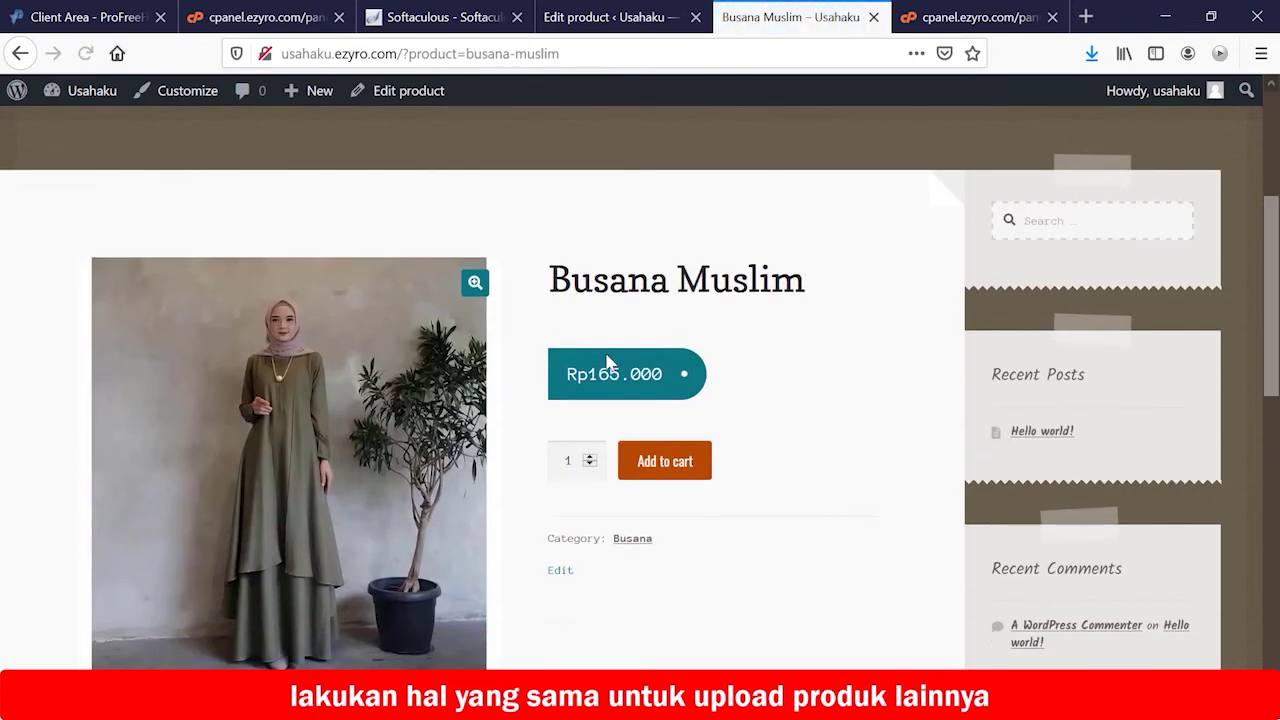
pyautogui.scroll(-8, 606, 362)
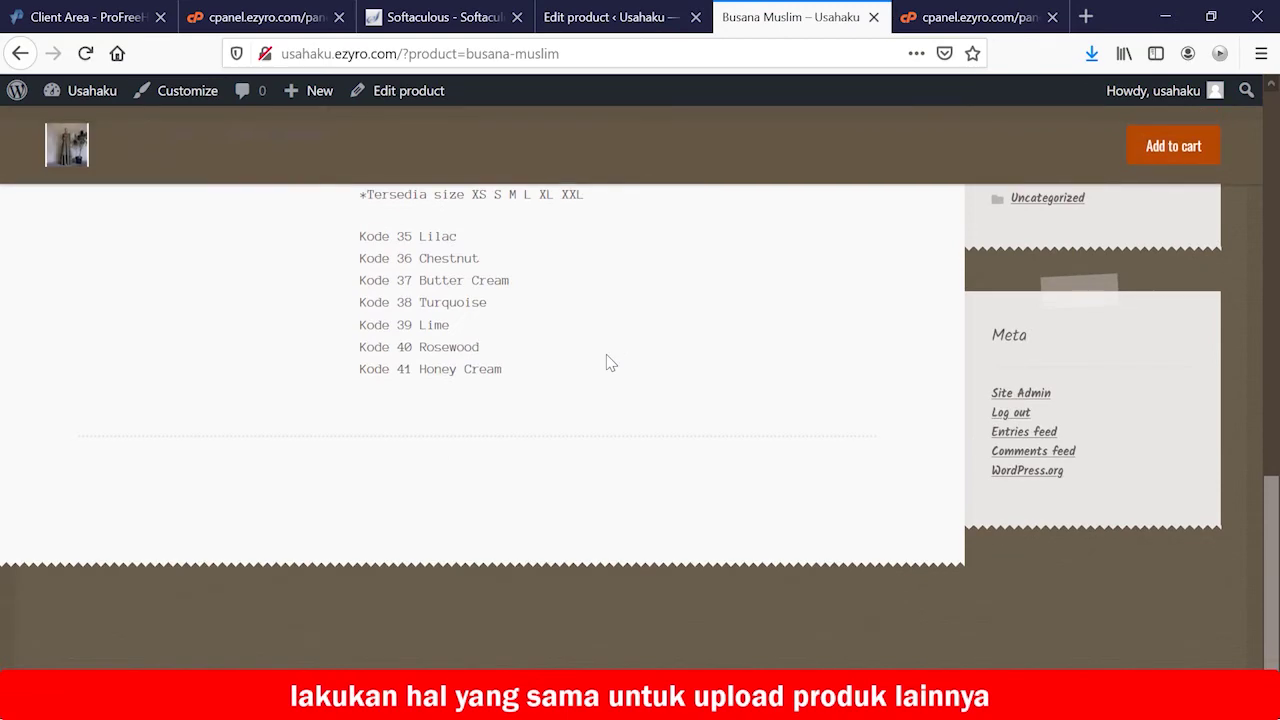
pyautogui.scroll(7, 606, 355)
pyautogui.scroll(4, 606, 355)
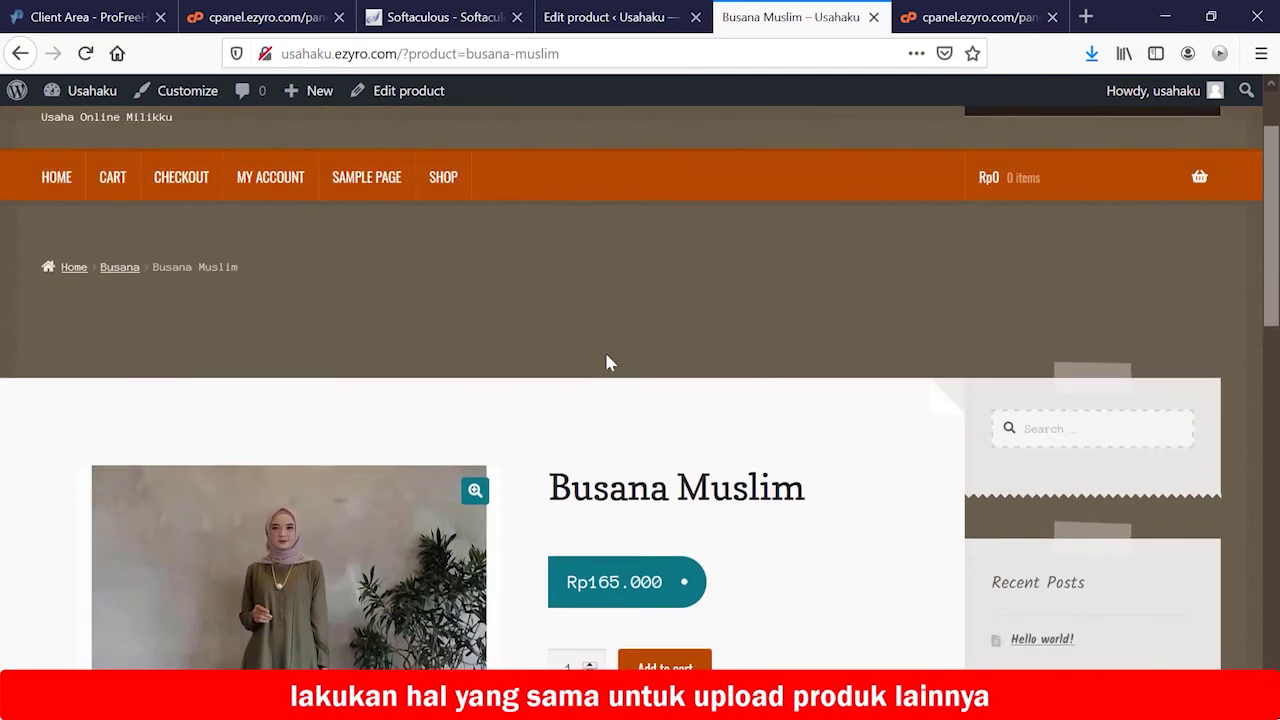
# Return to the Shop page and scroll through the listed products
pyautogui.click(430, 188)
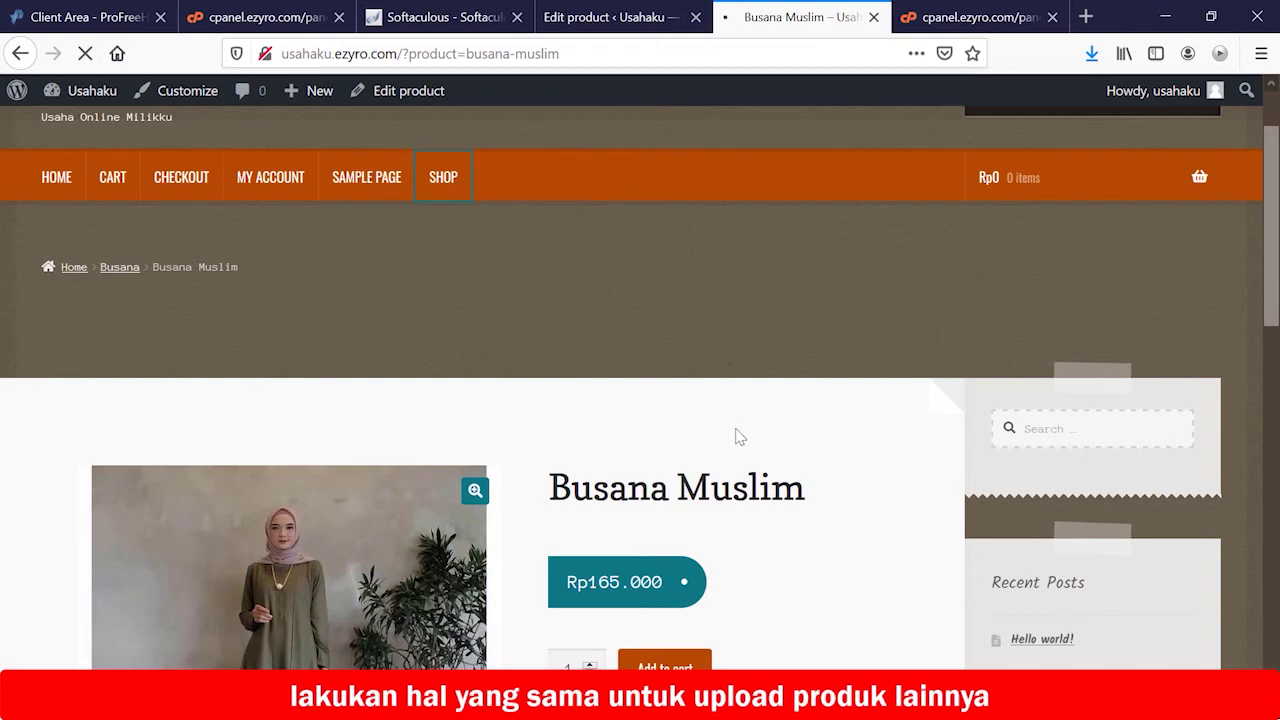
pyautogui.scroll(-3, 736, 436)
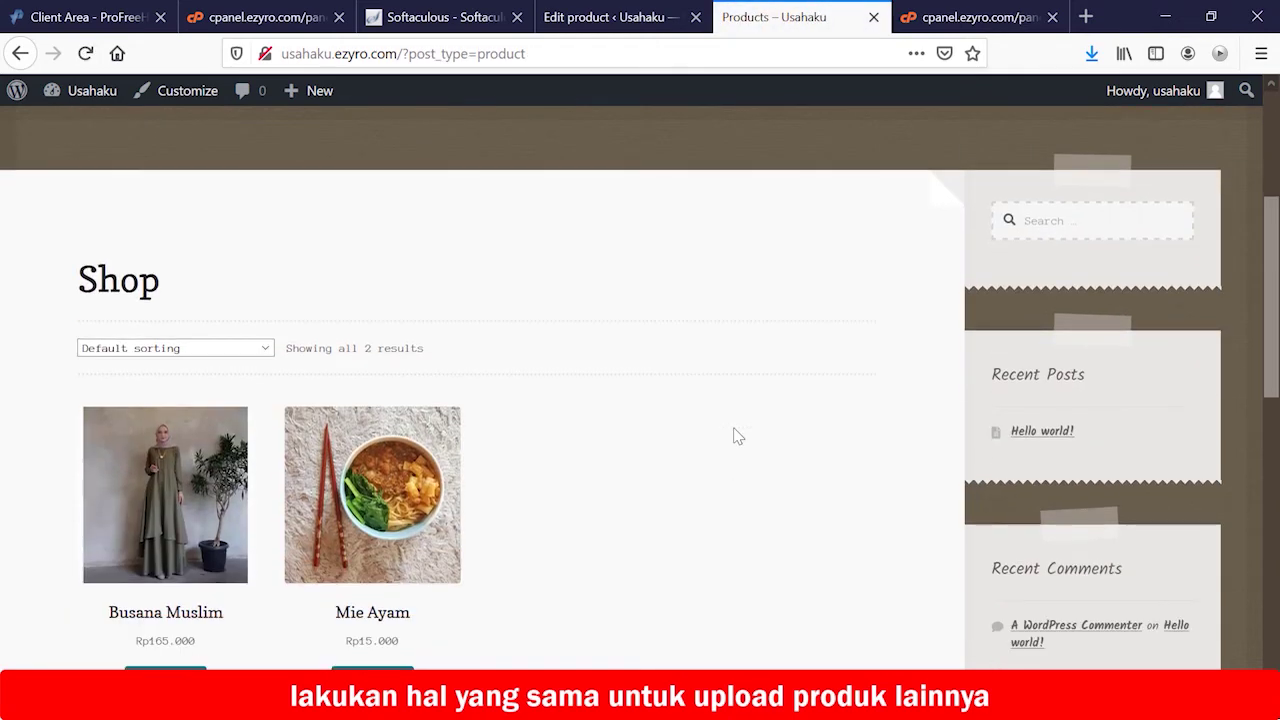
pyautogui.scroll(-2, 738, 436)
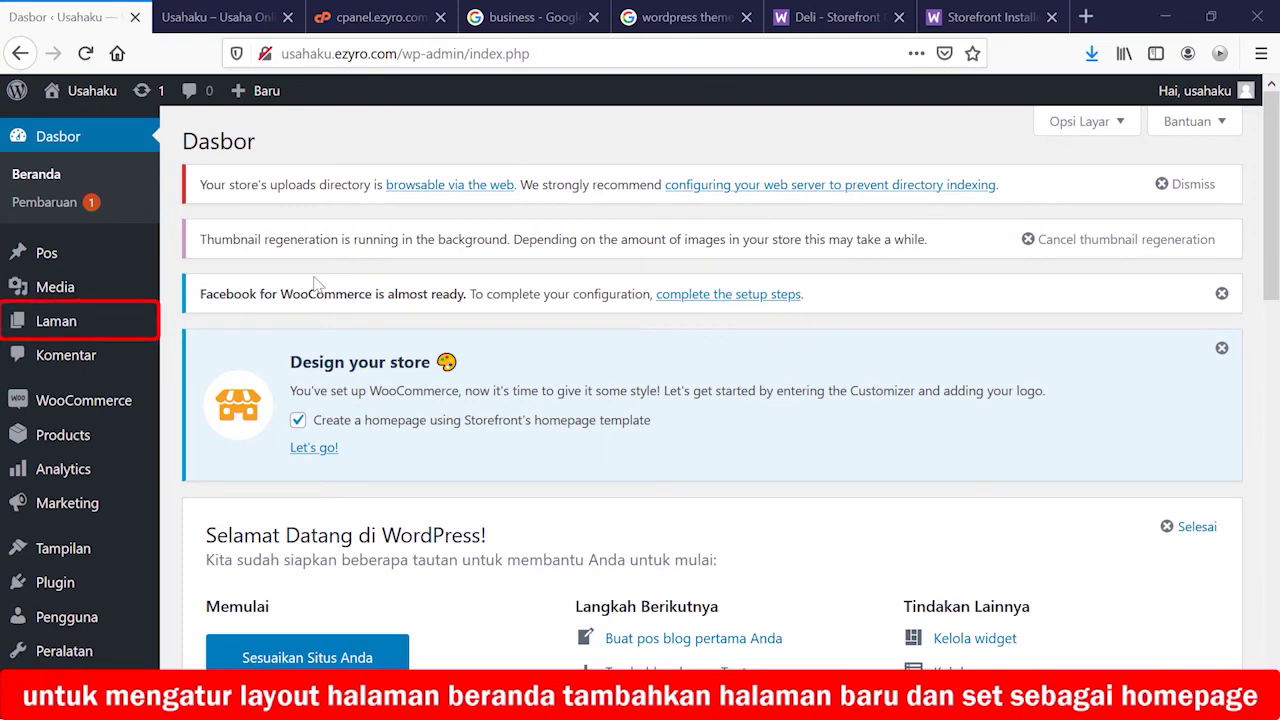
# From the Semua Laman list, start a new untitled page with Tambah Baru
pyautogui.moveTo(106, 331)
pyautogui.click(197, 328)
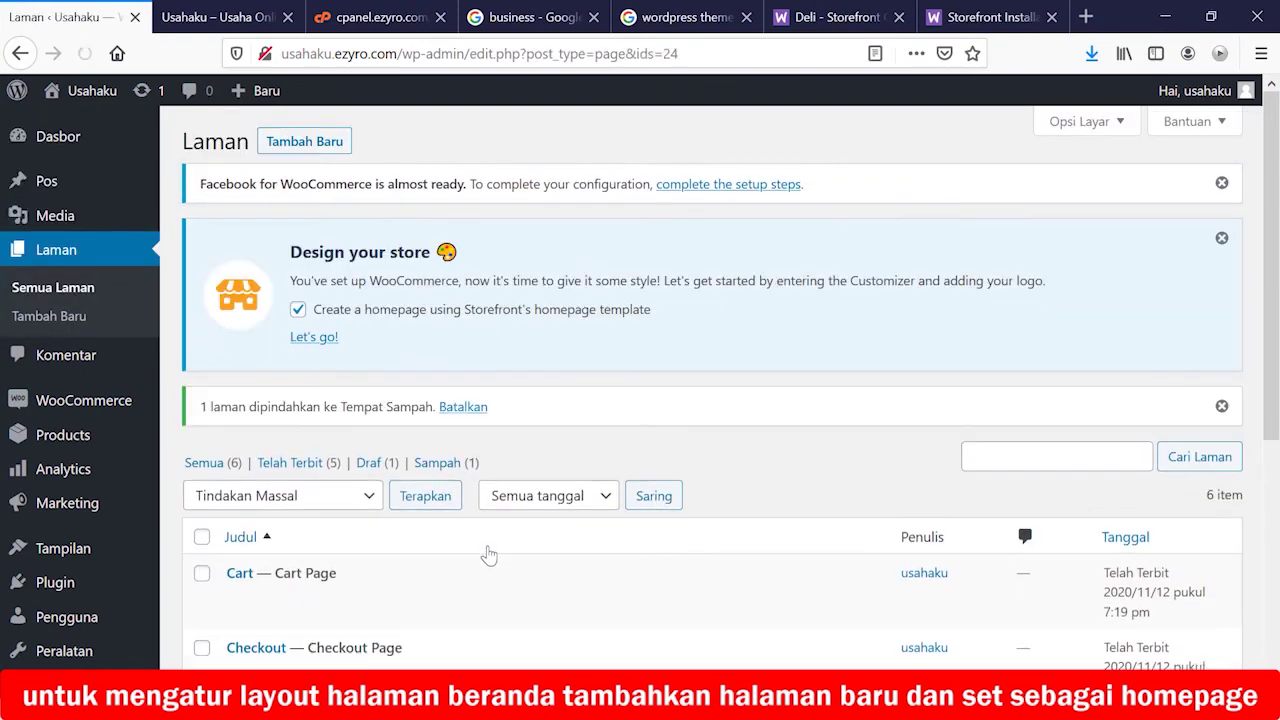
pyautogui.scroll(-5, 490, 548)
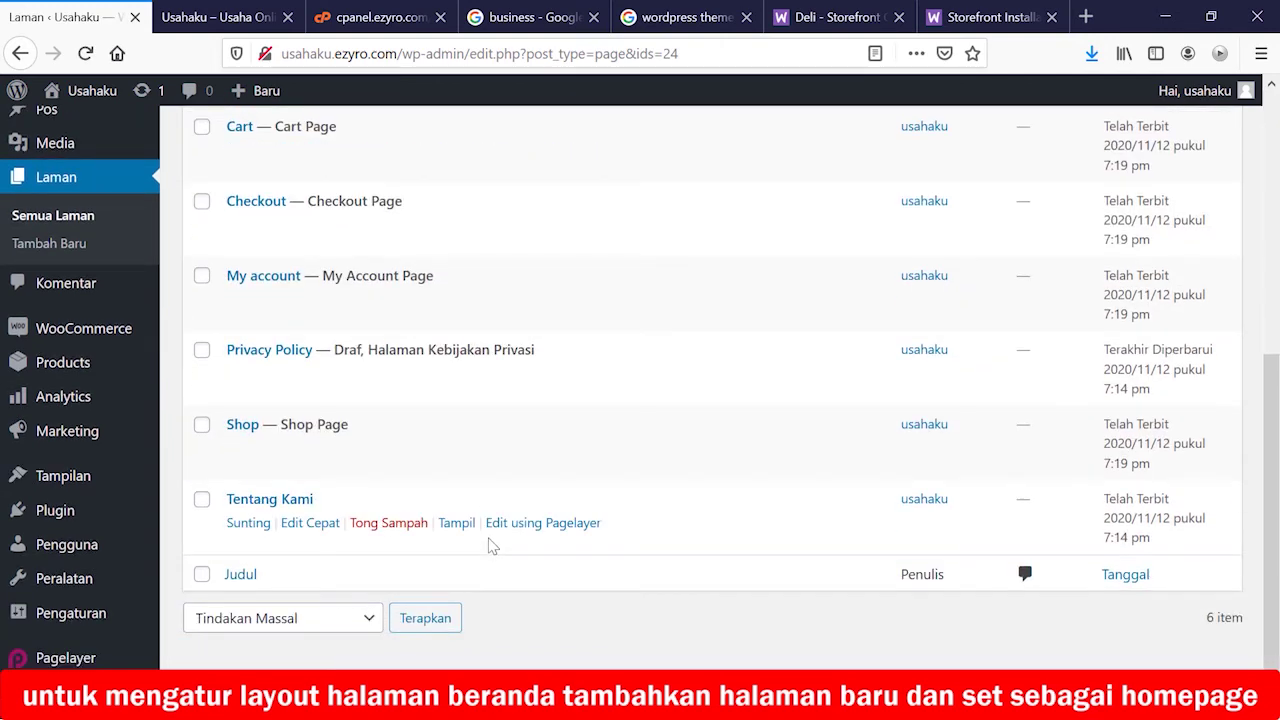
pyautogui.scroll(5, 490, 546)
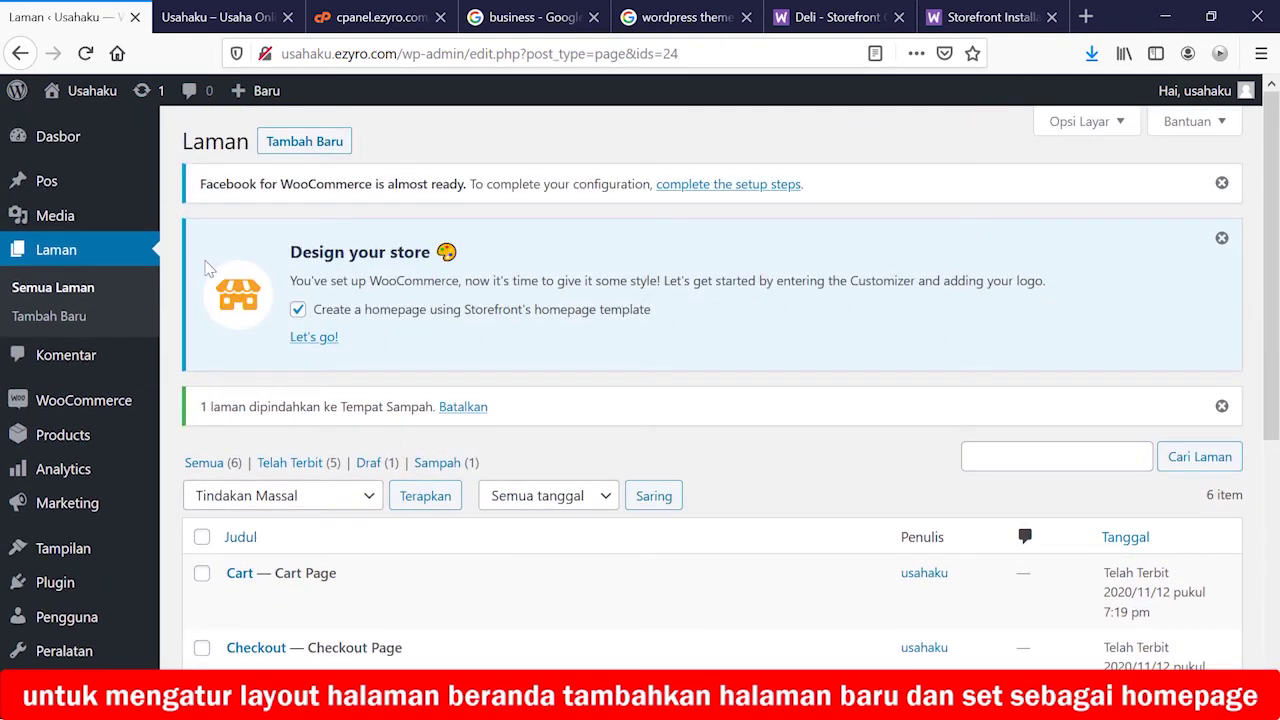
pyautogui.click(302, 143)
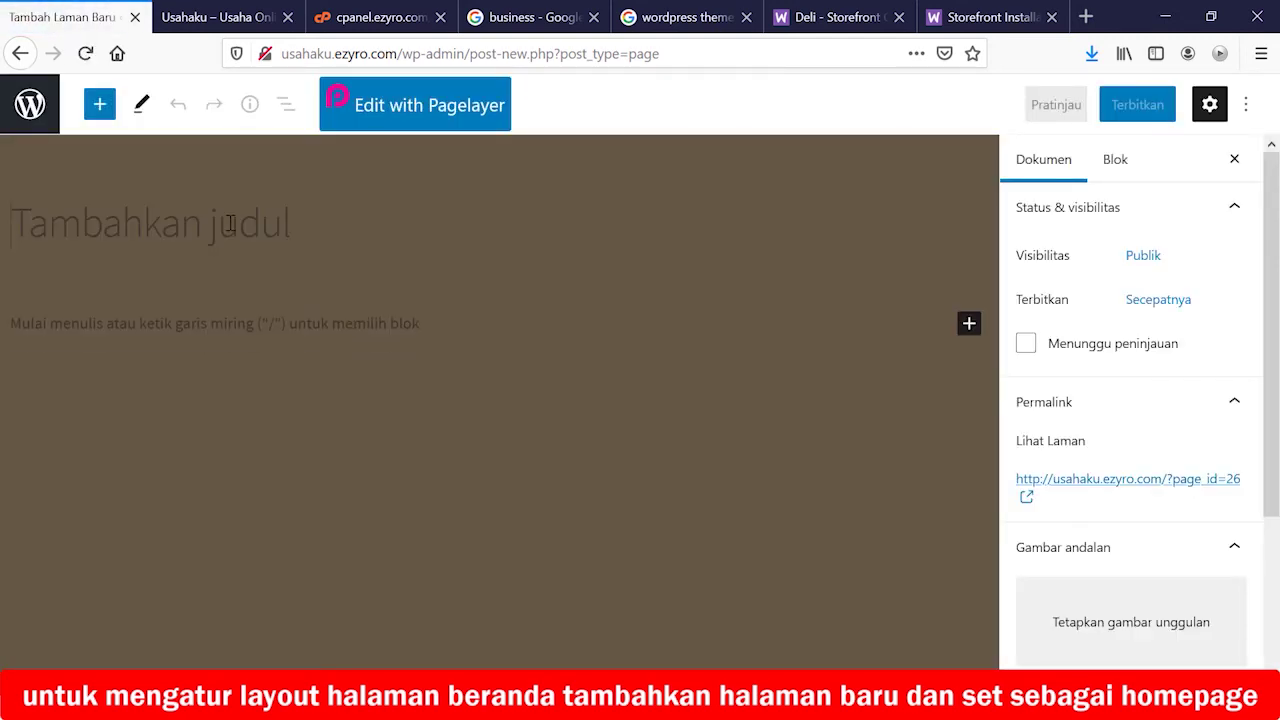
# Title the new page 'Homepage' and assign it the Homepage template
pyautogui.write('Hom')
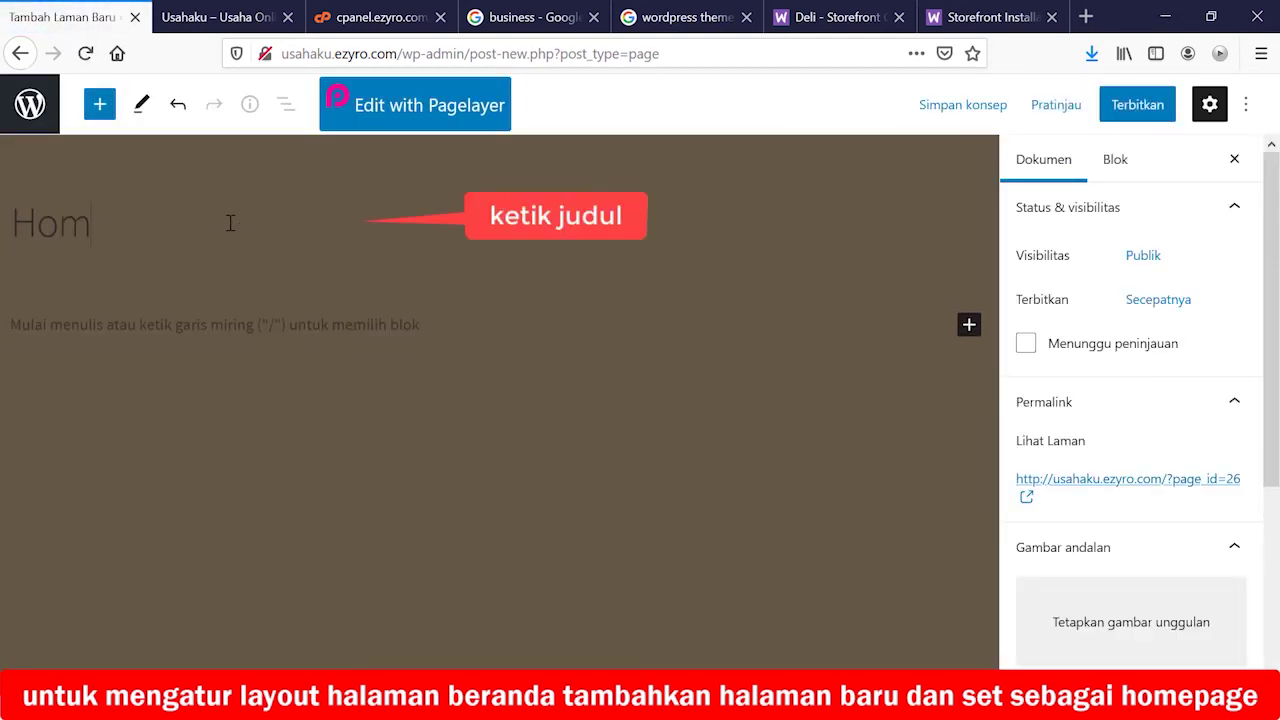
pyautogui.write('epage')
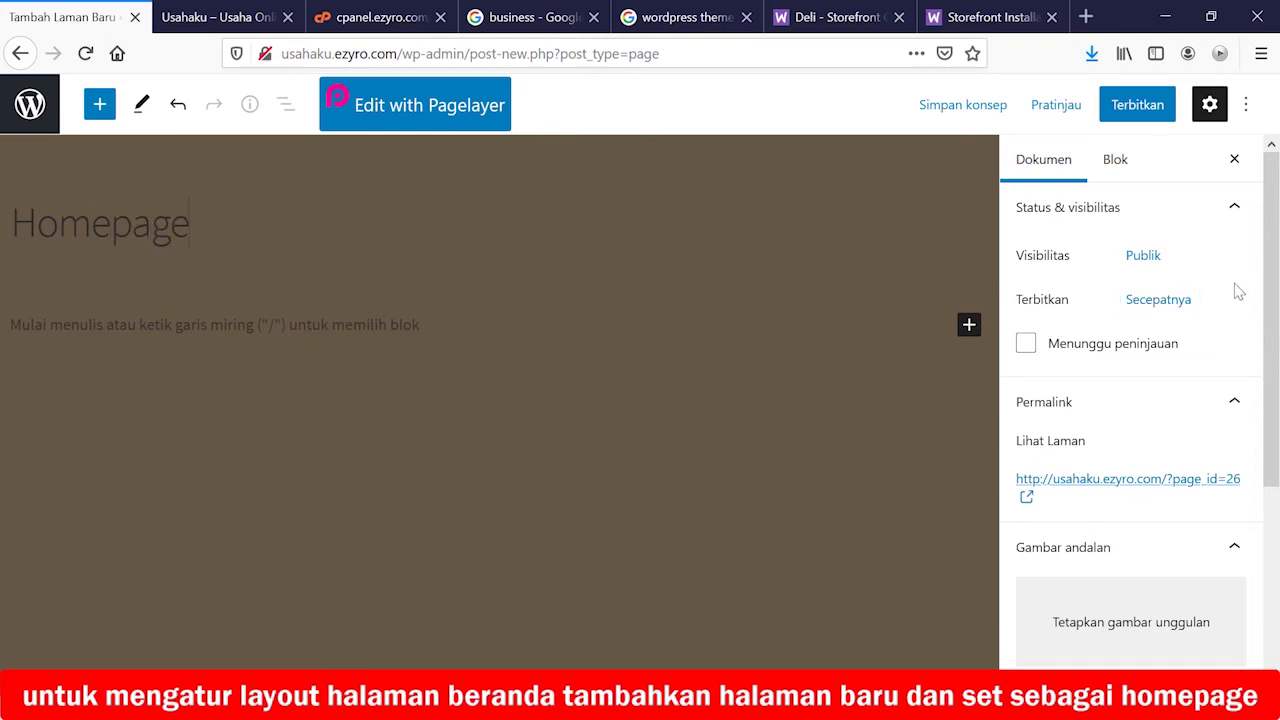
pyautogui.moveTo(1265, 267); pyautogui.dragTo(1276, 467)
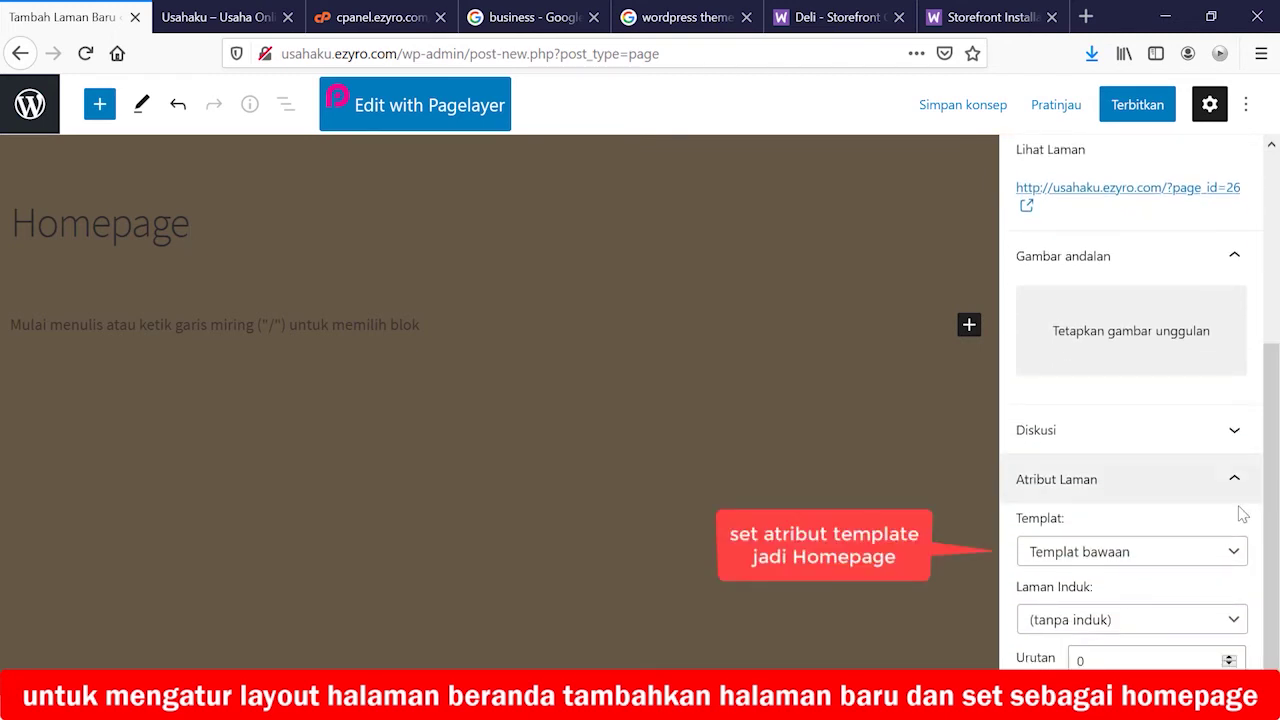
pyautogui.click(1236, 555)
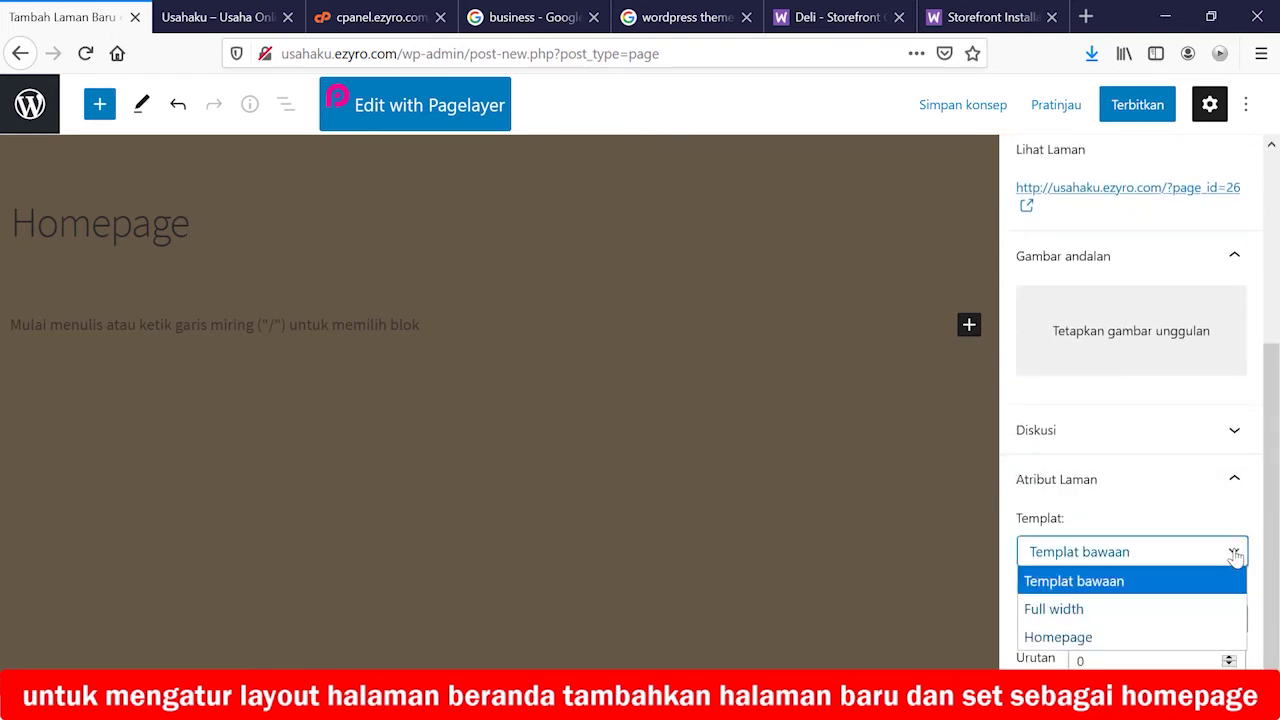
pyautogui.click(1170, 635)
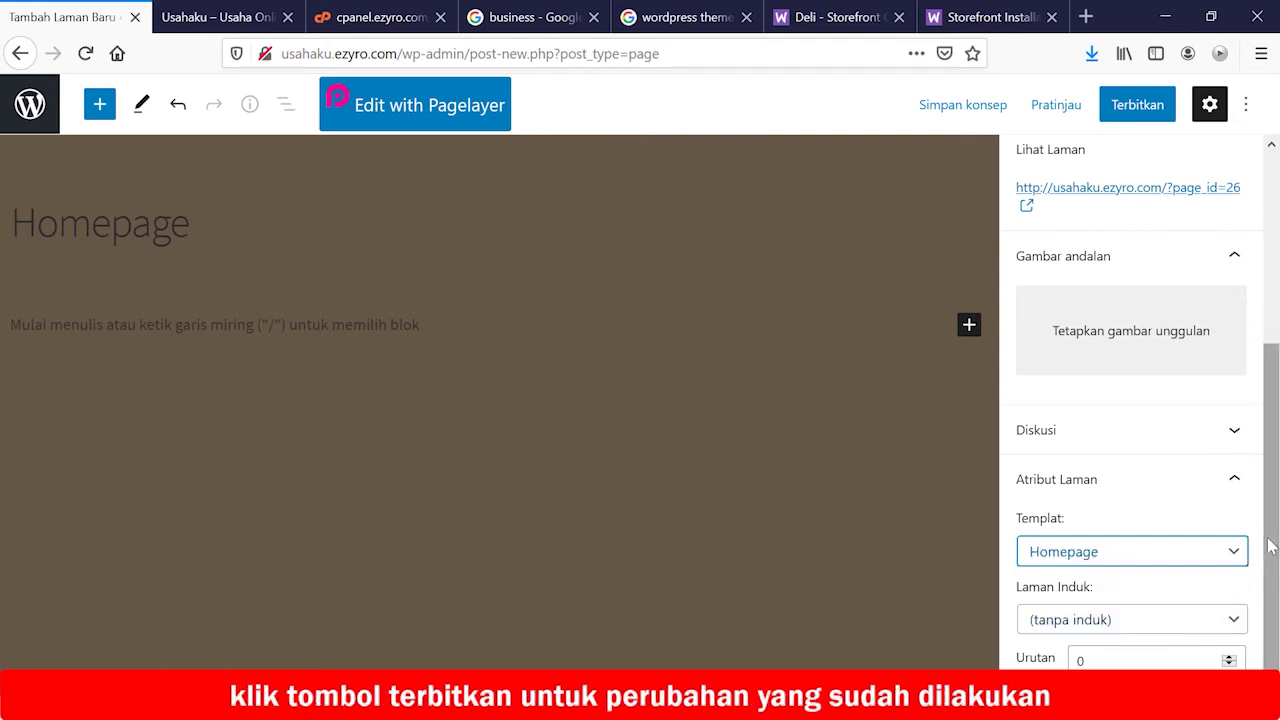
# Publish the Homepage page with Terbitkan and return to the pages list
pyautogui.moveTo(1271, 524); pyautogui.dragTo(1271, 433)
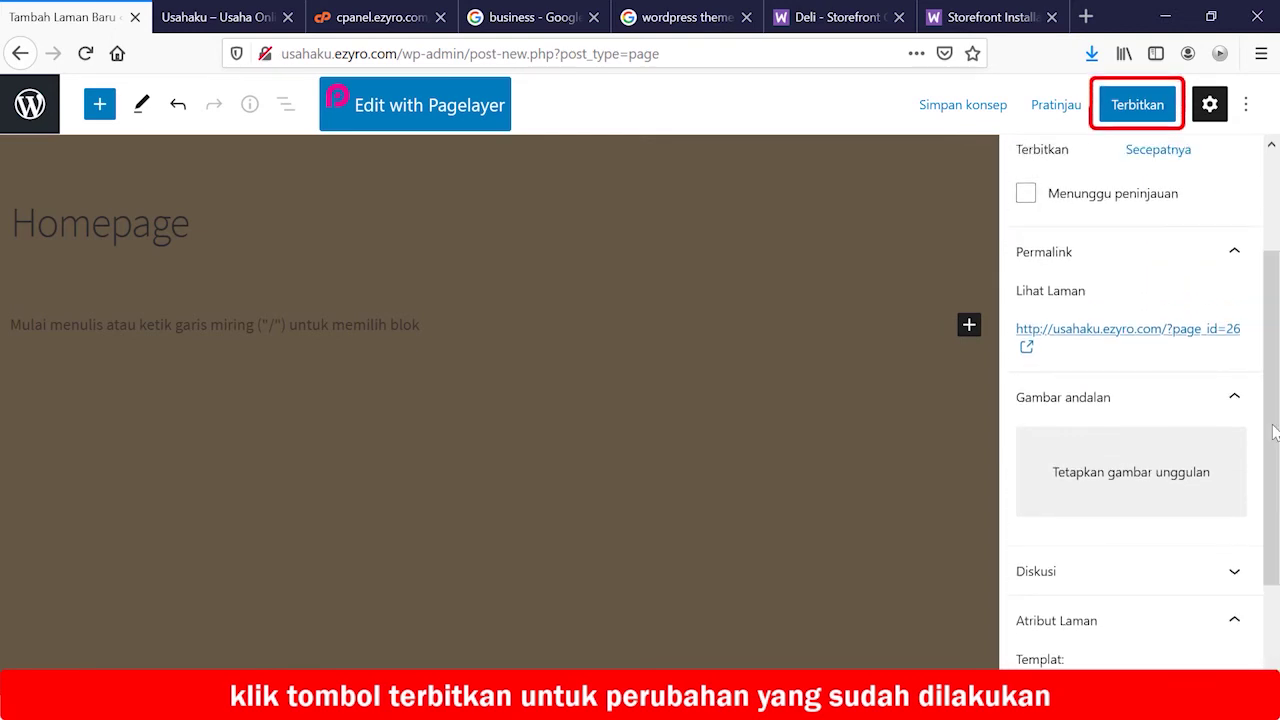
pyautogui.click(1134, 112)
pyautogui.click(1103, 108)
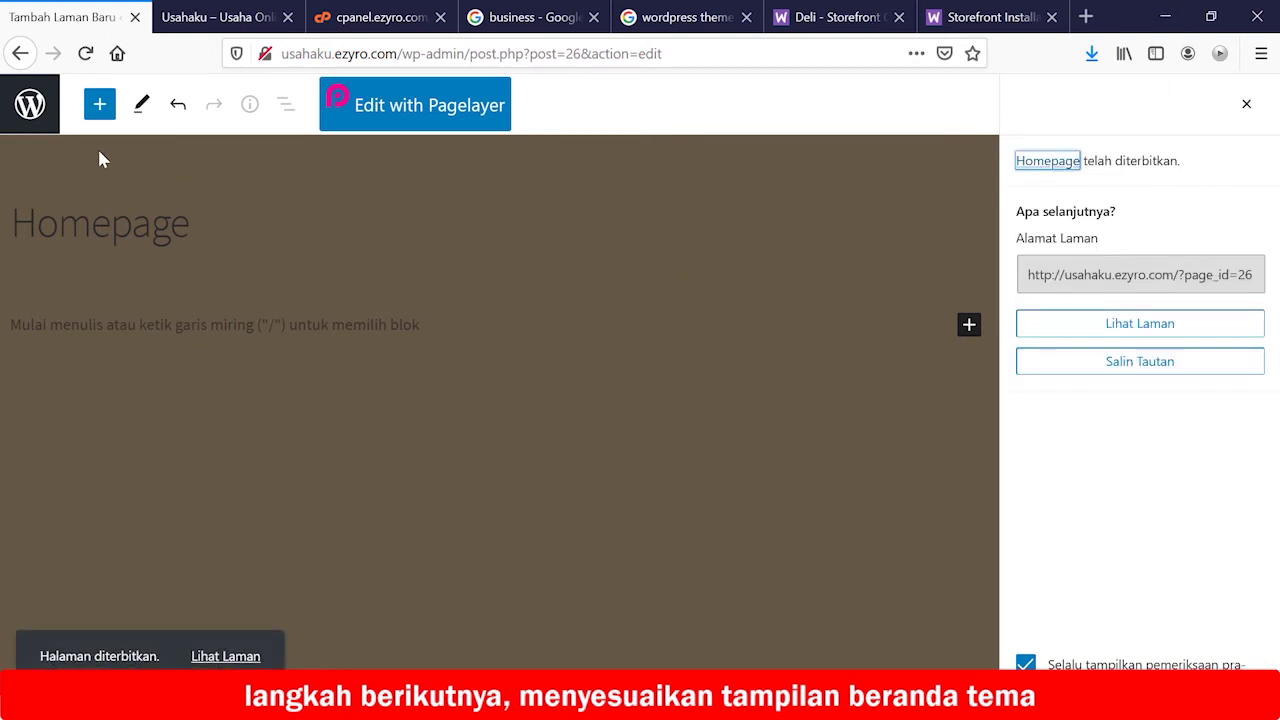
pyautogui.click(32, 118)
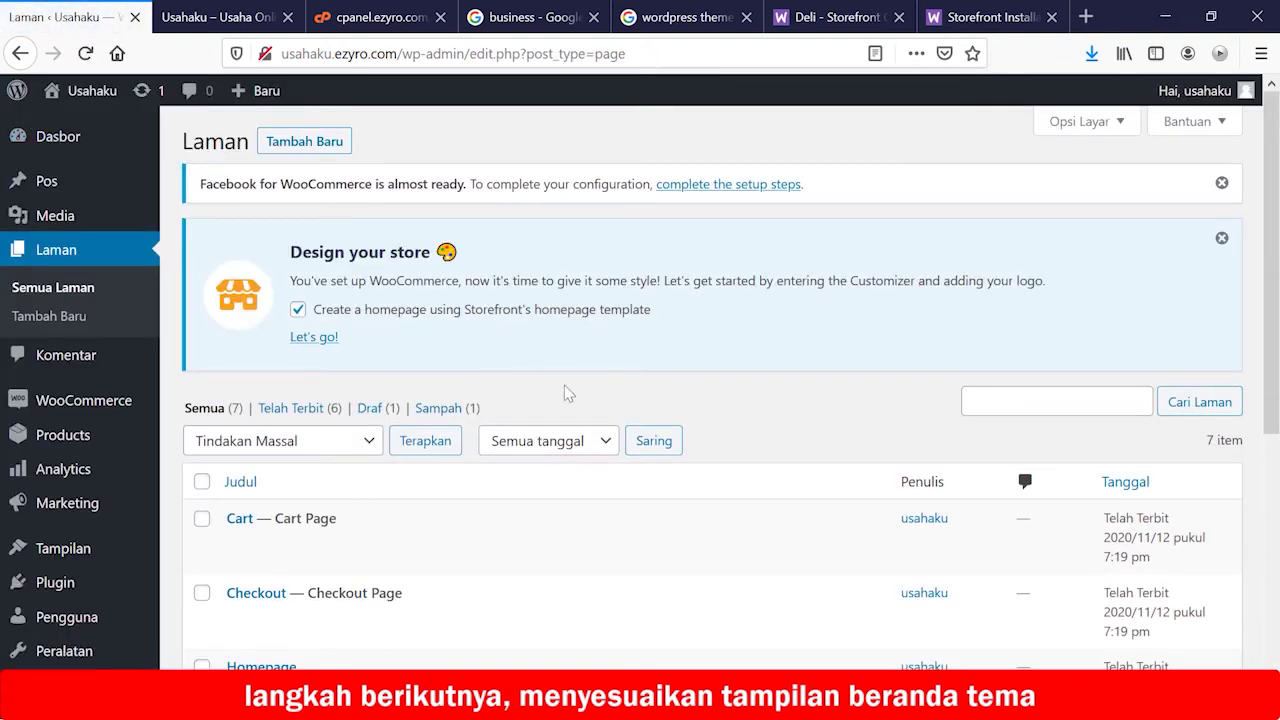
# Scroll the Laman list to see all seven pages, including Homepage
pyautogui.scroll(-3, 565, 390)
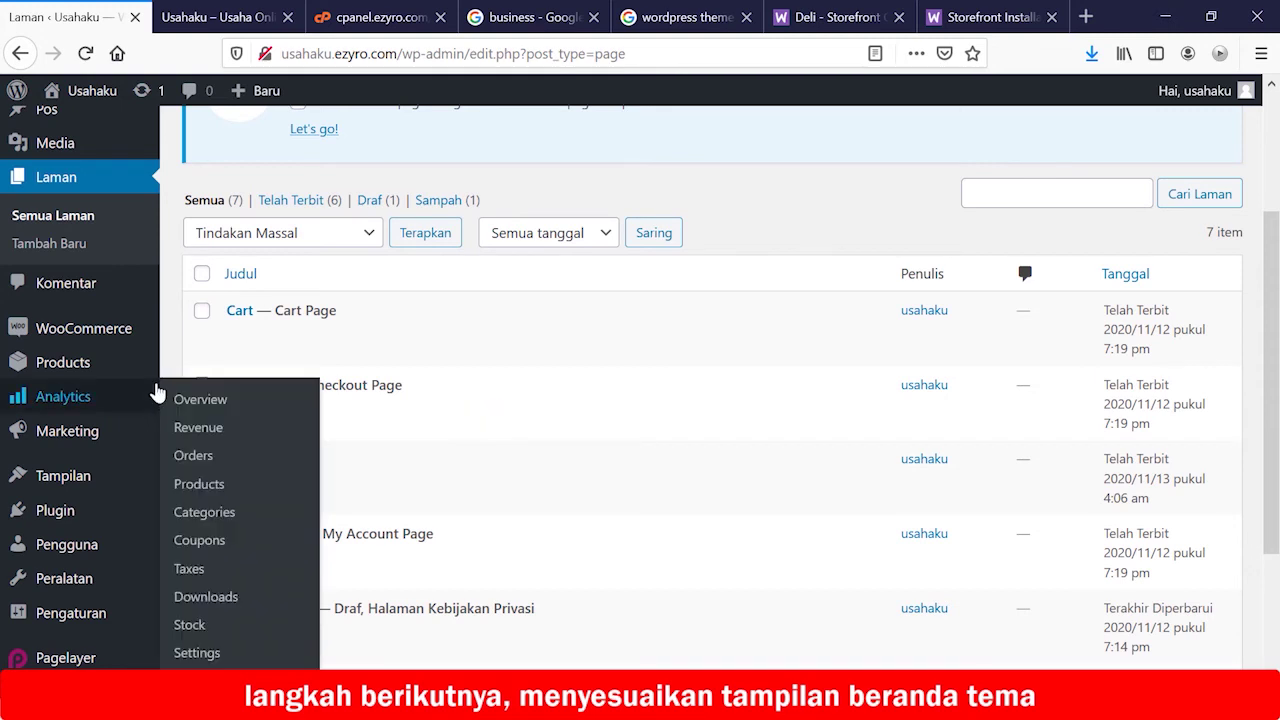
# In the Customizer's Pengaturan Beranda, set a static front page to Homepage and publish
pyautogui.moveTo(103, 480)
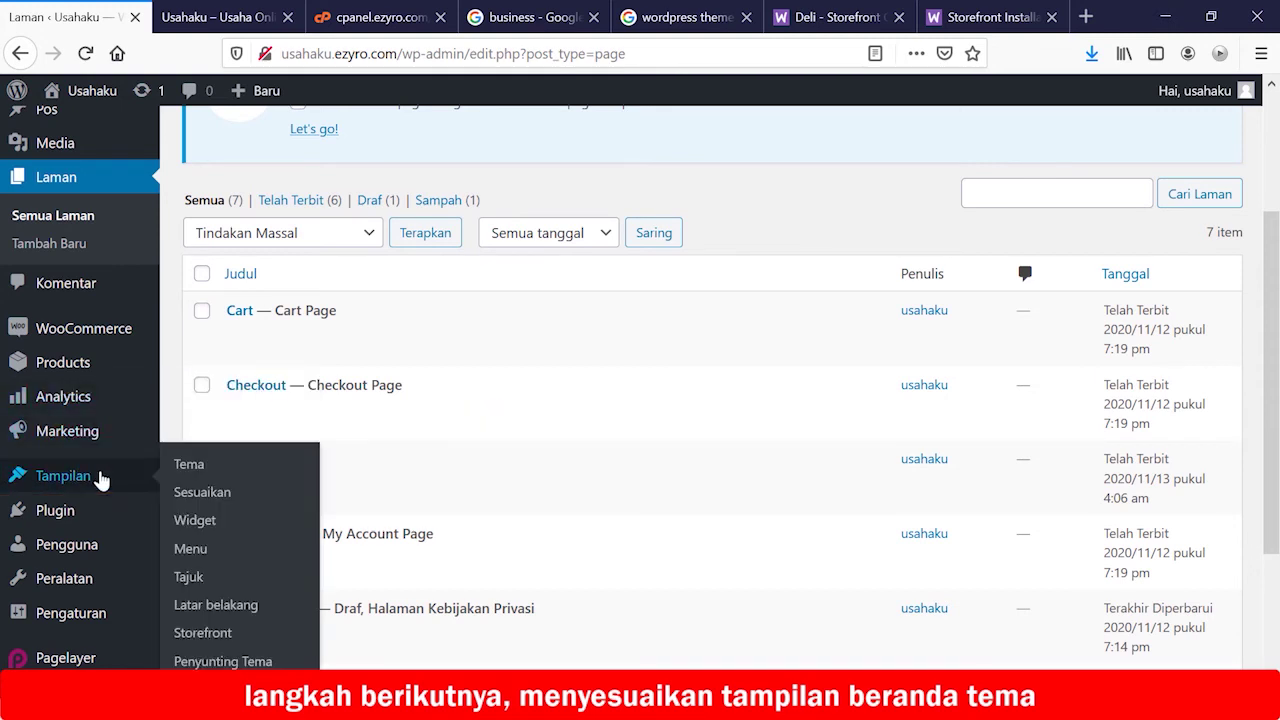
pyautogui.click(186, 495)
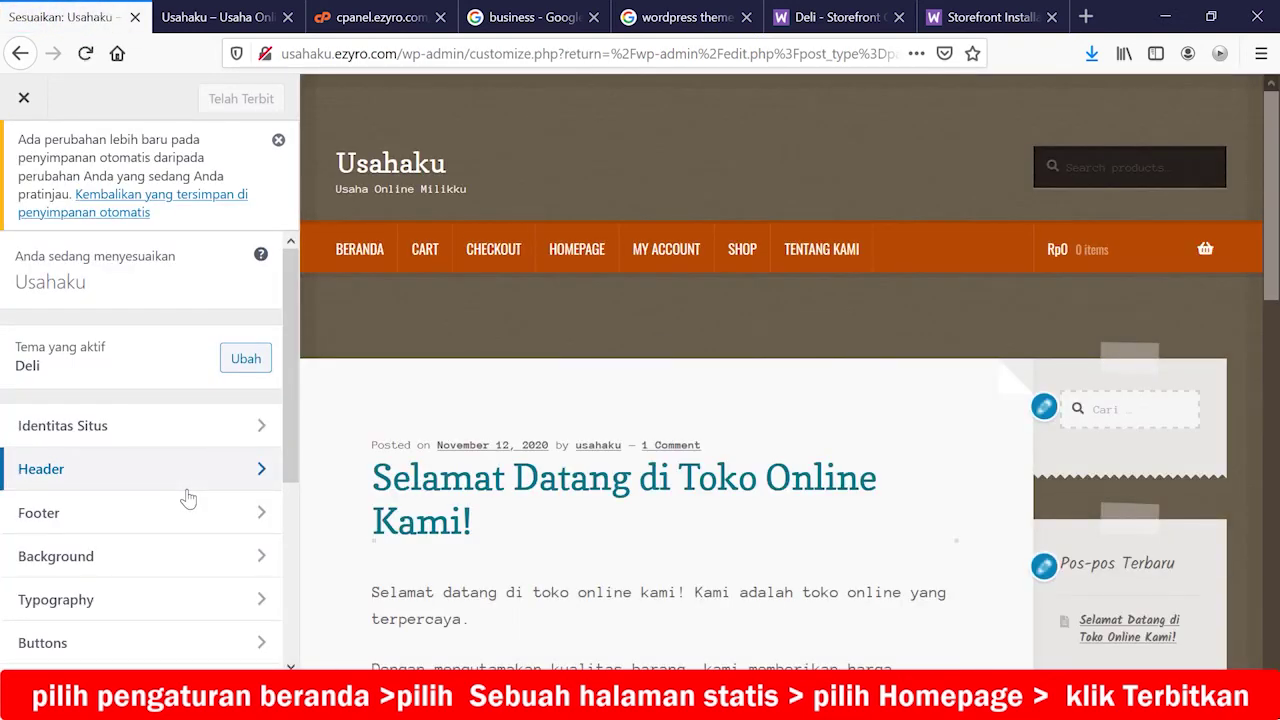
pyautogui.scroll(-6, 192, 495)
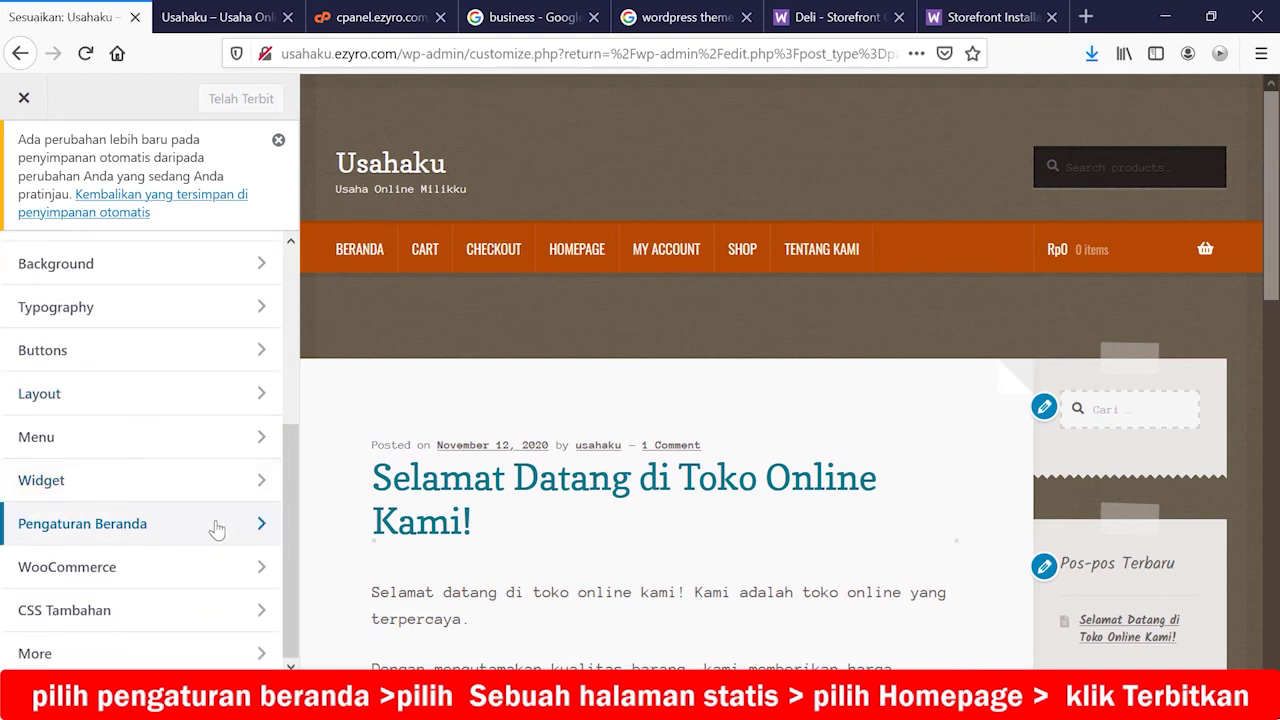
pyautogui.click(228, 538)
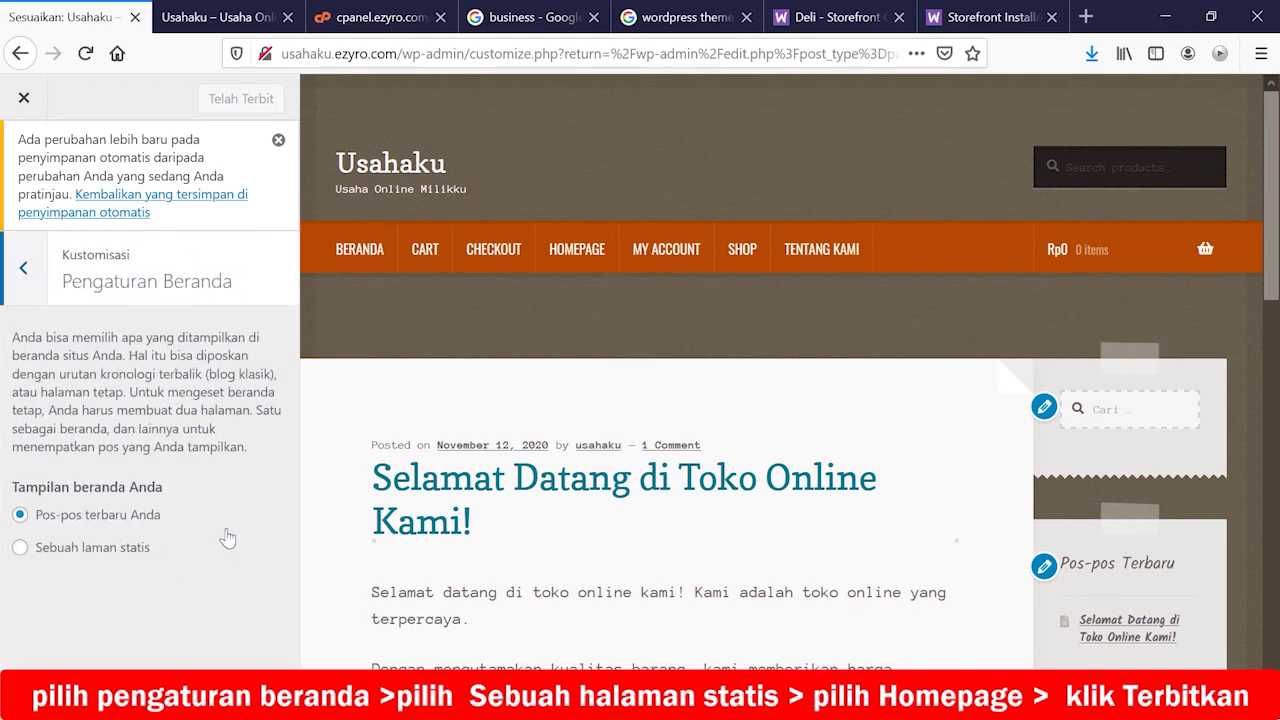
pyautogui.click(139, 553)
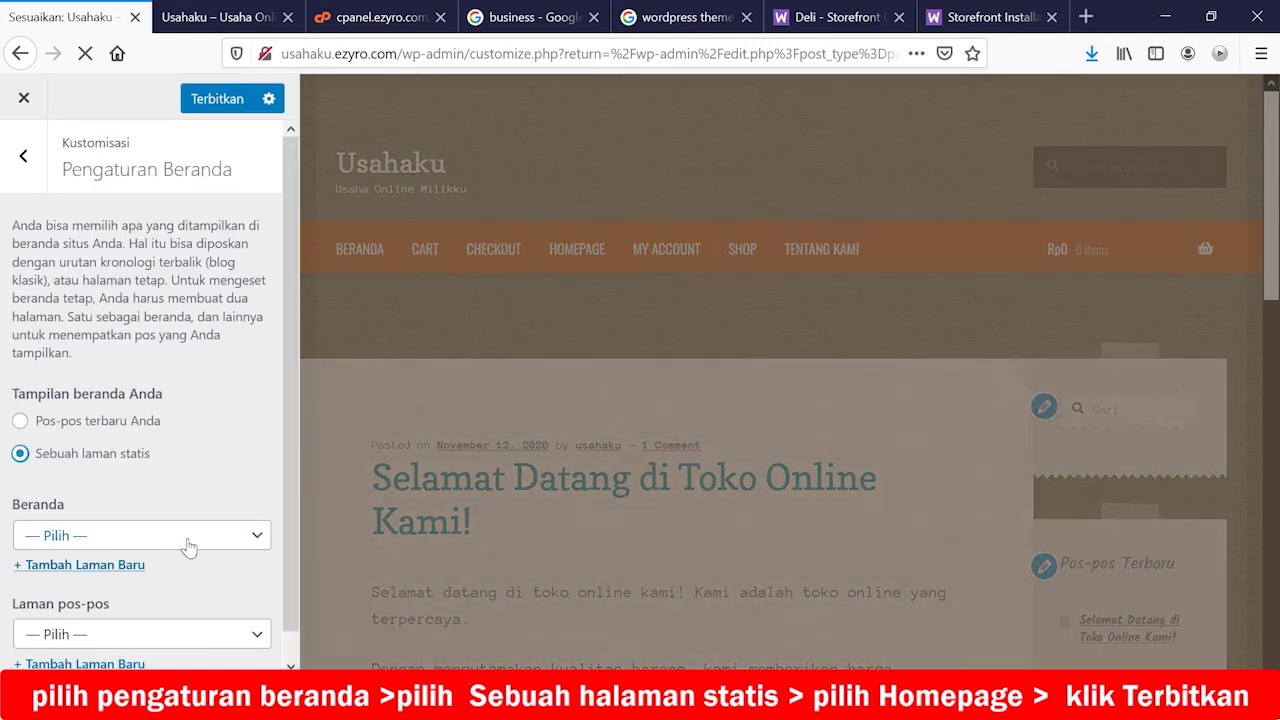
pyautogui.click(189, 545)
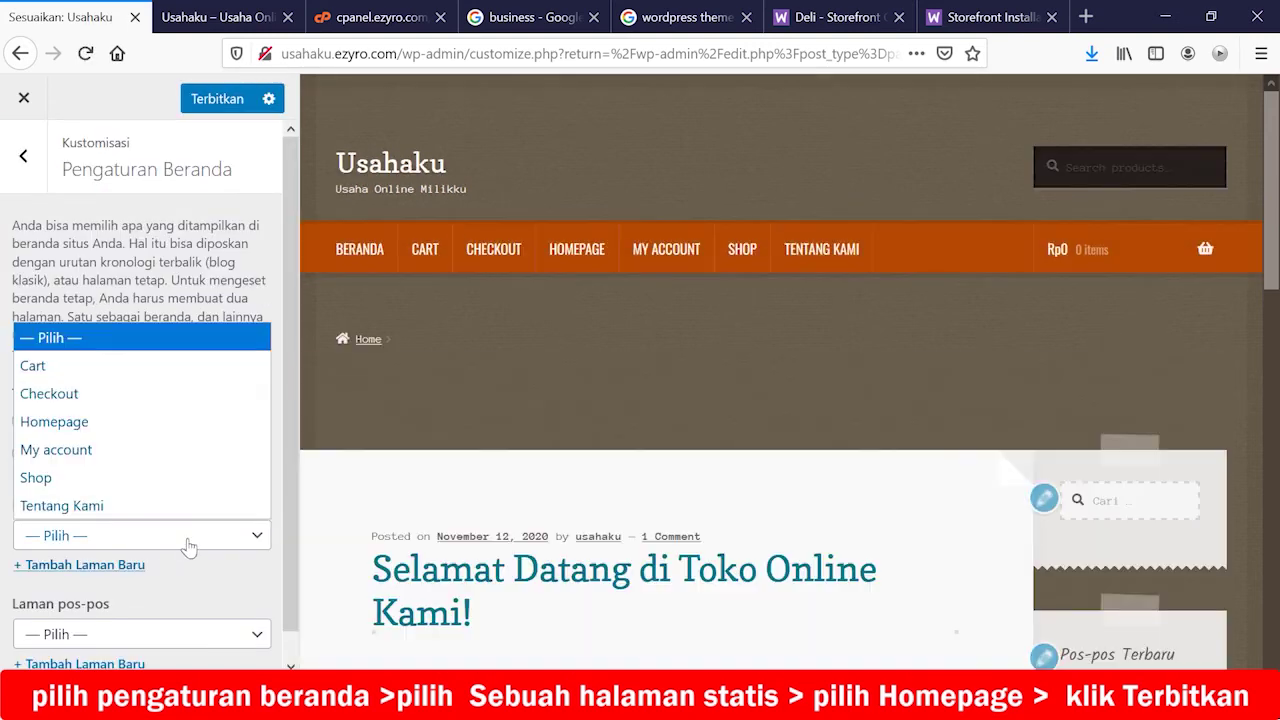
pyautogui.click(185, 425)
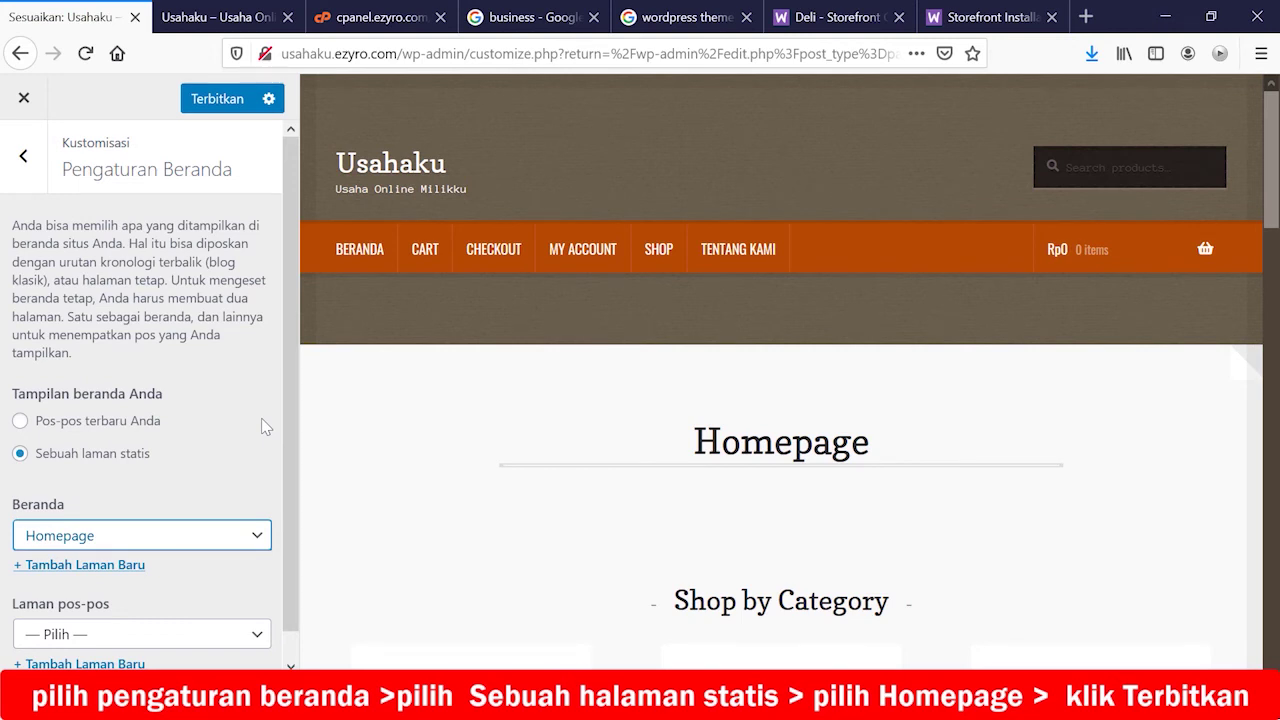
pyautogui.scroll(-1, 259, 409)
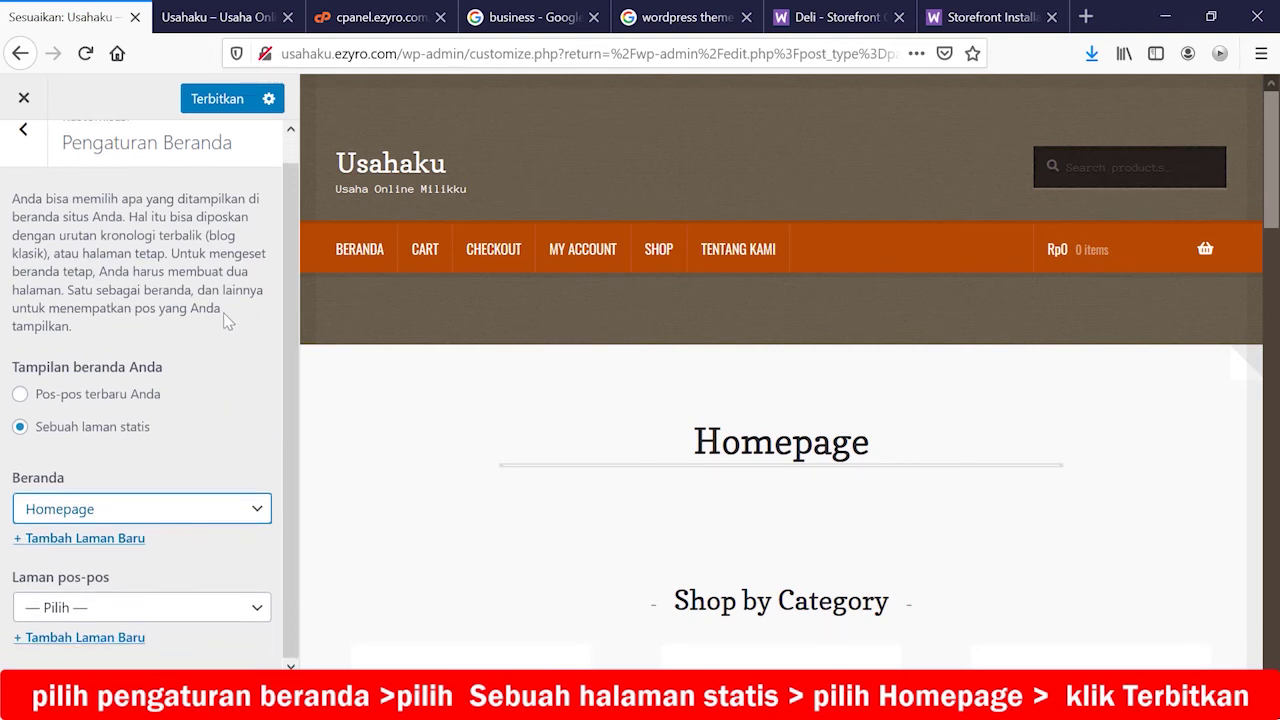
pyautogui.click(224, 104)
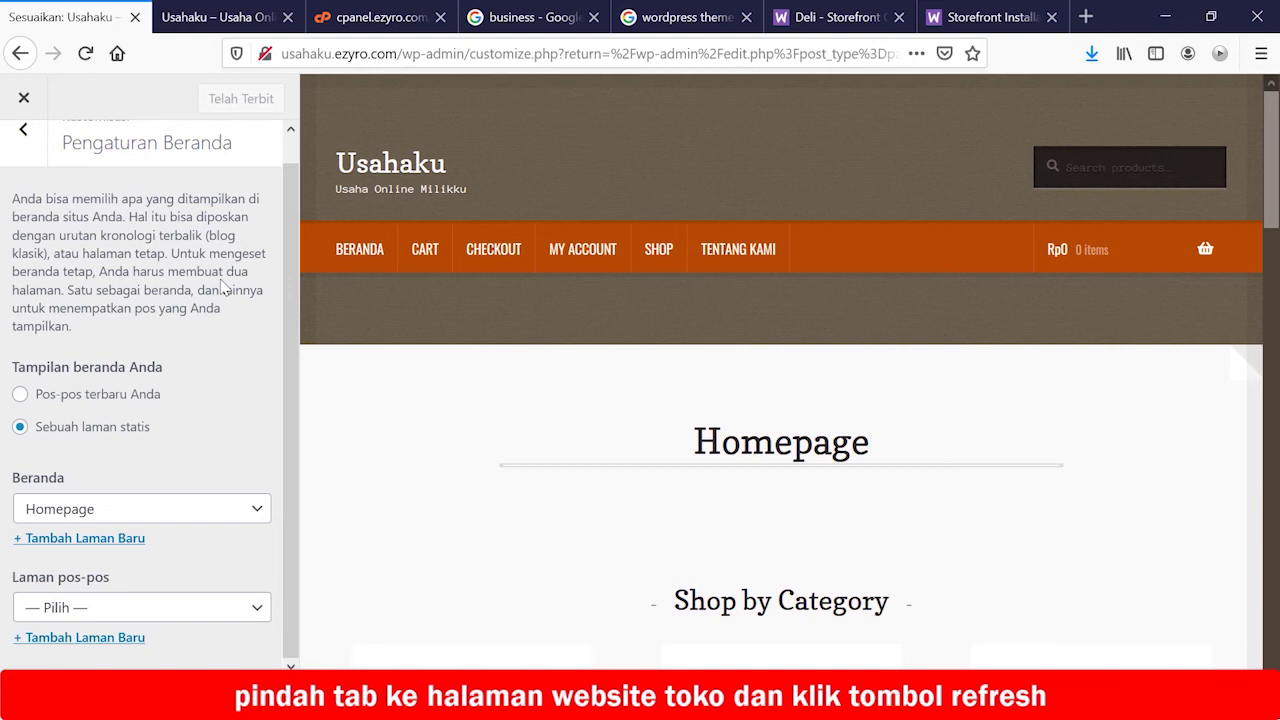
# Reload the live site and scroll through the new Homepage front page sections
pyautogui.click(217, 30)
pyautogui.click(85, 53)
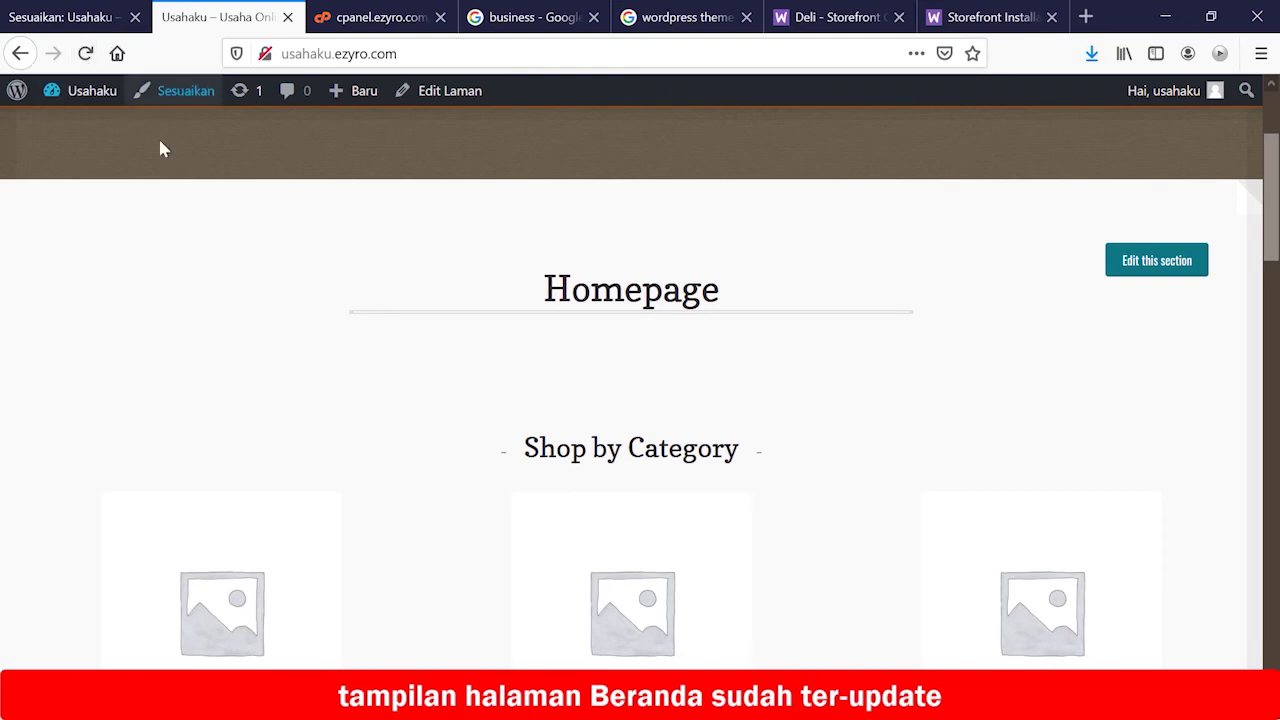
pyautogui.scroll(-1, 697, 403)
pyautogui.scroll(-5, 697, 403)
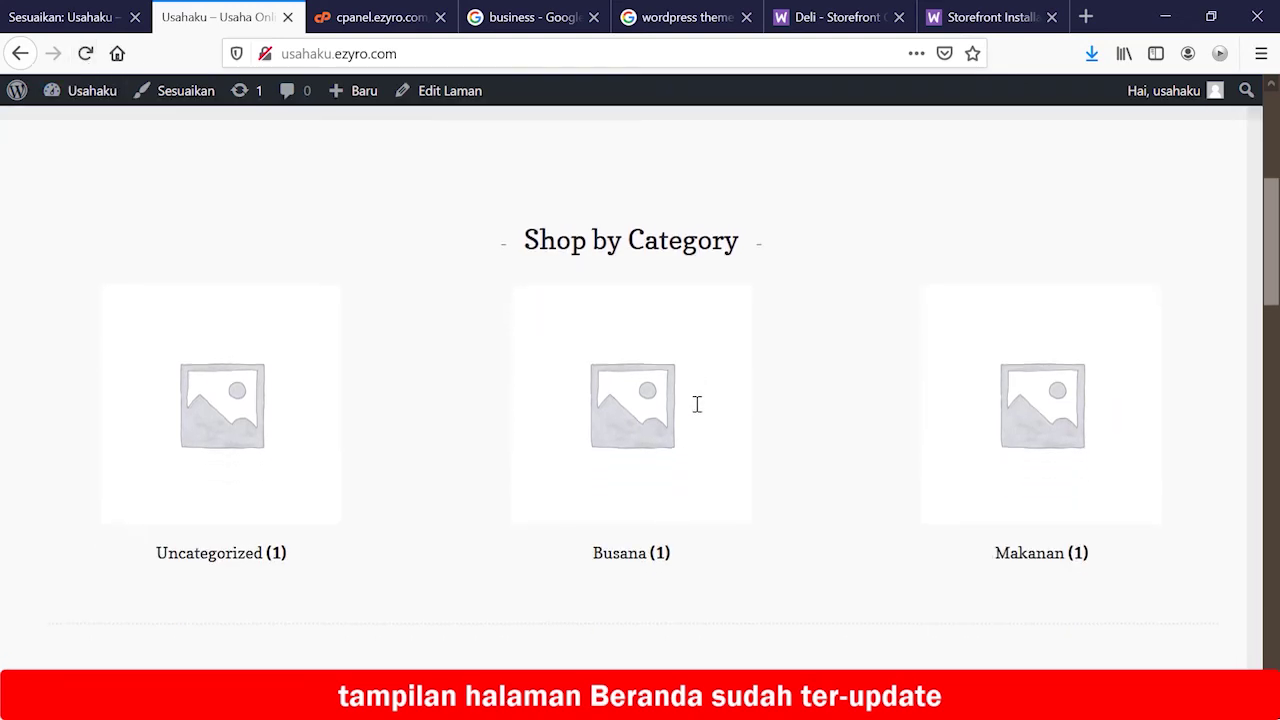
pyautogui.scroll(-7, 697, 410)
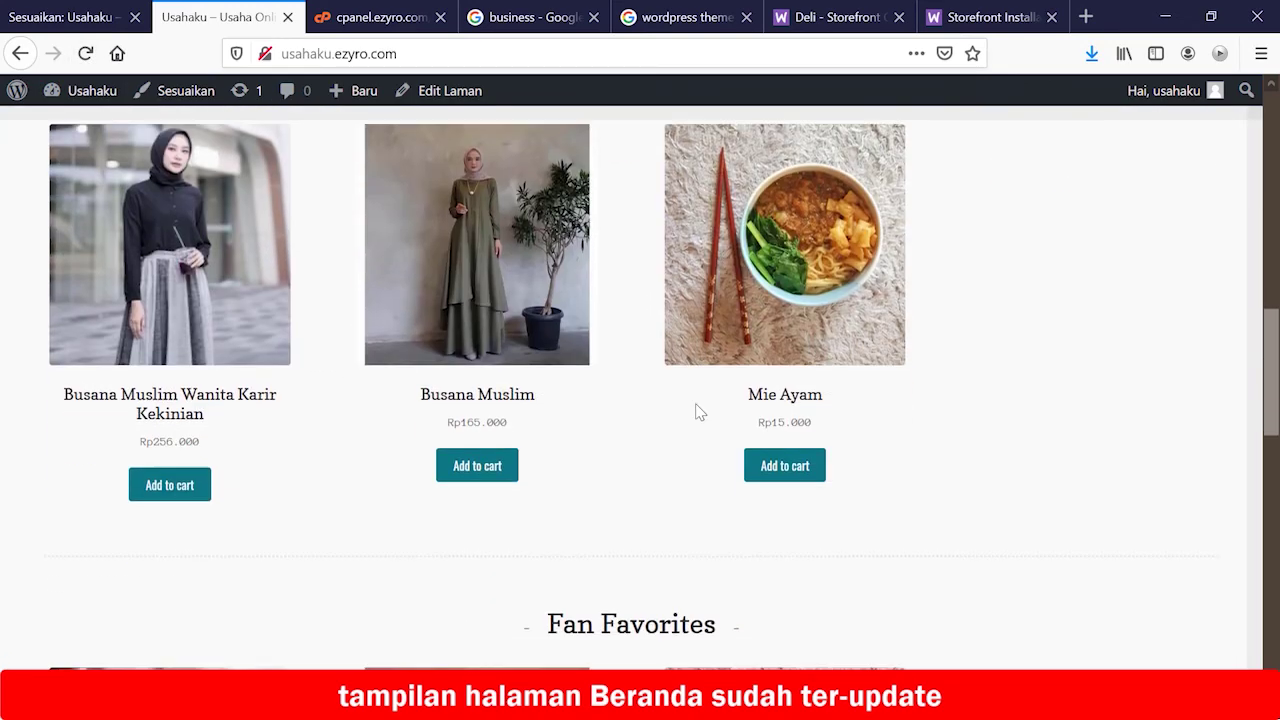
pyautogui.scroll(-10, 697, 405)
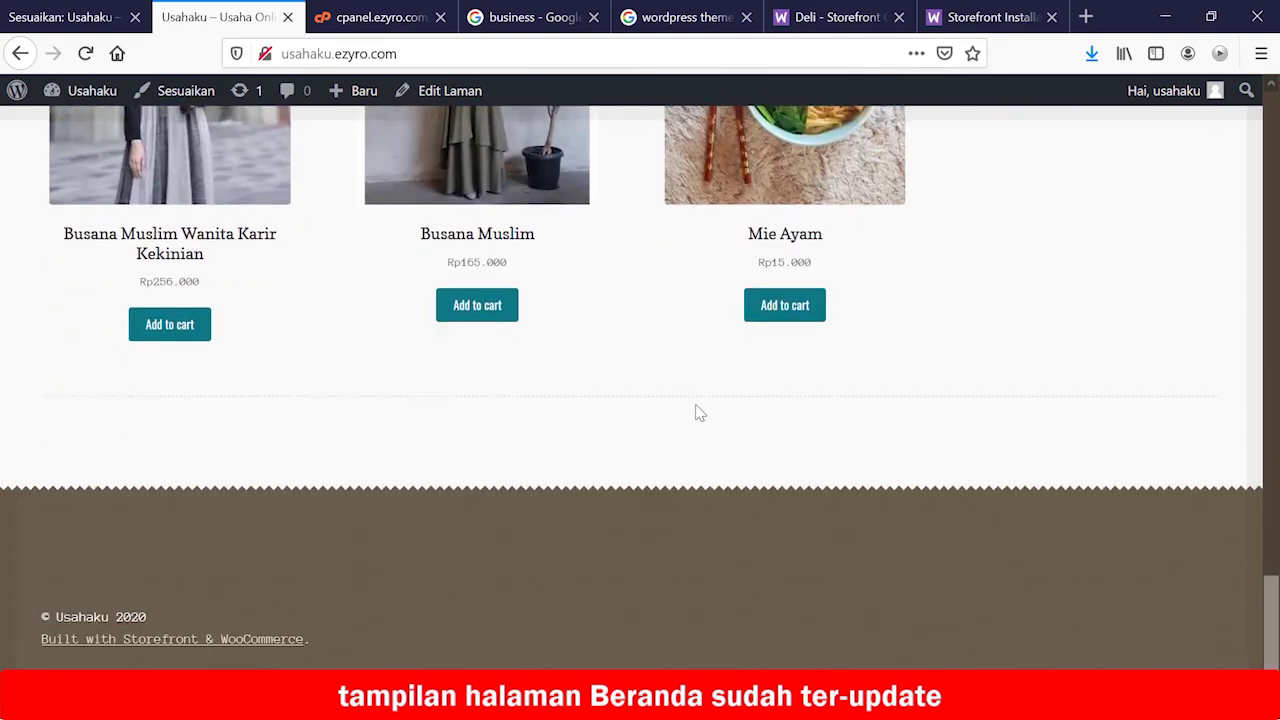
pyautogui.scroll(15, 697, 414)
pyautogui.scroll(8, 697, 412)
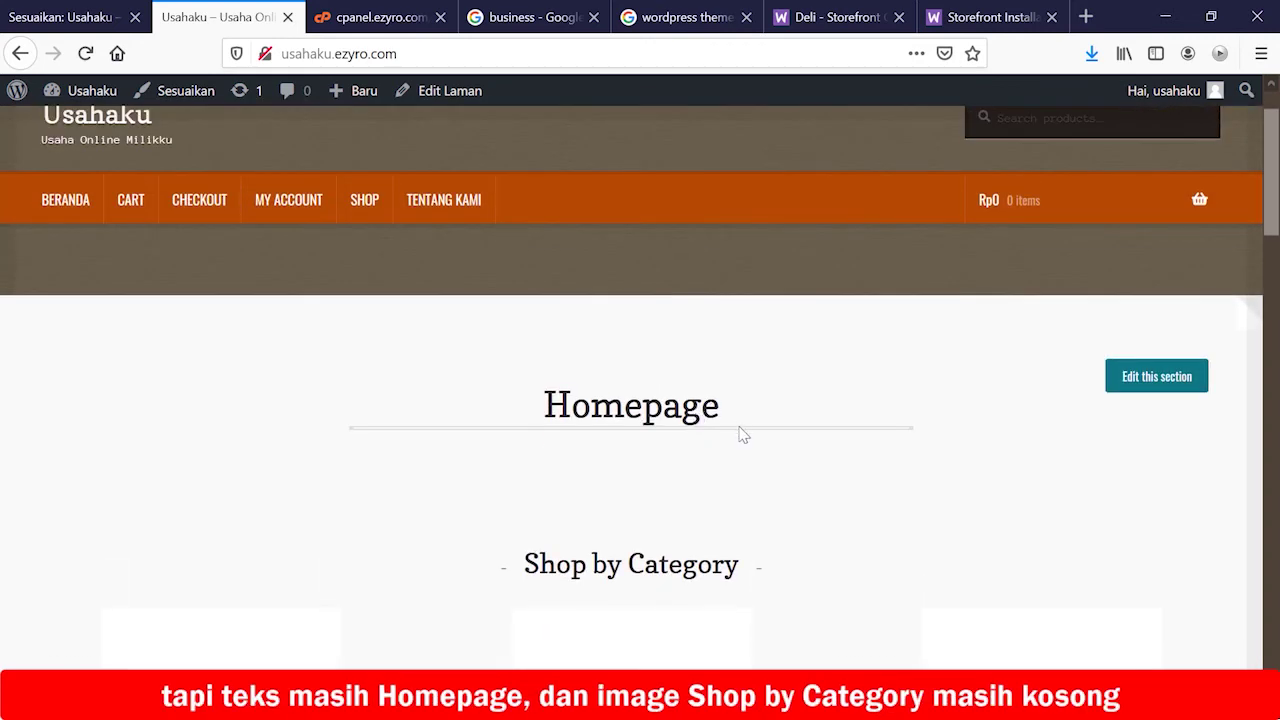
pyautogui.scroll(-2, 752, 440)
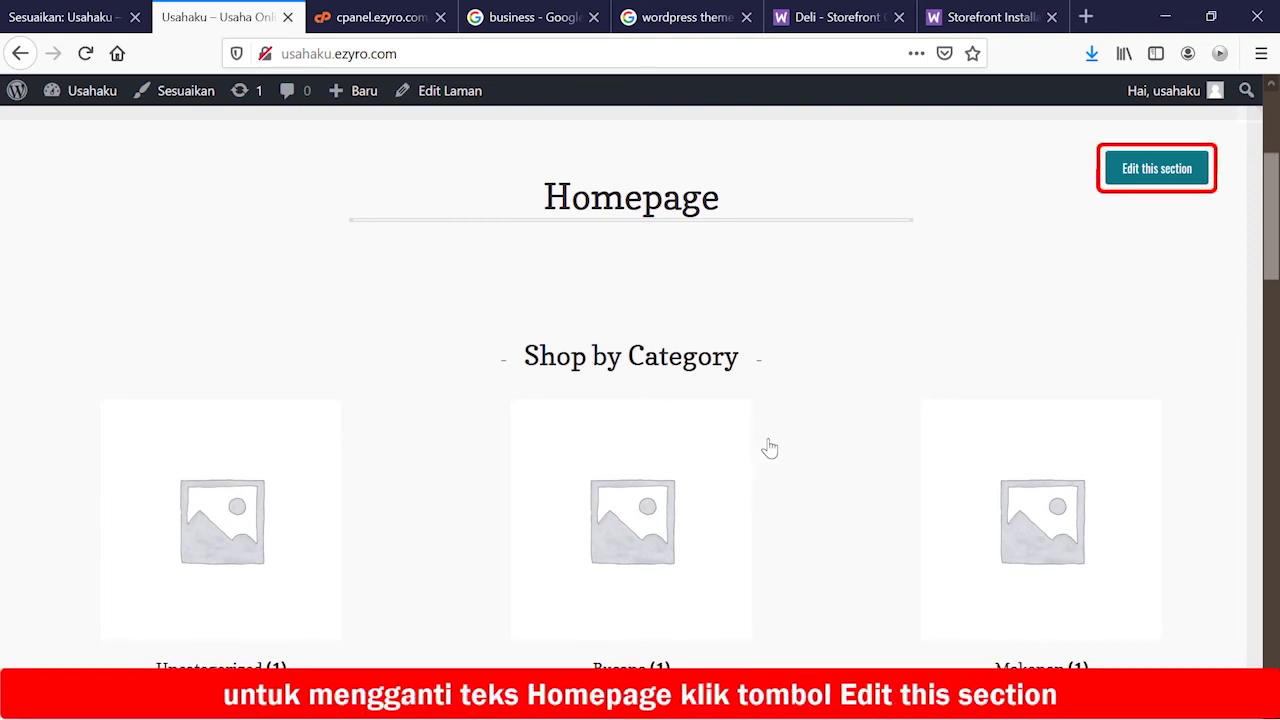
# Rename the front page to 'Selamat Datang di Usahaku', update it, and return to Pages
pyautogui.click(1152, 186)
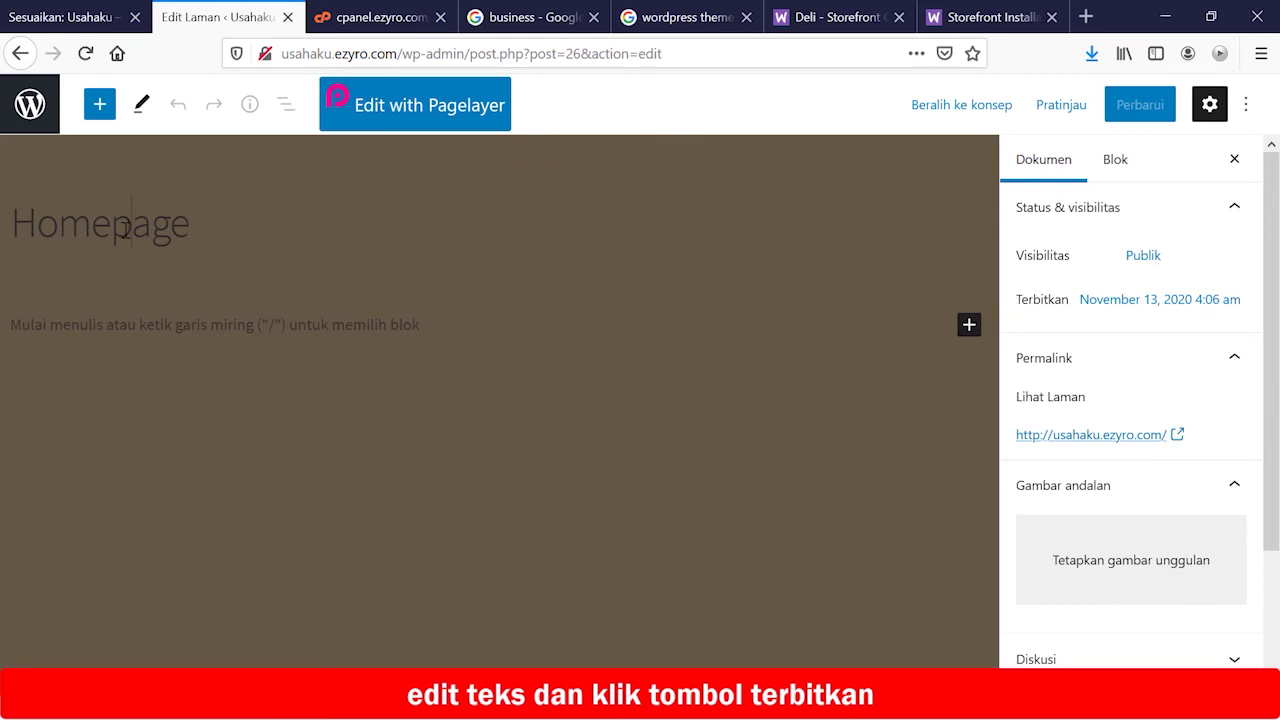
pyautogui.doubleClick(124, 228)
pyautogui.write('Selamat Datang di Usahaku')
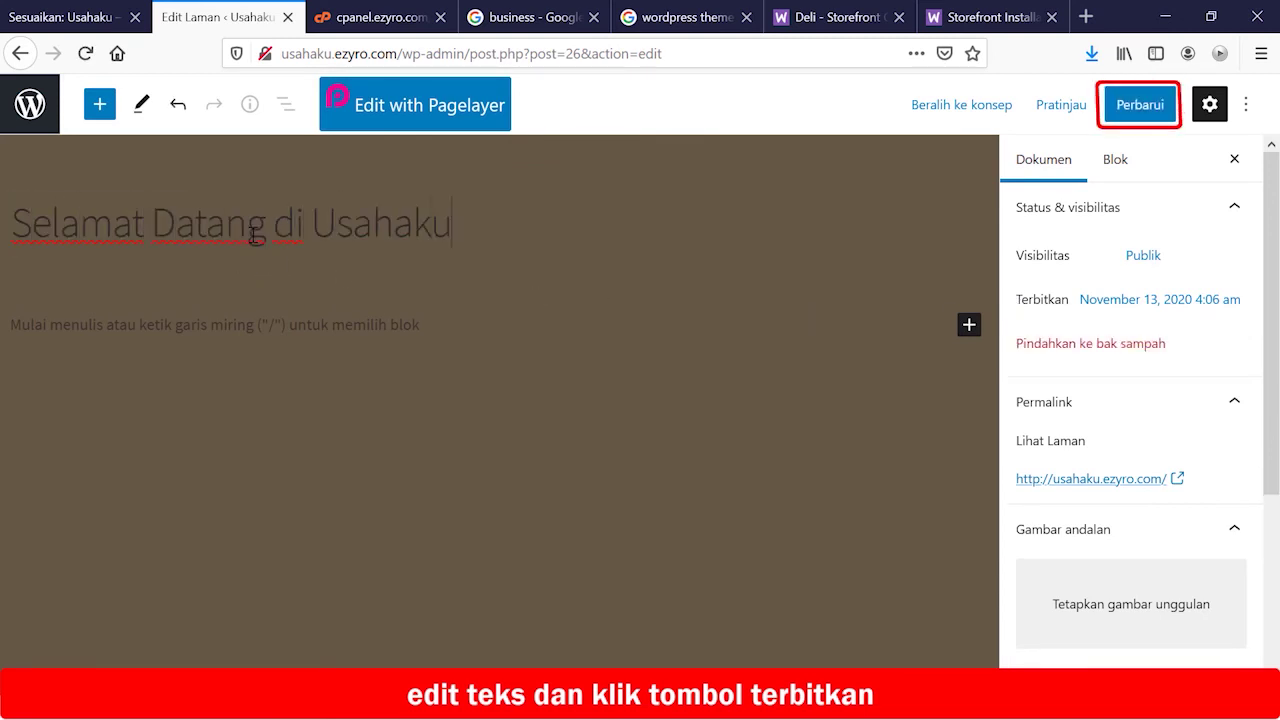
pyautogui.click(1137, 118)
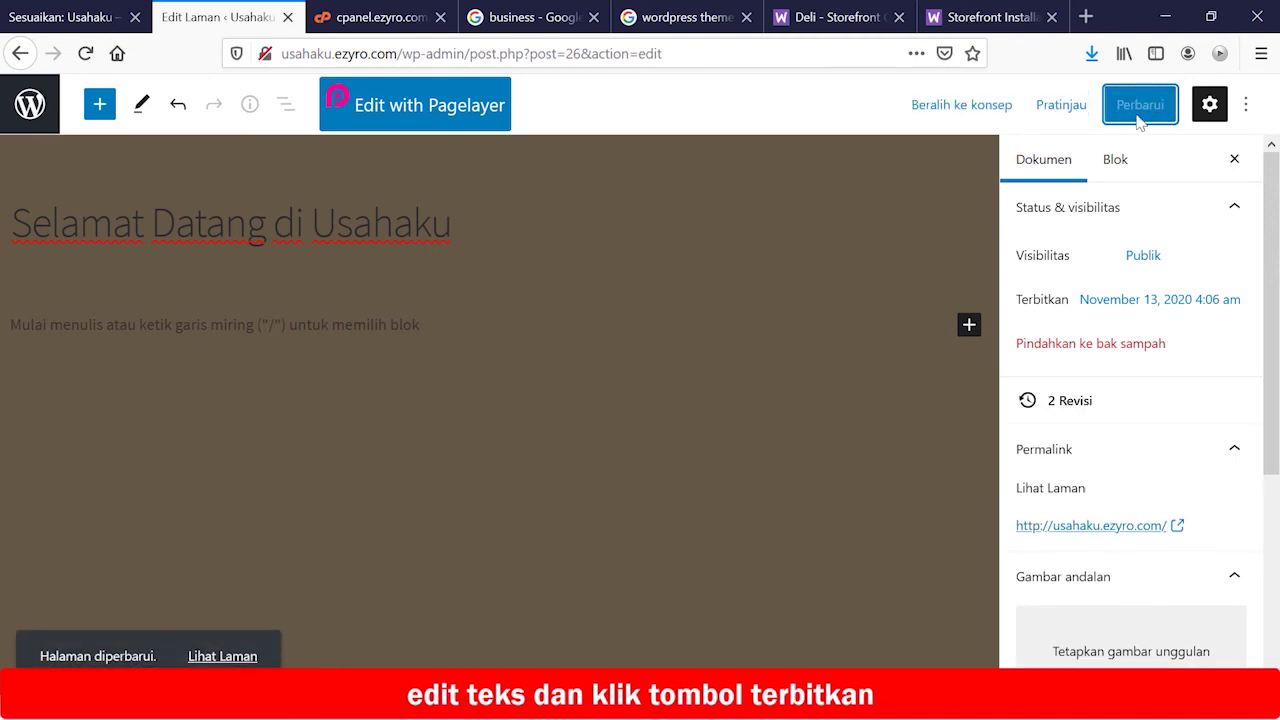
pyautogui.click(30, 106)
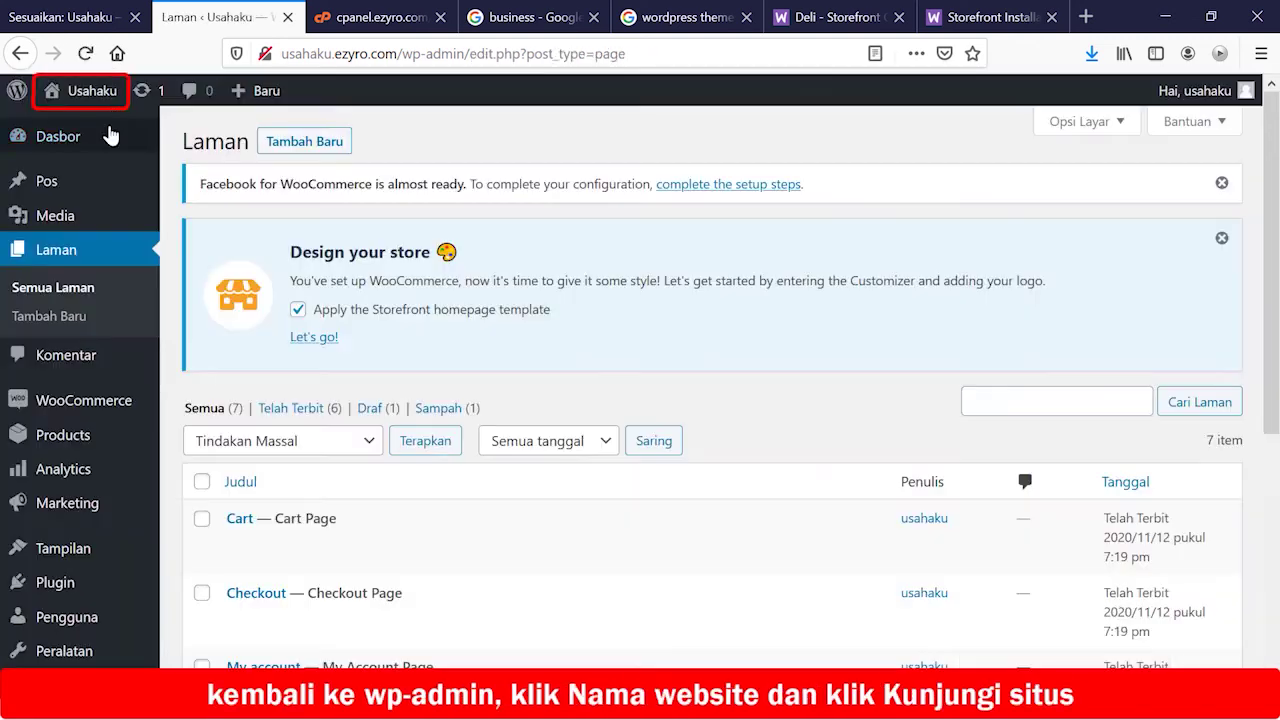
pyautogui.moveTo(80, 90)
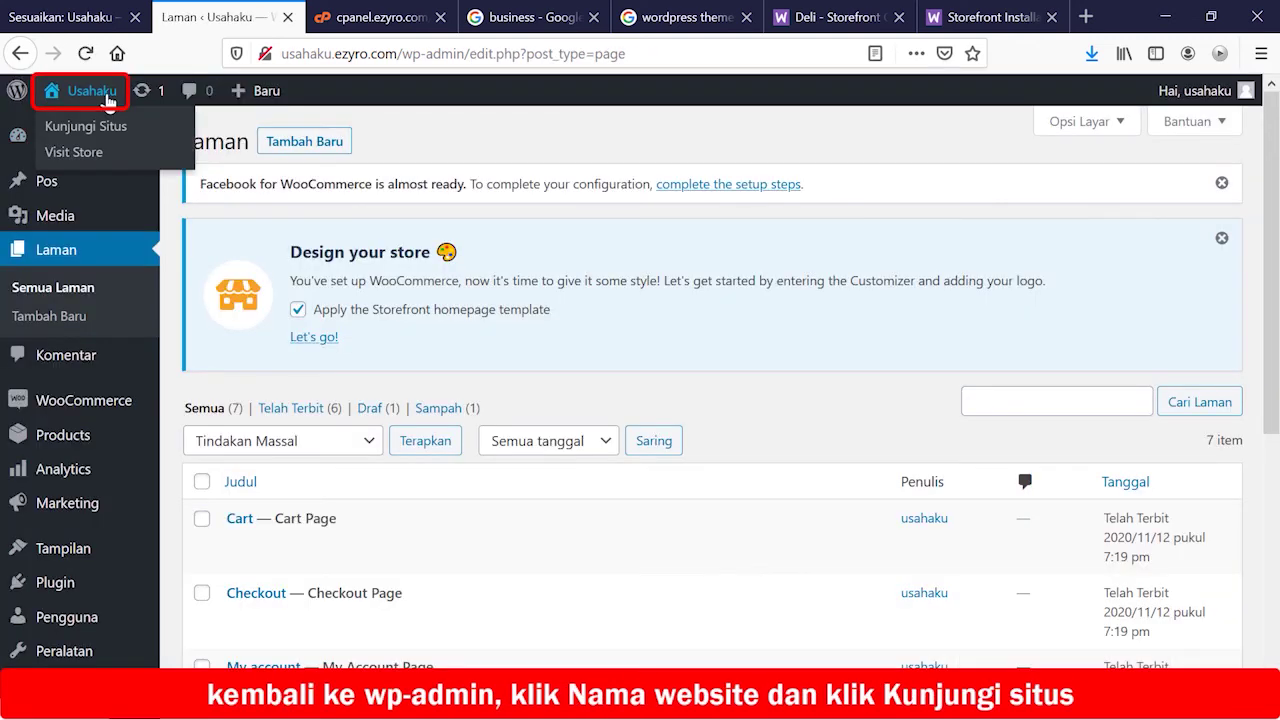
# Open the live site, check the 'Selamat Datang di Usahaku' heading and Shop by Category, then return to admin
pyautogui.click(107, 133)
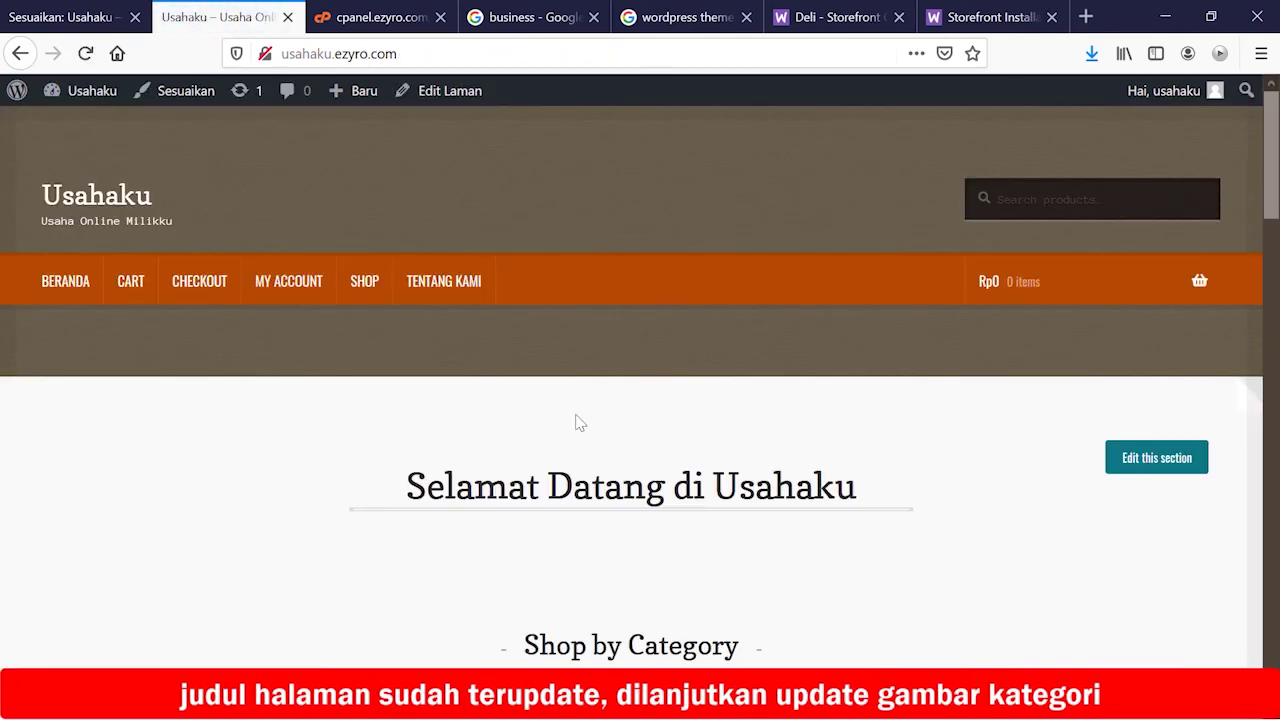
pyautogui.scroll(-1, 696, 466)
pyautogui.scroll(-4, 696, 463)
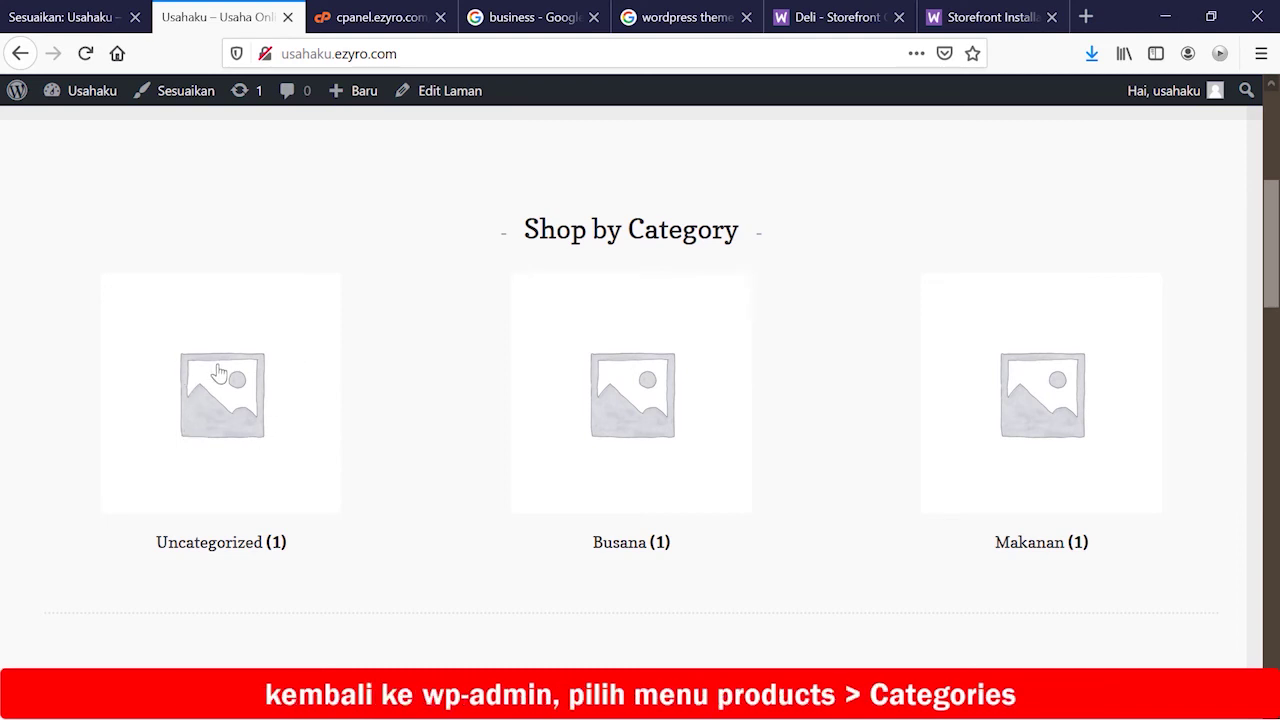
pyautogui.click(70, 17)
# Go to Products > Categories and open the Busana category for editing
pyautogui.moveTo(94, 438)
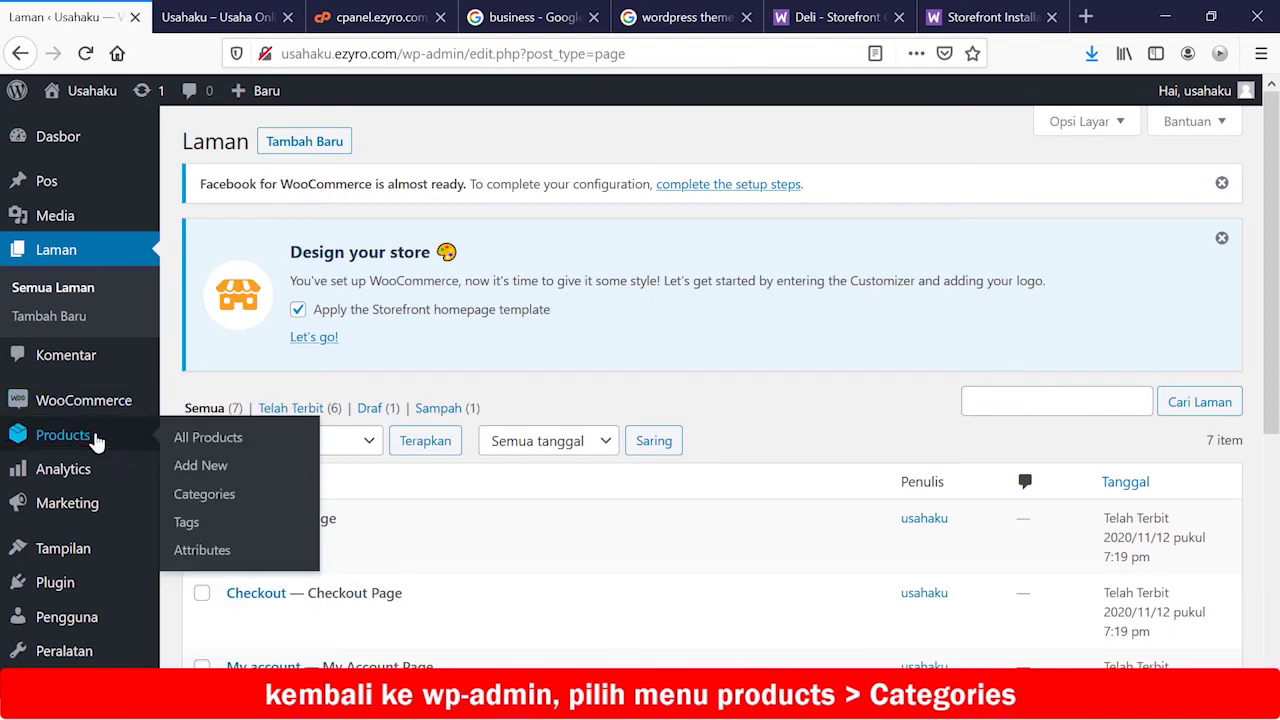
pyautogui.click(200, 493)
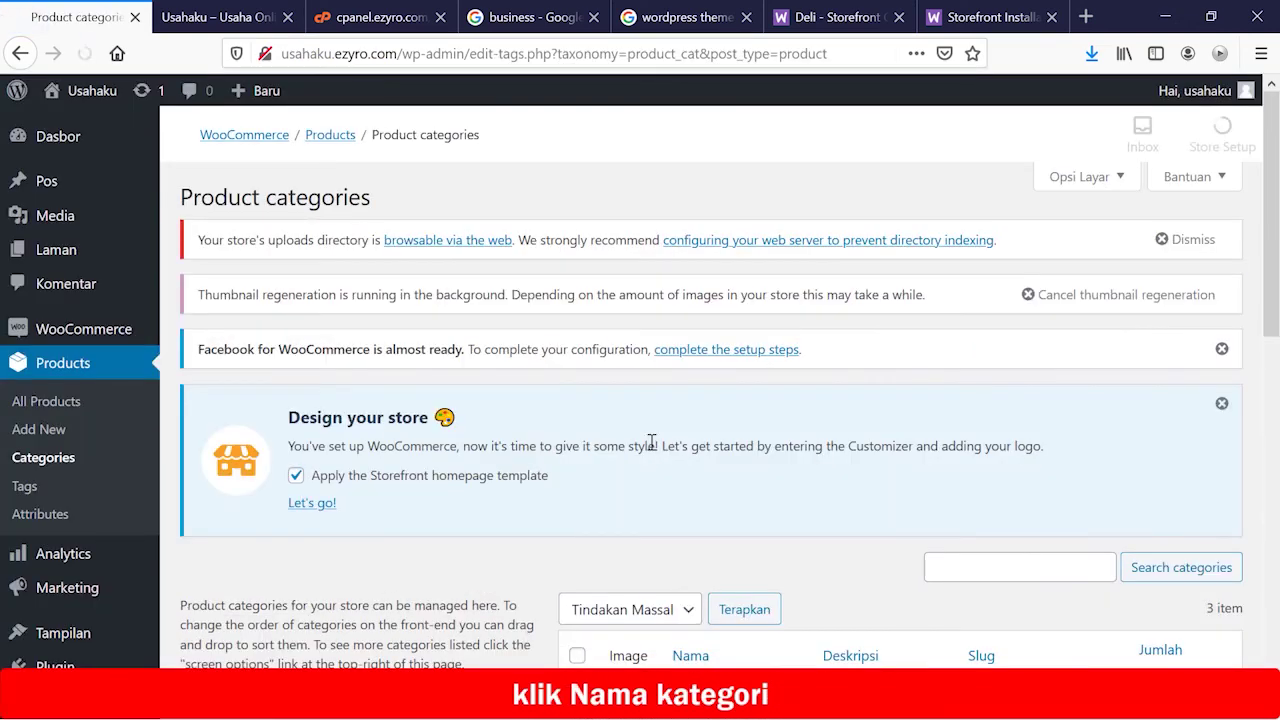
pyautogui.scroll(-2, 651, 442)
pyautogui.scroll(-3, 651, 442)
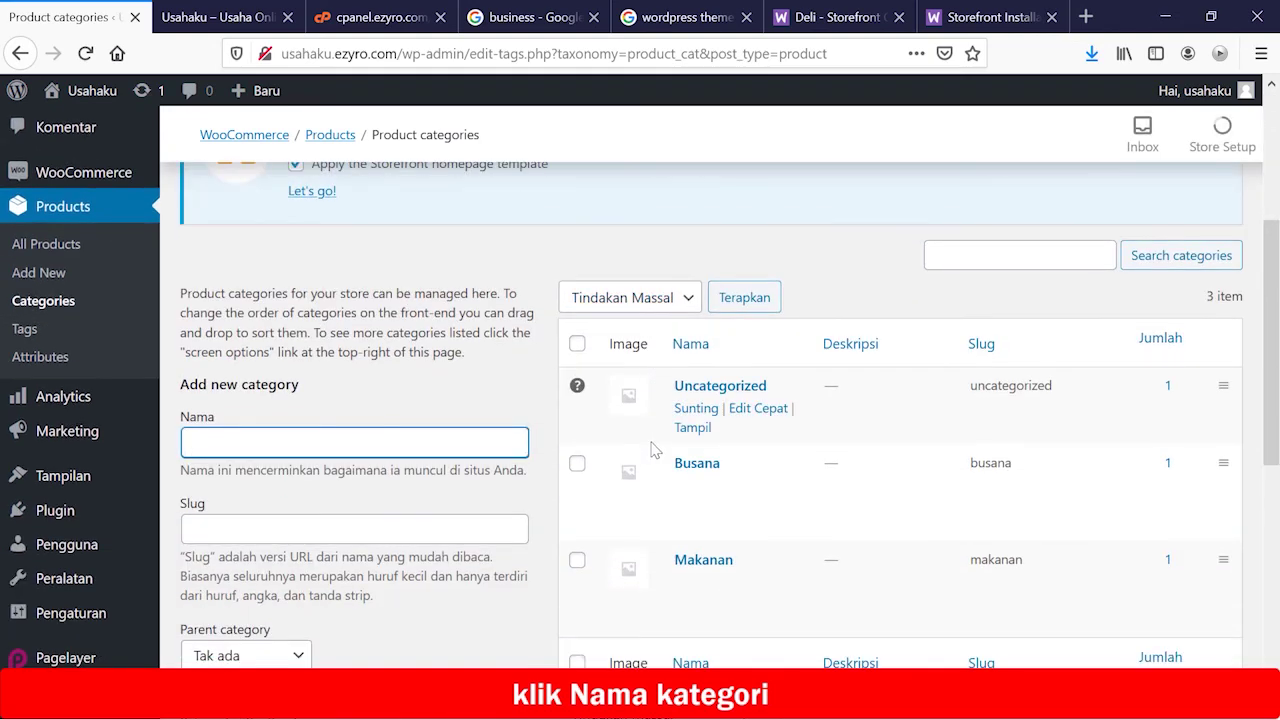
pyautogui.moveTo(716, 490)
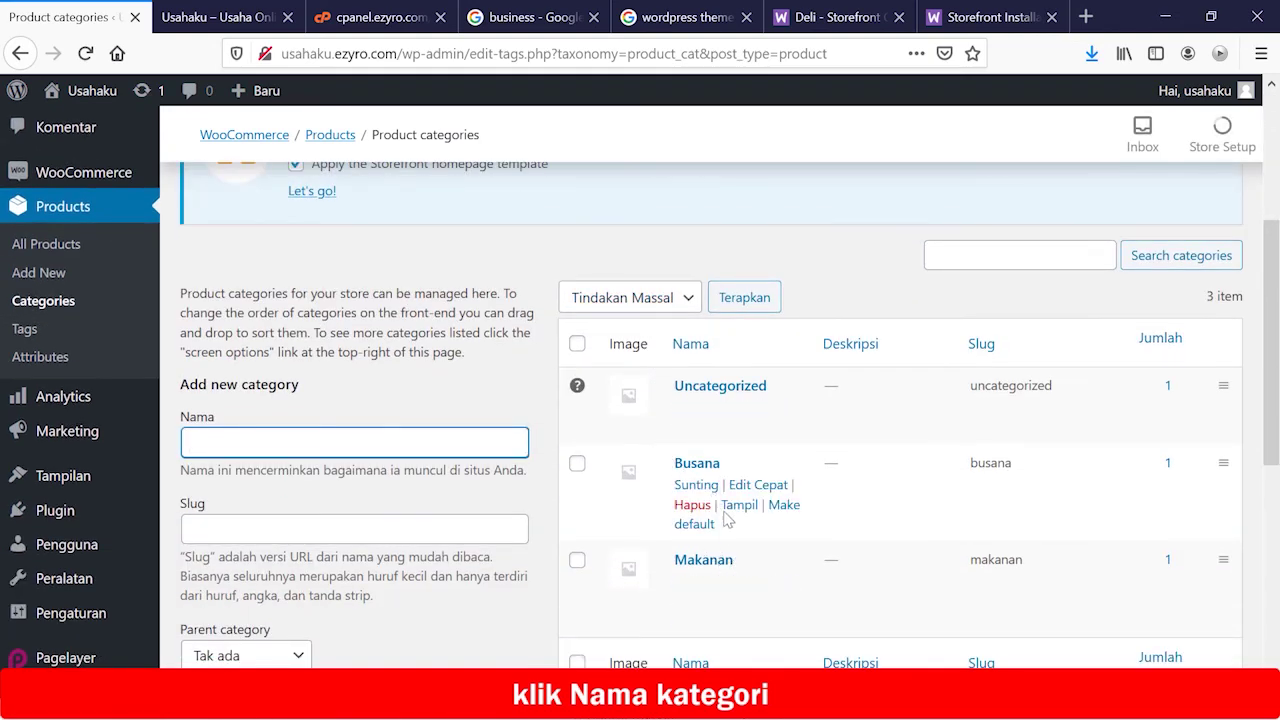
pyautogui.click(697, 464)
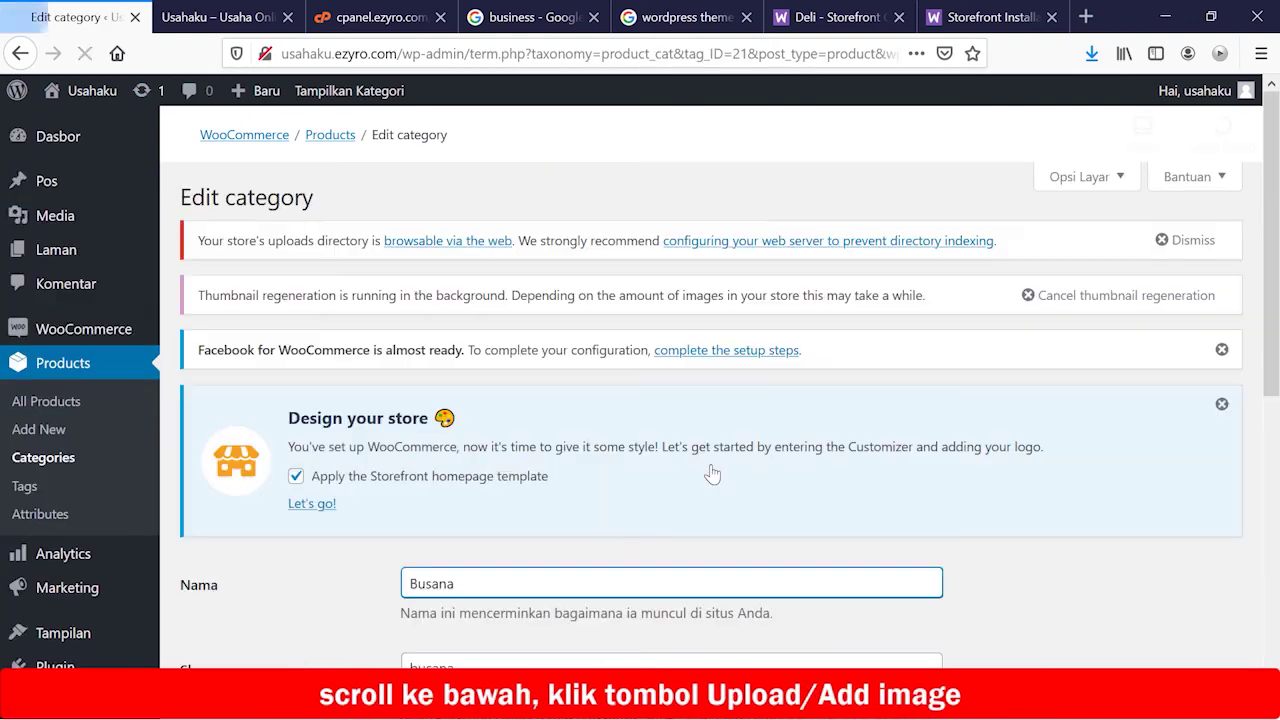
# Set busana_muslim_wanita_kantor.jpg as Busana's thumbnail and update the category
pyautogui.scroll(-6, 712, 474)
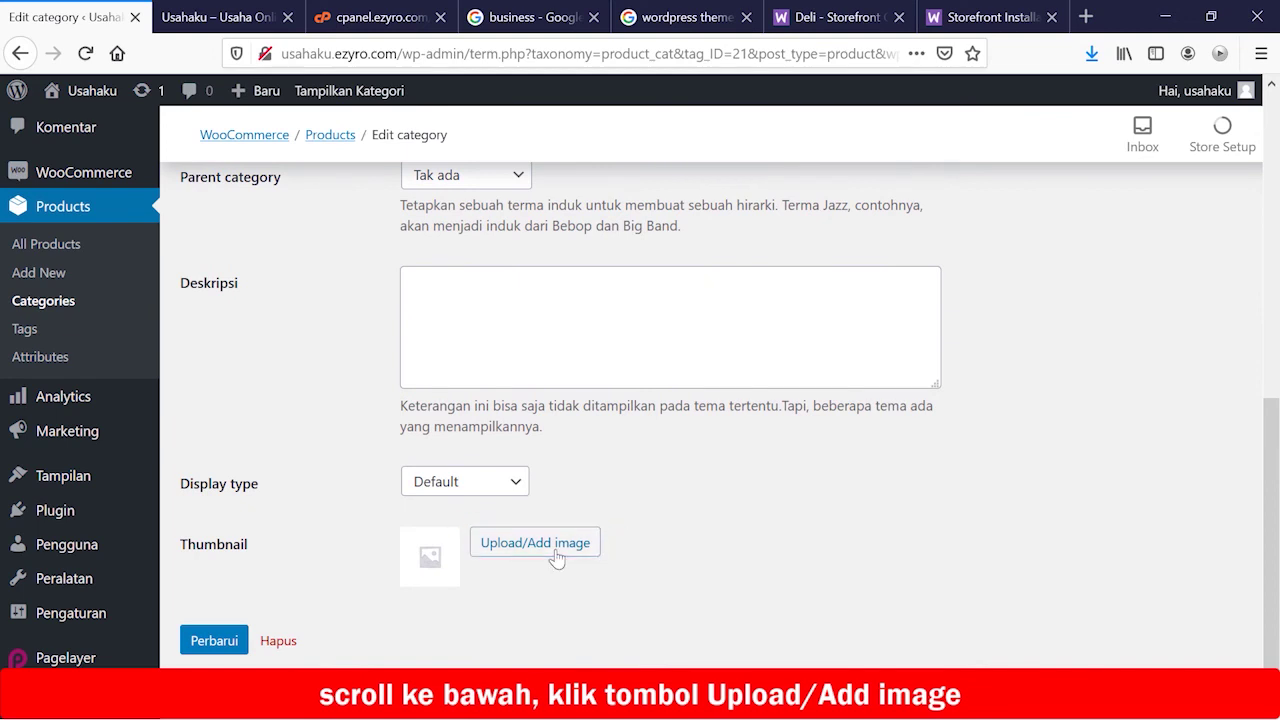
pyautogui.click(556, 554)
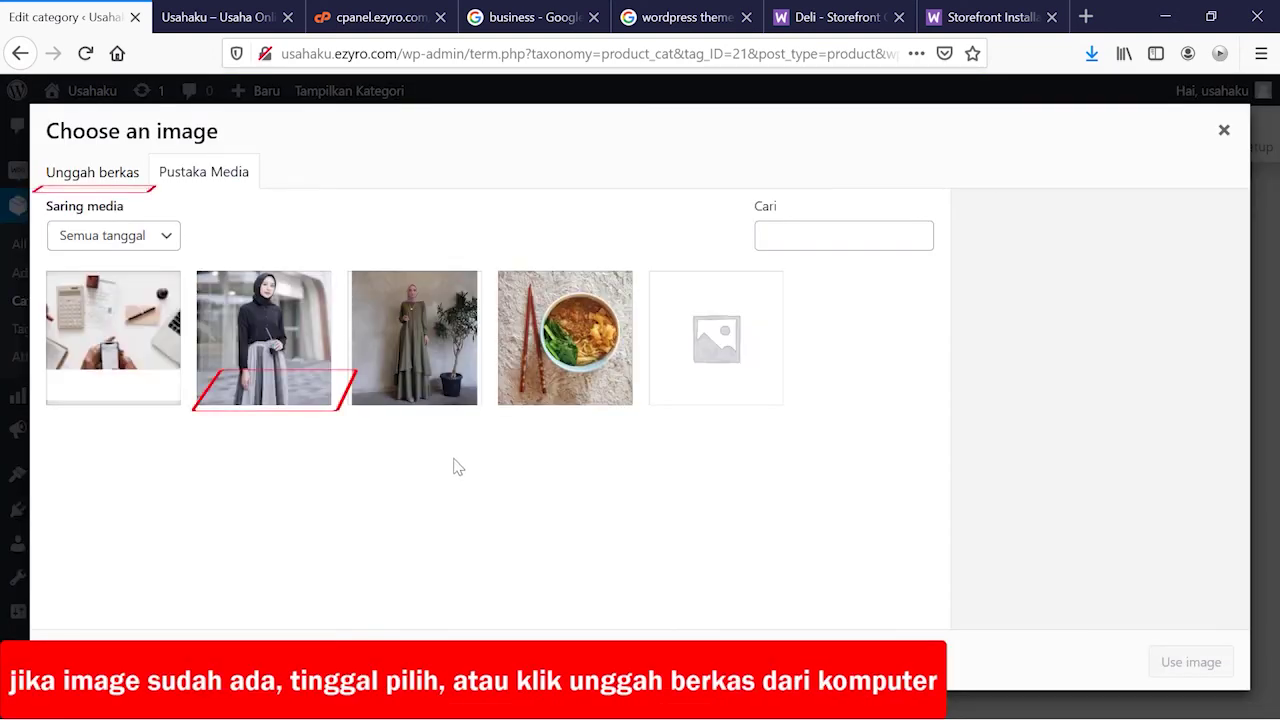
pyautogui.click(305, 398)
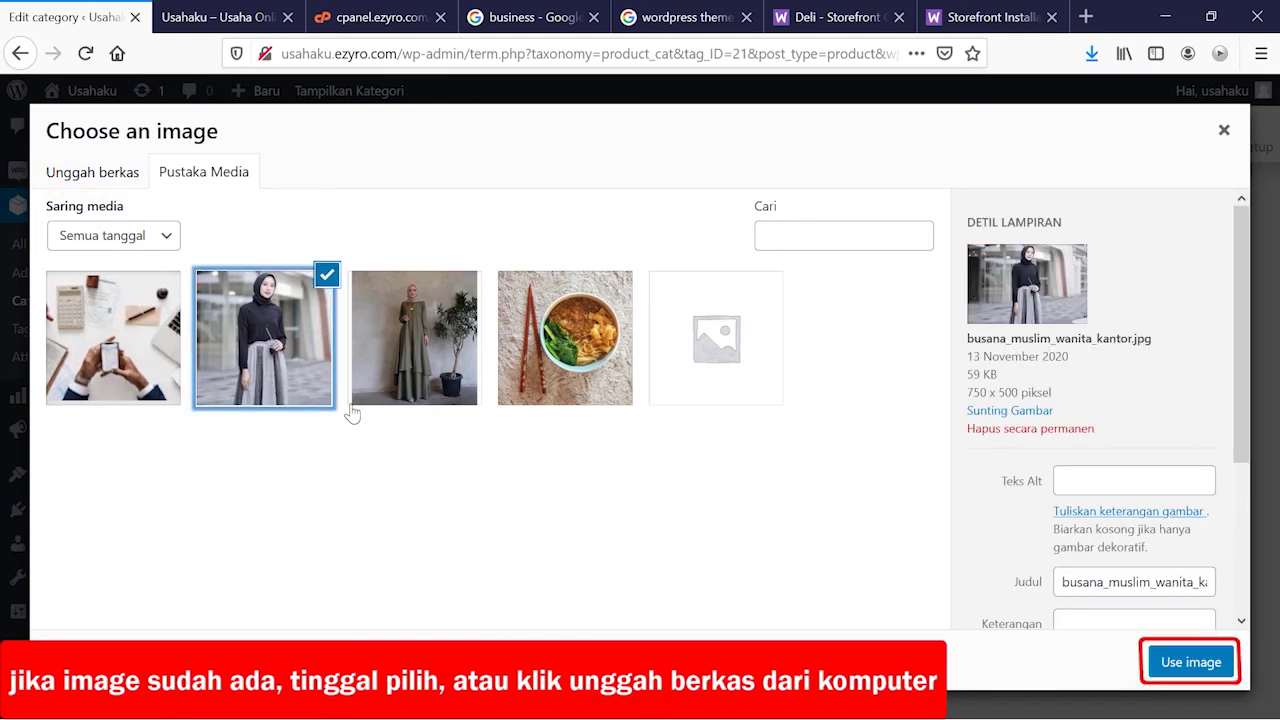
pyautogui.click(1170, 668)
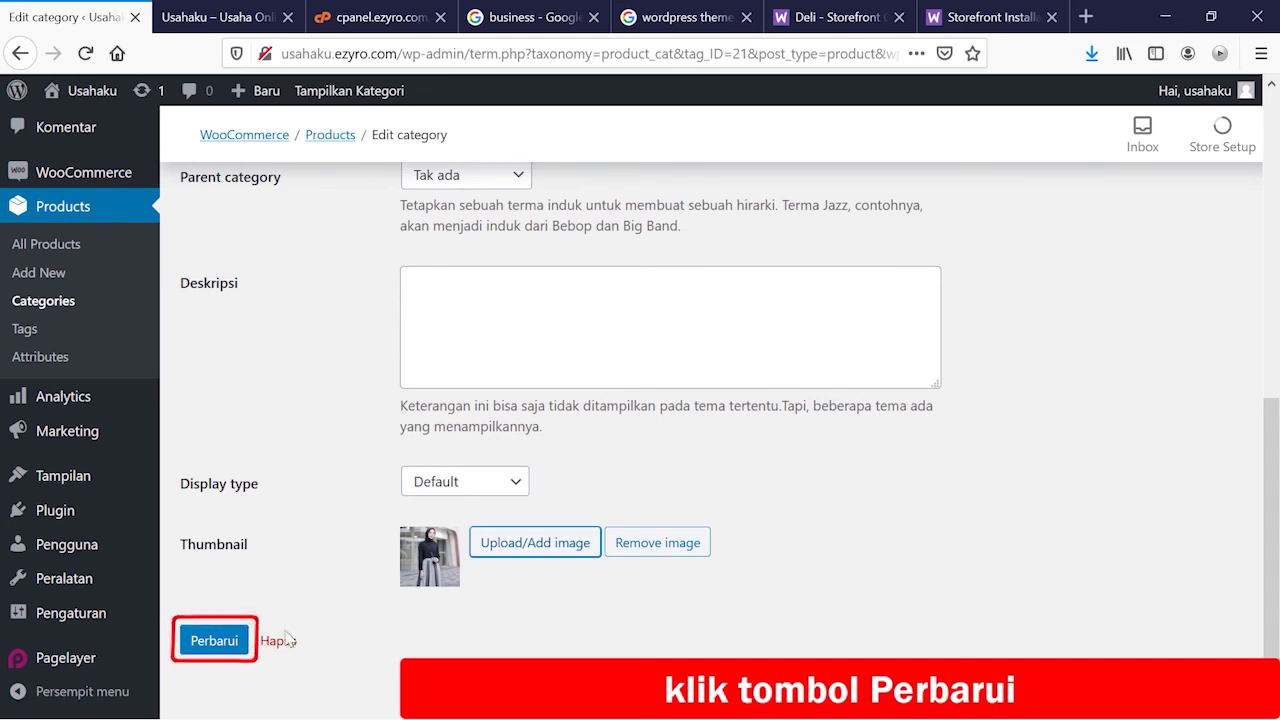
pyautogui.click(215, 643)
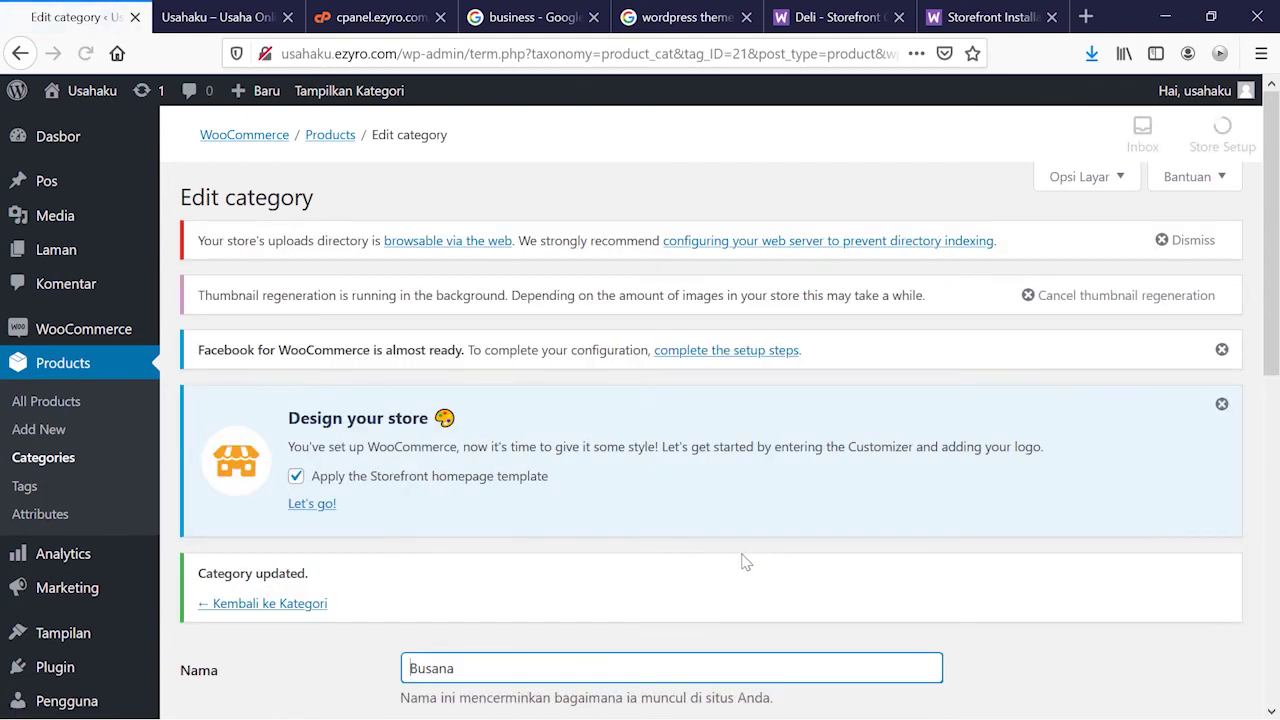
pyautogui.scroll(-1, 743, 562)
pyautogui.scroll(2, 743, 555)
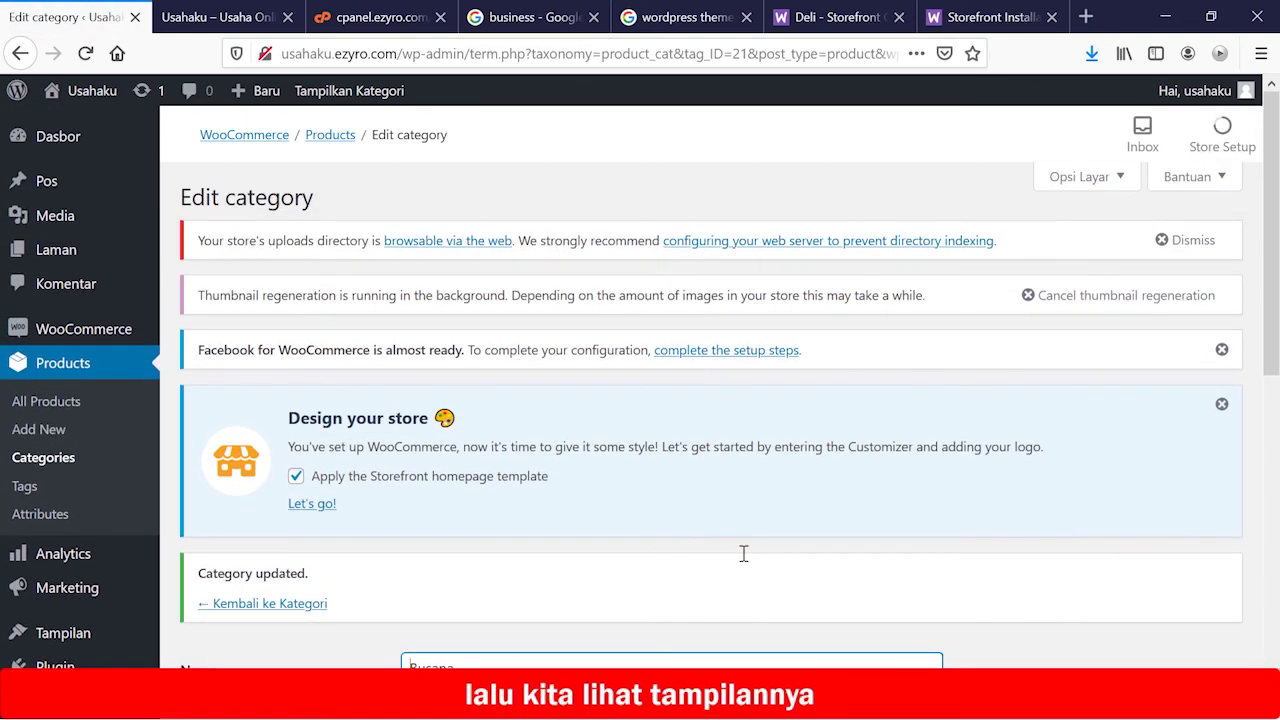
# Reload the storefront to see Busana's new thumbnail, then go back to the product categories list
pyautogui.click(202, 20)
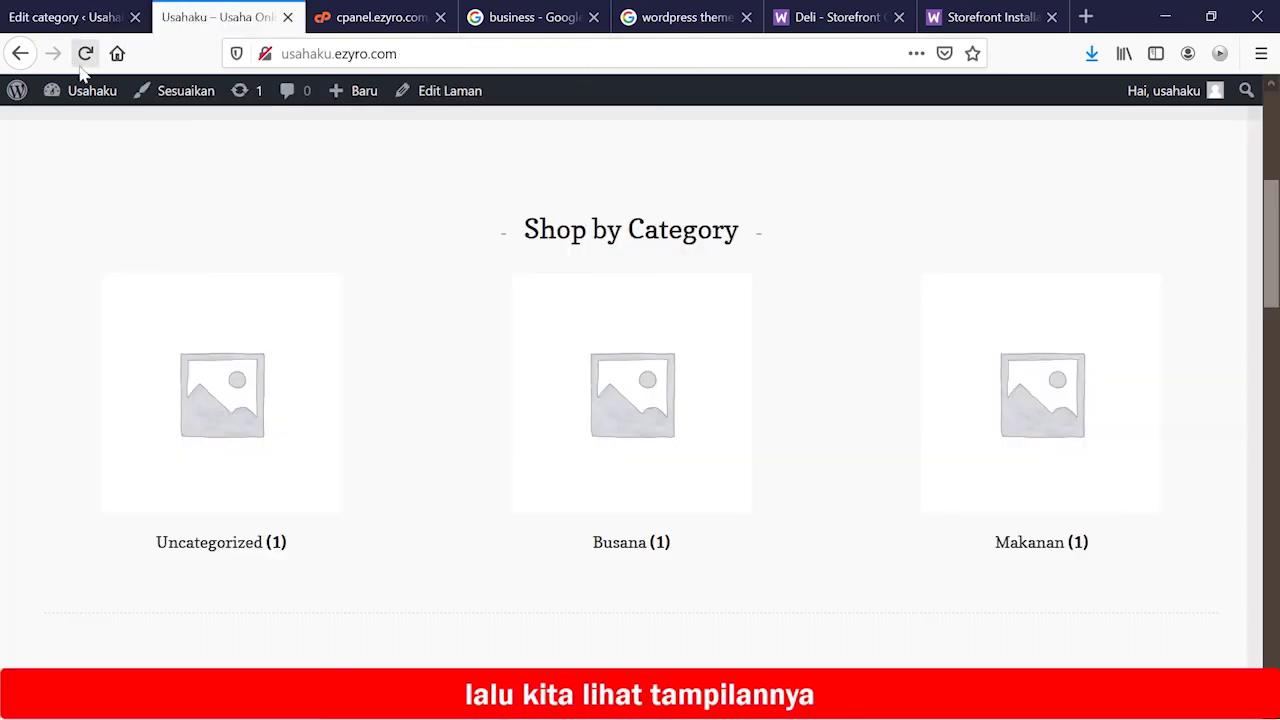
pyautogui.click(86, 55)
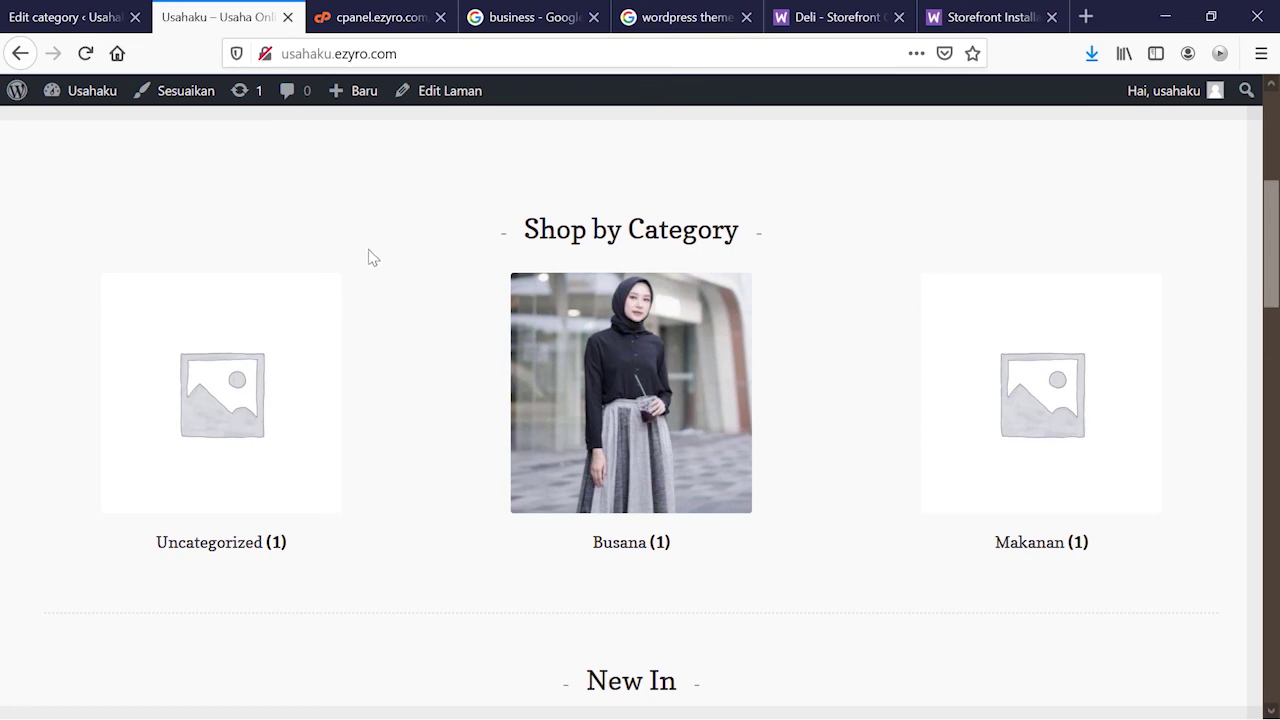
pyautogui.click(80, 17)
pyautogui.click(44, 454)
# Give the Makanan category the noodle-bowl photo as its thumbnail and save it
pyautogui.click(703, 559)
pyautogui.scroll(-5, 806, 534)
pyautogui.click(535, 542)
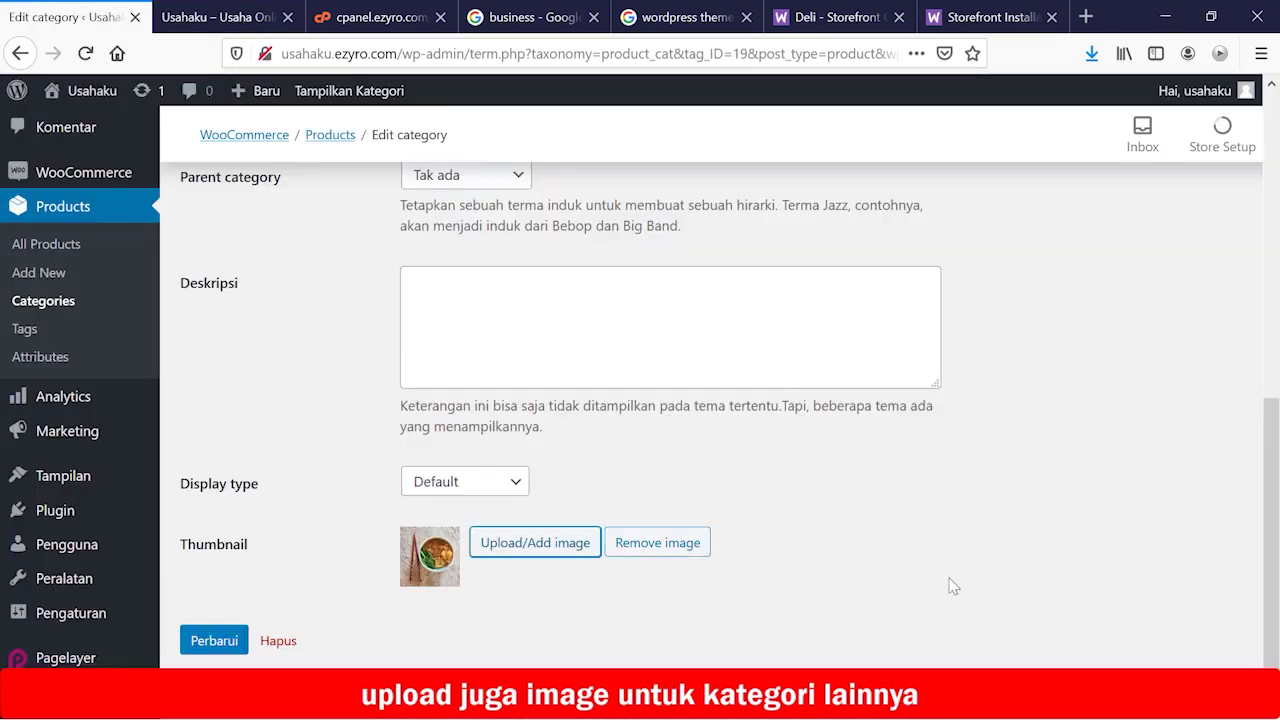
pyautogui.click(214, 640)
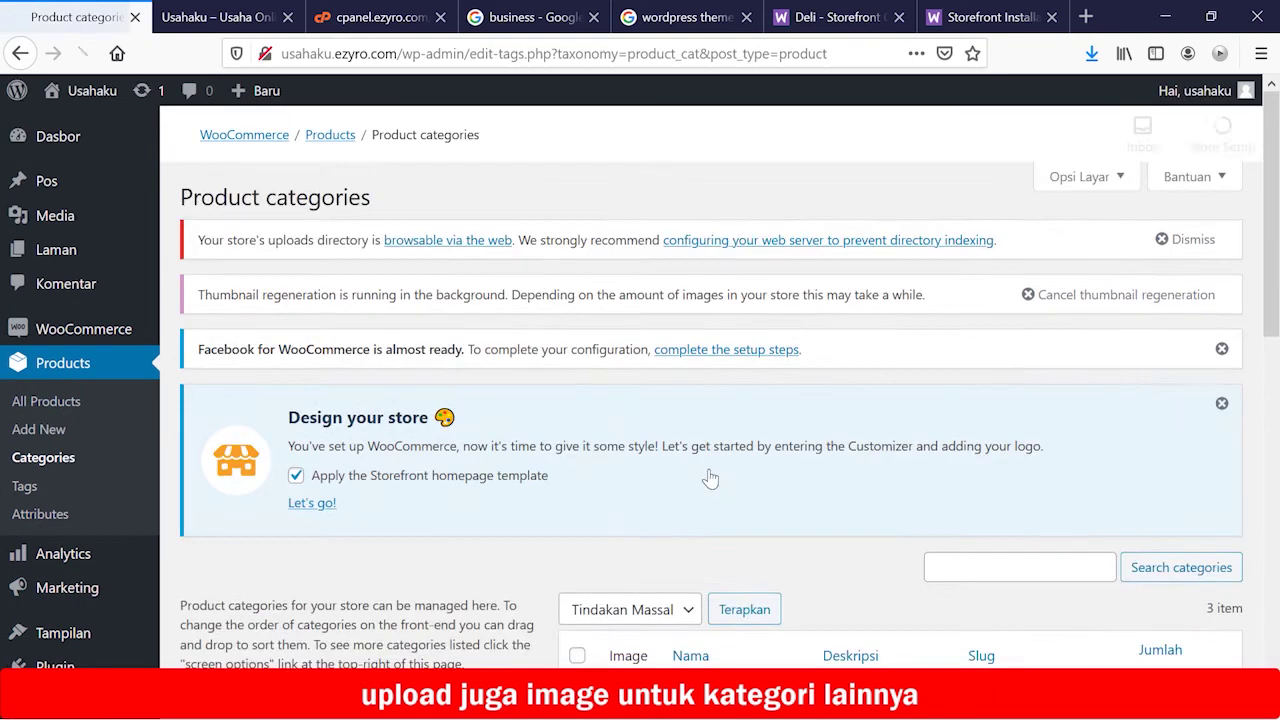
pyautogui.scroll(-5, 710, 479)
# Check that the storefront's Shop by Category shows photos for Busana and Makanan
pyautogui.hotkey('ctrl', 'Tab')
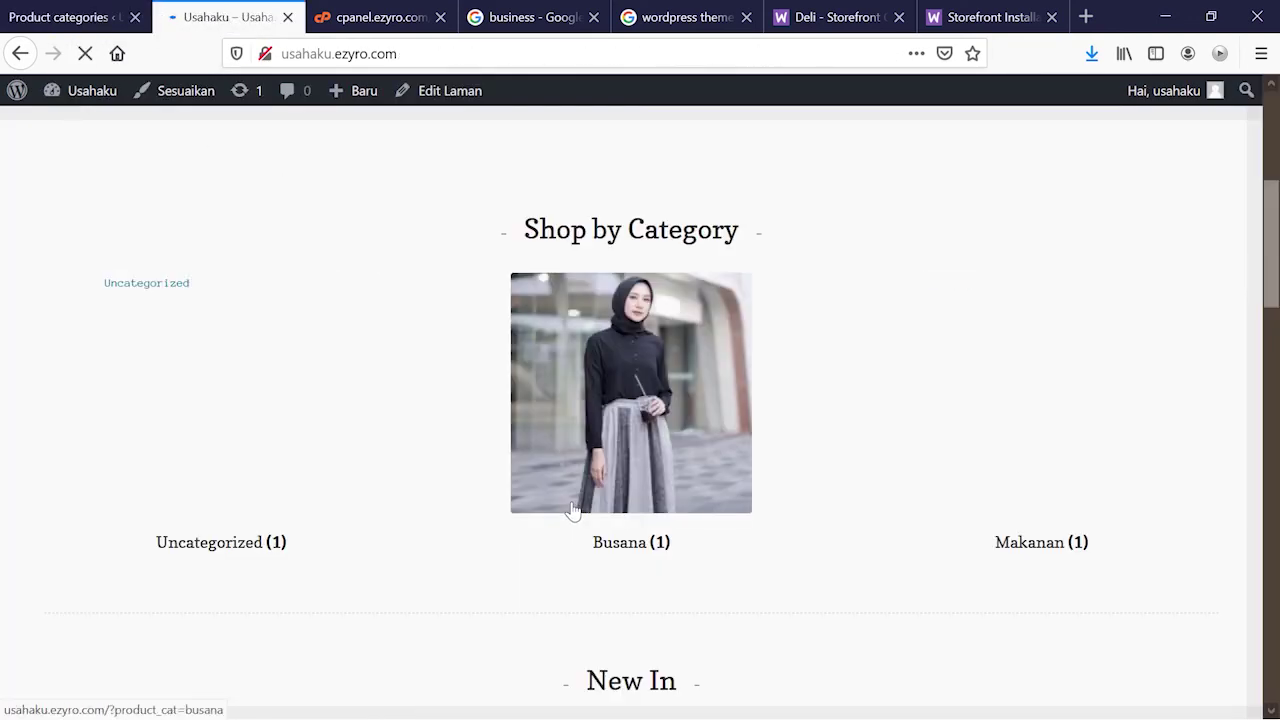
pyautogui.scroll(-6, 573, 510)
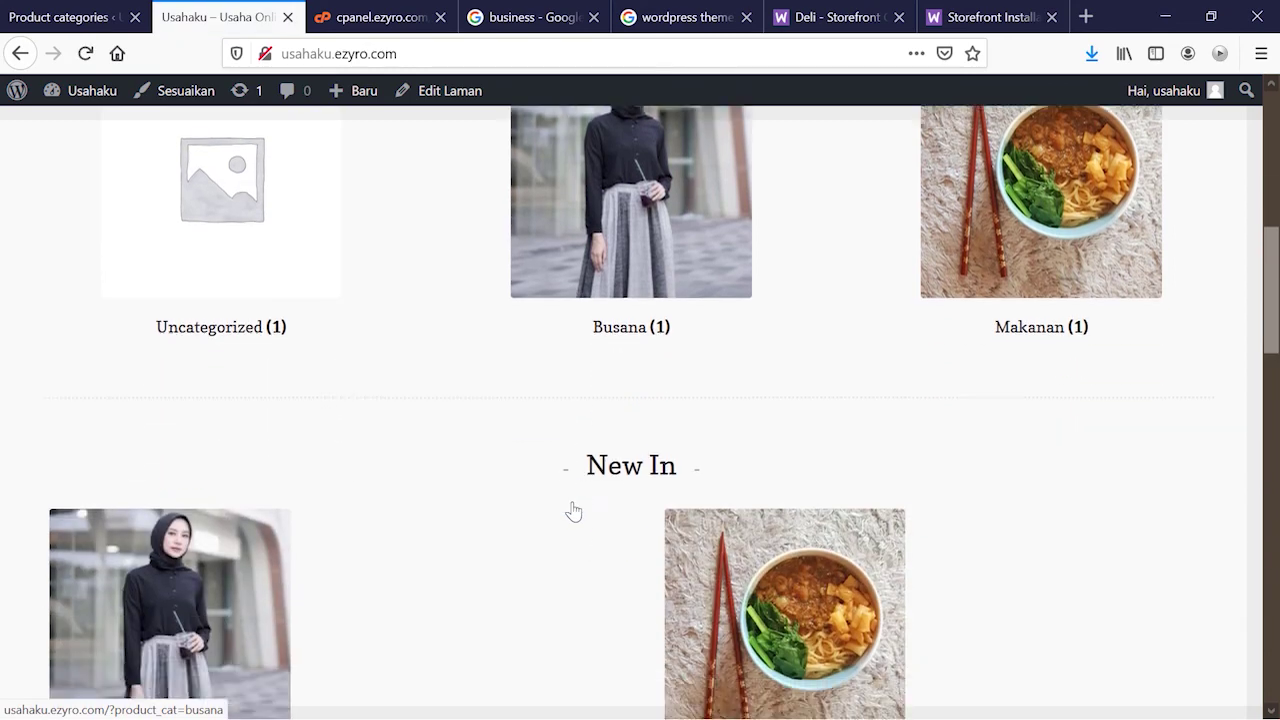
pyautogui.scroll(-10, 576, 510)
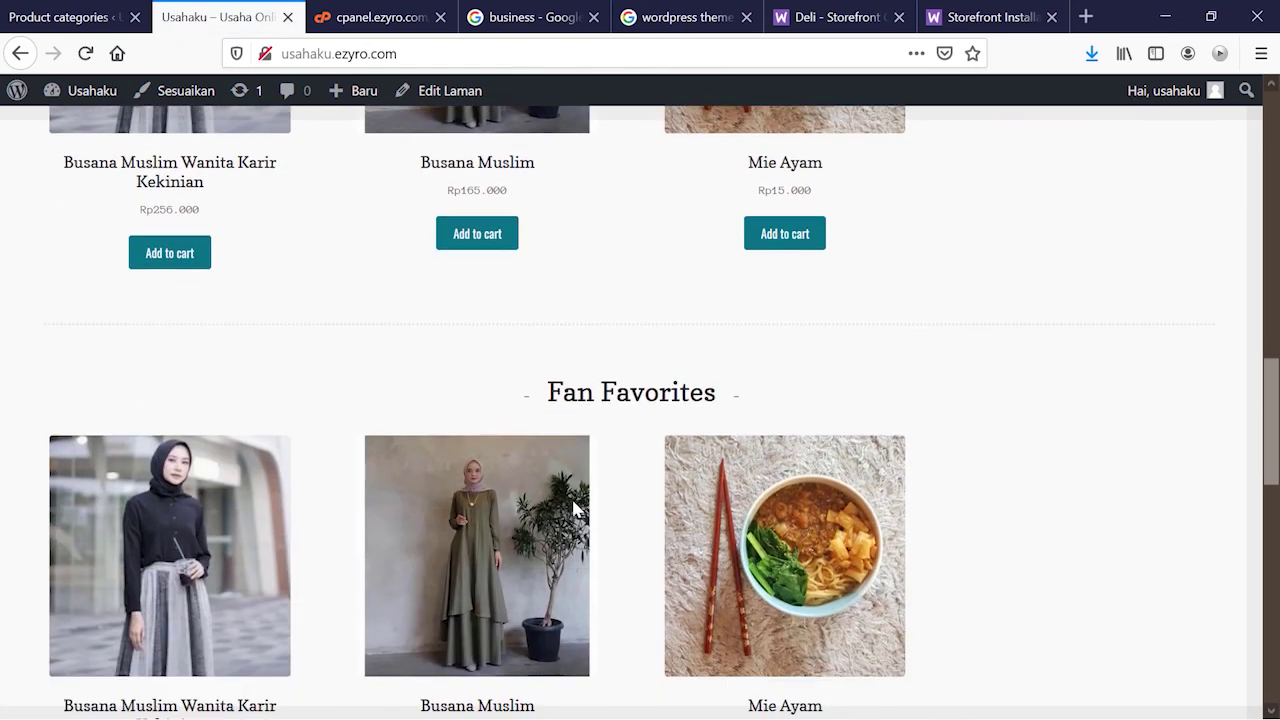
pyautogui.scroll(-4, 576, 508)
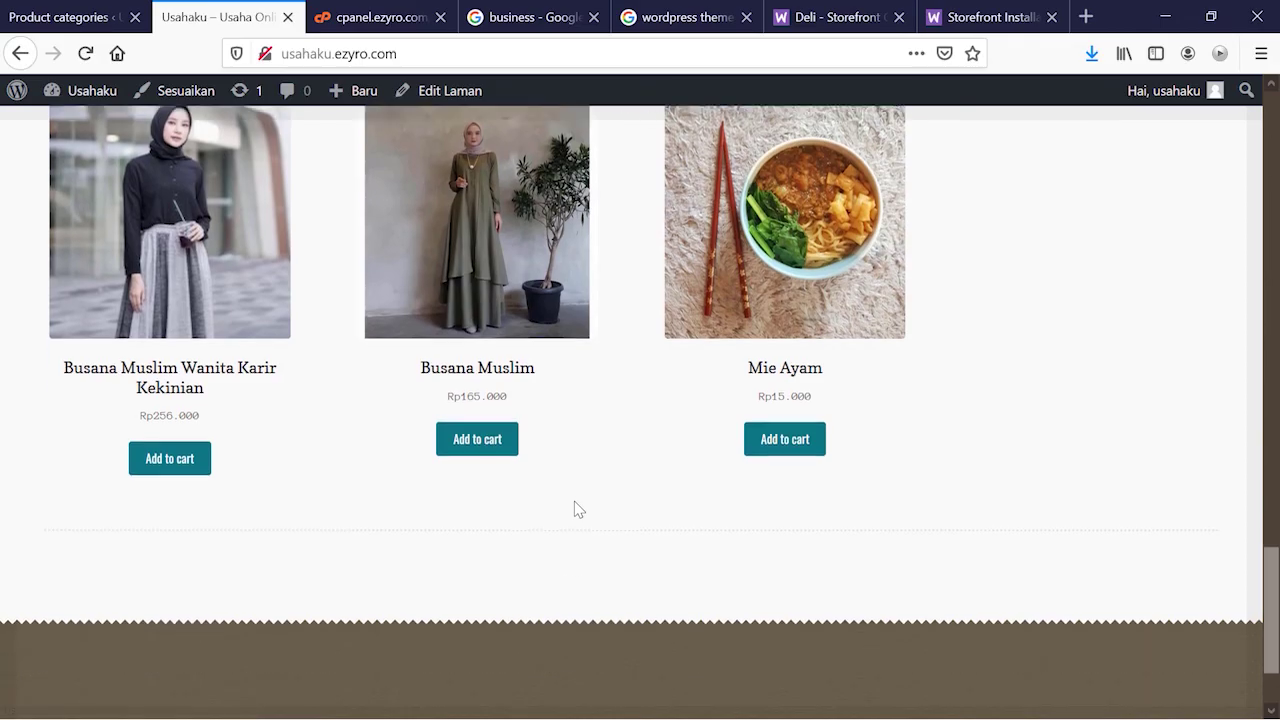